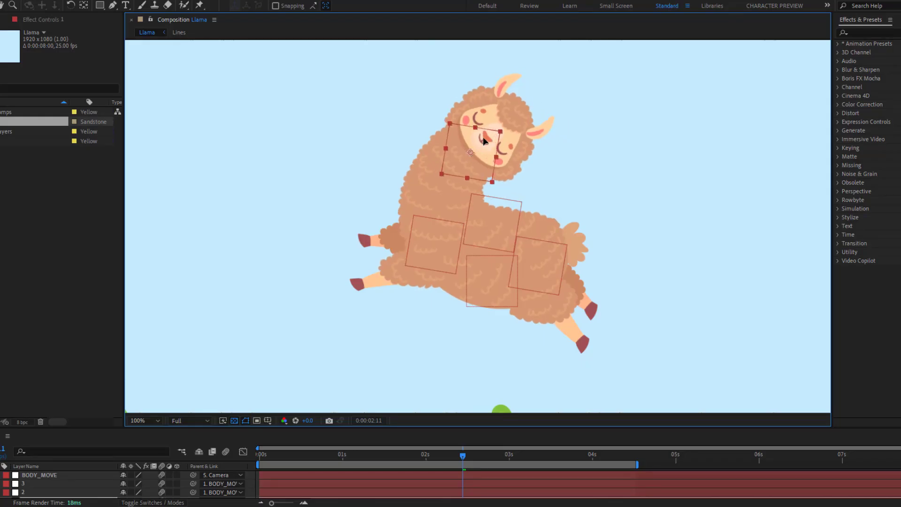
# Test the finished llama rig by selecting body controller 2 and rotating hip controller 3
pyautogui.click(422, 253)
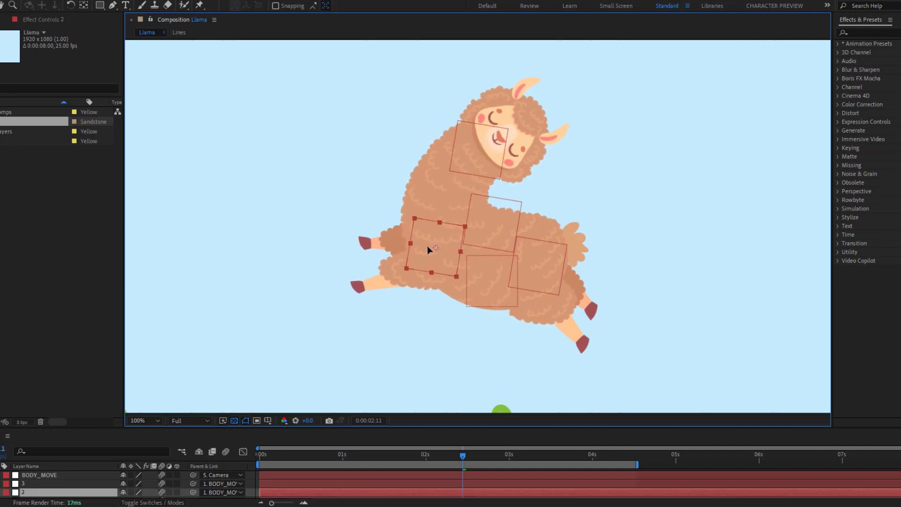
pyautogui.click(543, 268)
pyautogui.moveTo(543, 268)
pyautogui.mouseDown()
pyautogui.moveTo(554, 264)
pyautogui.moveTo(547, 274)
pyautogui.moveTo(554, 266)
pyautogui.mouseUp()
pyautogui.moveTo(422, 257); pyautogui.dragTo(423, 258)
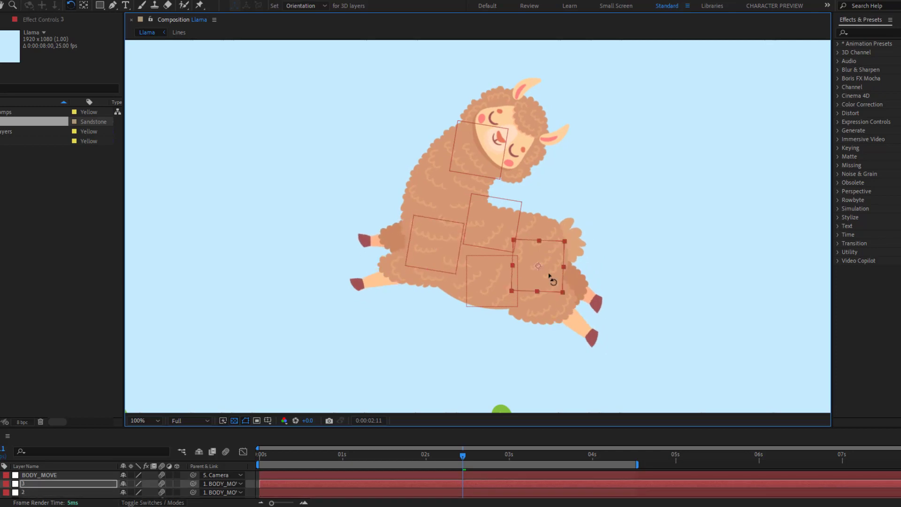
pyautogui.moveTo(550, 275)
pyautogui.mouseDown()
pyautogui.moveTo(558, 269)
pyautogui.moveTo(548, 276)
pyautogui.moveTo(561, 275)
pyautogui.moveTo(556, 280)
pyautogui.mouseUp()
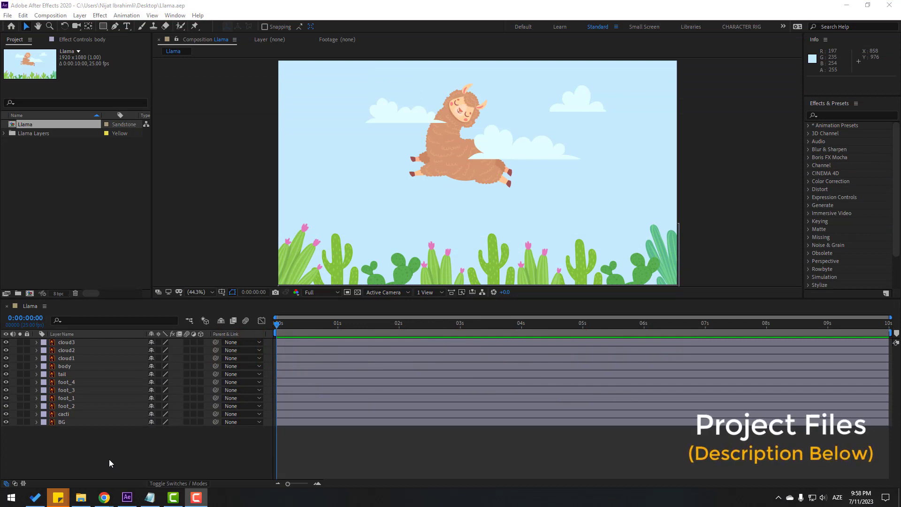
# Add a null object to the Llama composition and centre its anchor point within the null
pyautogui.rightClick(111, 455)
pyautogui.moveTo(197, 355)
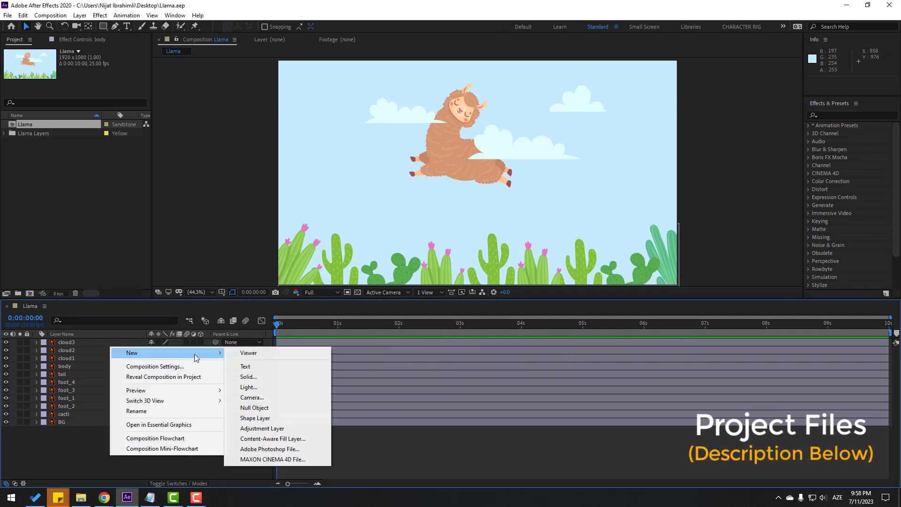
pyautogui.click(254, 407)
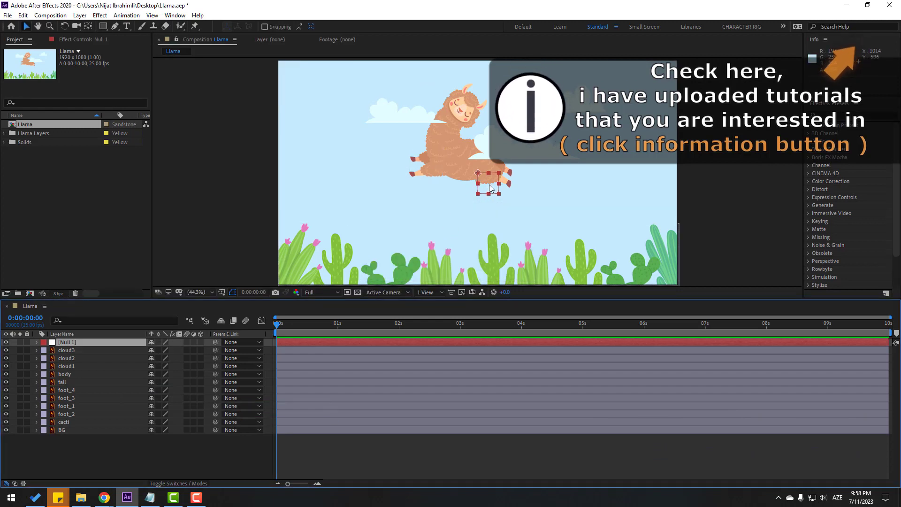
pyautogui.click(88, 26)
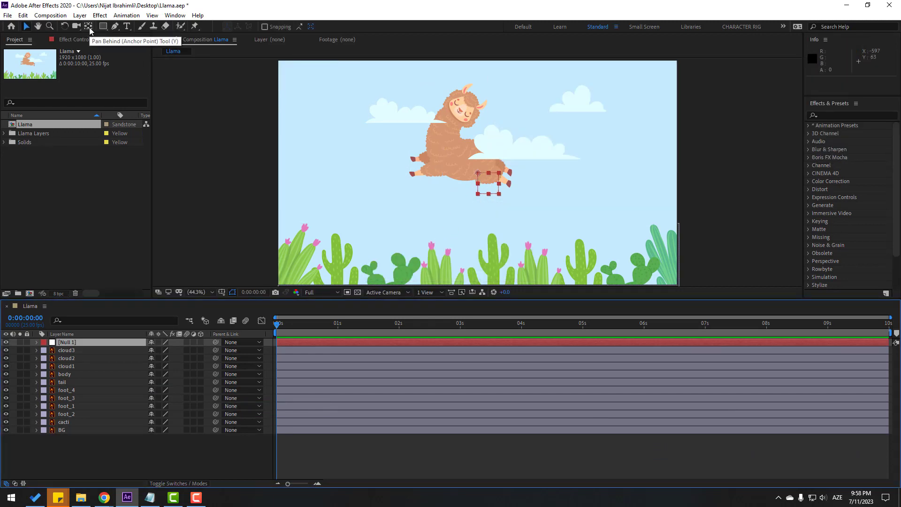
pyautogui.doubleClick(88, 26)
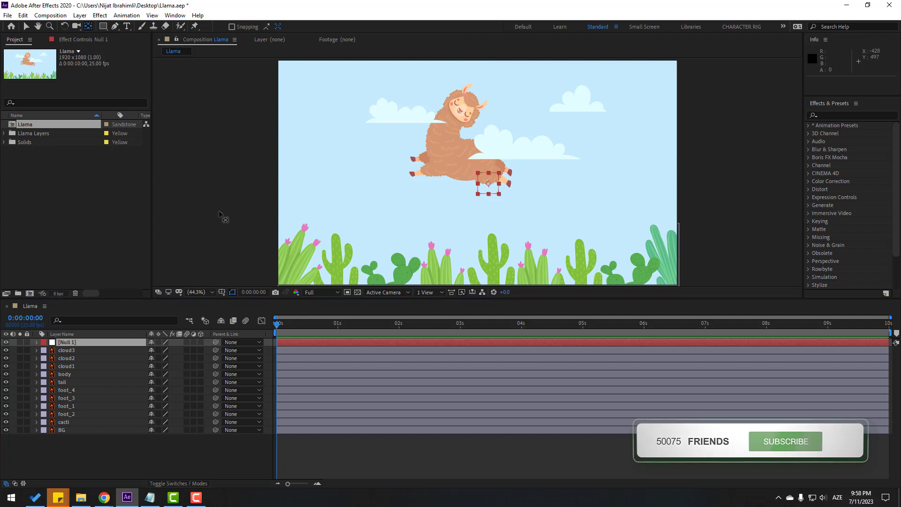
pyautogui.click(26, 26)
# Rename the null object layer as Camera
pyautogui.click(69, 342)
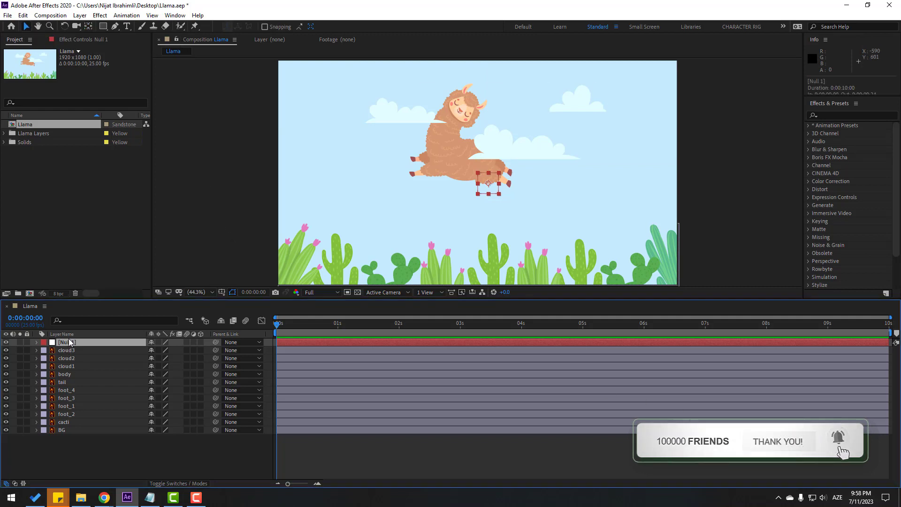
pyautogui.press('Return')
pyautogui.write('Camera')
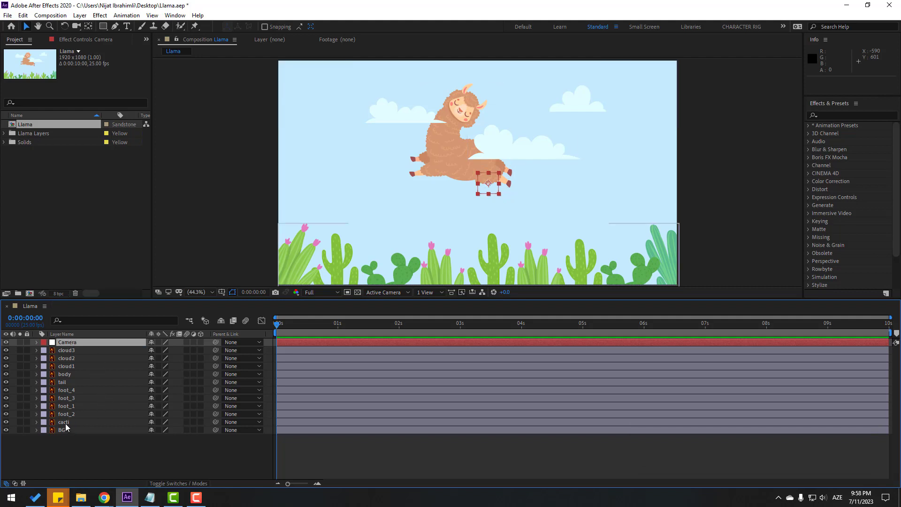
# Parent all layers from cloud3 through cacti to the Camera null, leaving out BG
pyautogui.click(85, 422)
pyautogui.keyDown('shift'); pyautogui.click(72, 354); pyautogui.keyUp('shift')
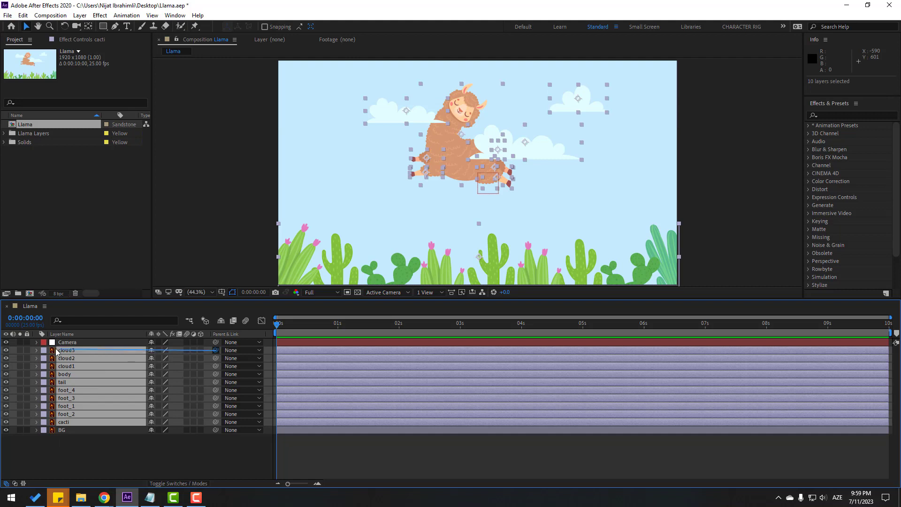
pyautogui.moveTo(56, 351); pyautogui.dragTo(61, 343)
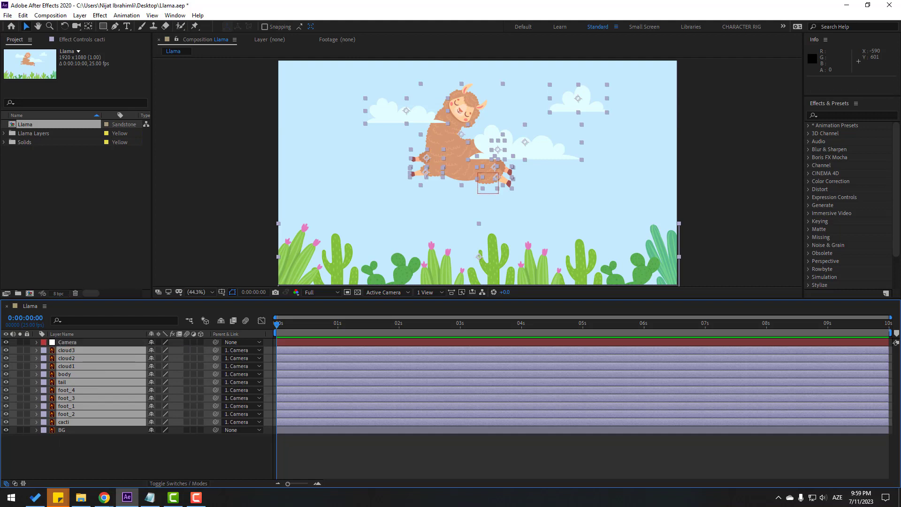
# Lower the Camera null to a vertical position of 1587 so its child layers leave the frame
pyautogui.click(65, 345)
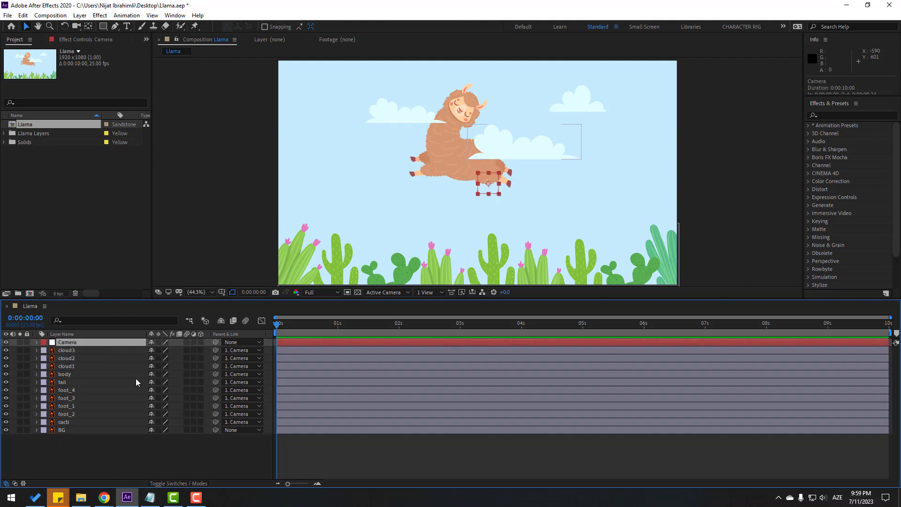
pyautogui.press('p')
pyautogui.moveTo(172, 350); pyautogui.dragTo(630, 334)
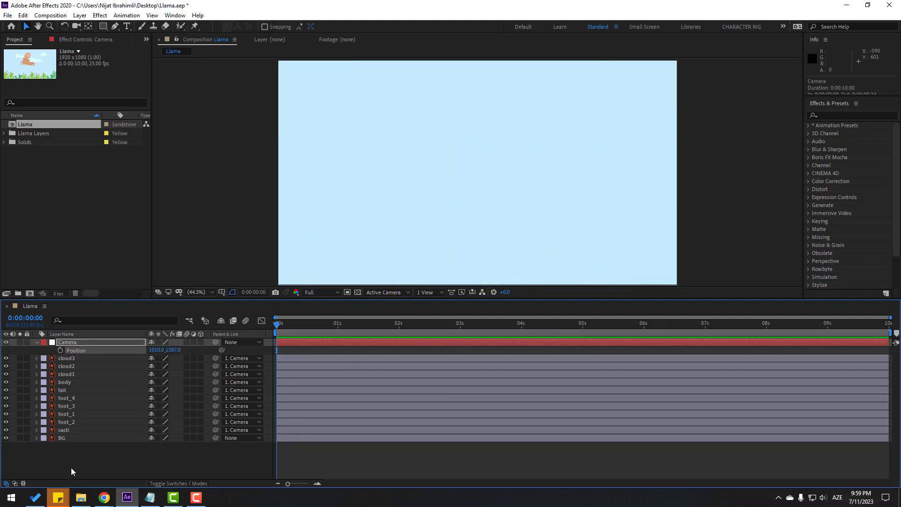
pyautogui.click(57, 463)
# Raise the cloud1, cloud2 and cloud3 layers together back into the upper part of the frame
pyautogui.click(74, 374)
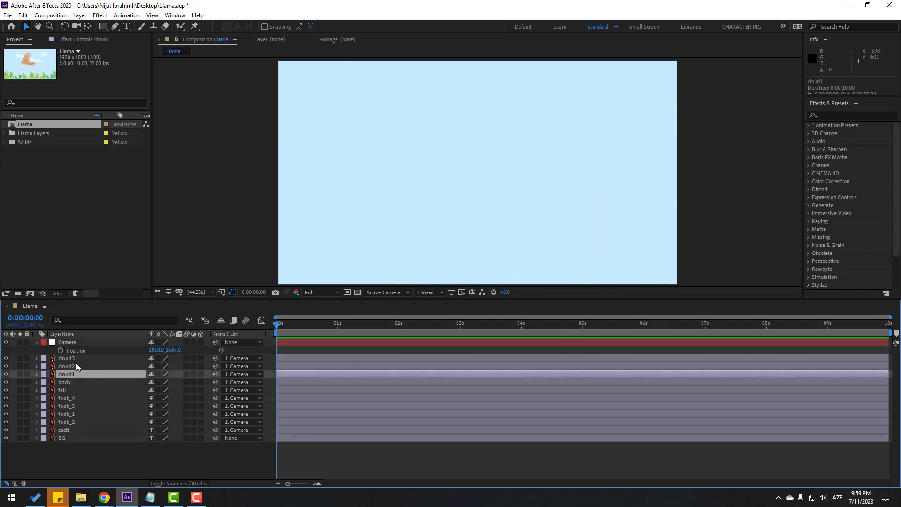
pyautogui.keyDown('shift'); pyautogui.click(71, 359); pyautogui.keyUp('shift')
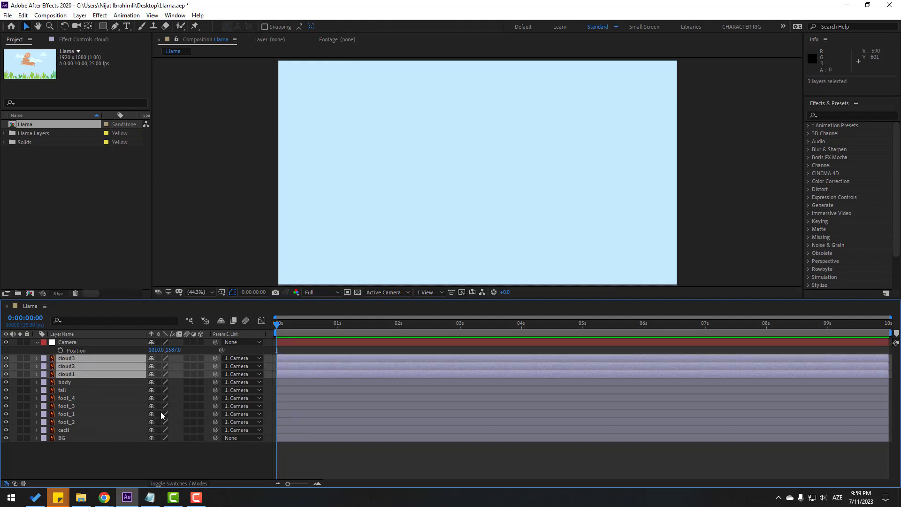
pyautogui.press('p')
pyautogui.moveTo(173, 366); pyautogui.dragTo(61, 402)
# Keyframe the Position of the three clouds and shift the keyframes to about 1.5 seconds
pyautogui.click(230, 349)
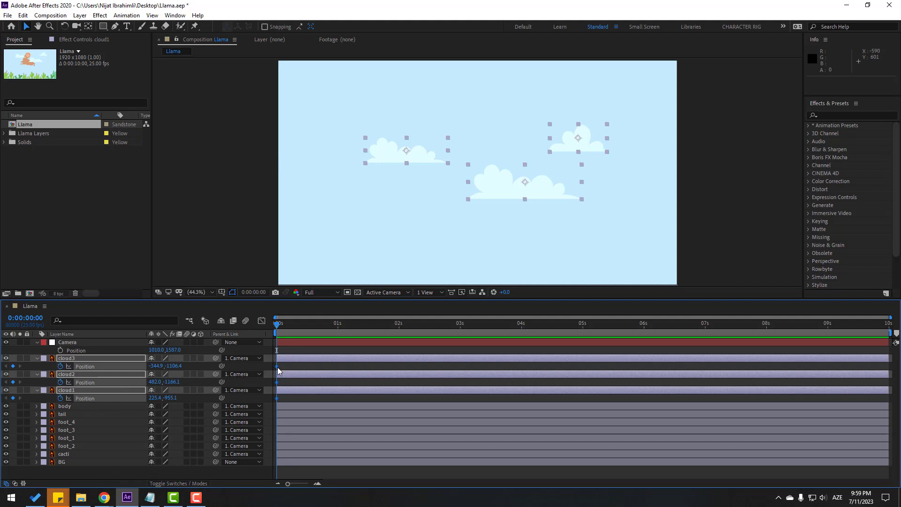
pyautogui.moveTo(277, 368); pyautogui.dragTo(374, 370)
pyautogui.click(361, 234)
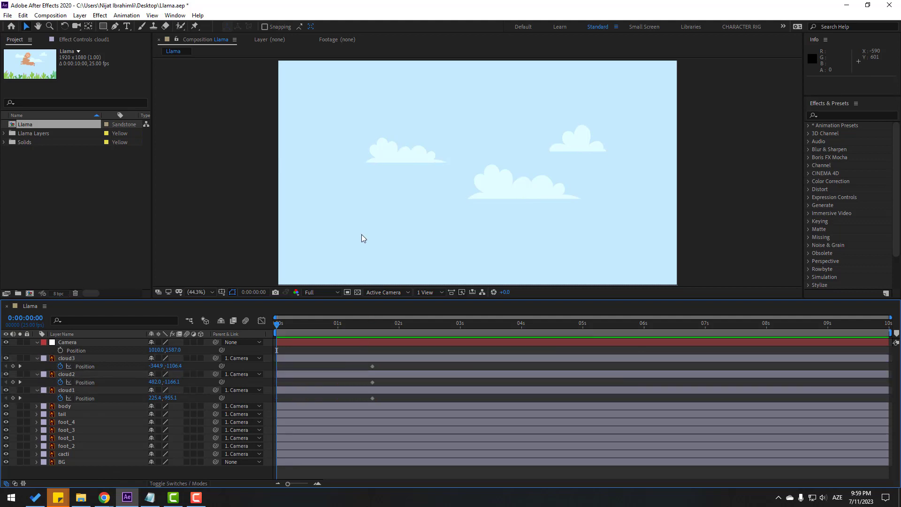
# At 0 seconds, place the clouds outside the frame with X positions of -1169.9 for cloud3, 1128.0 for cloud2 and 1237.4 for cloud1
pyautogui.click(390, 150)
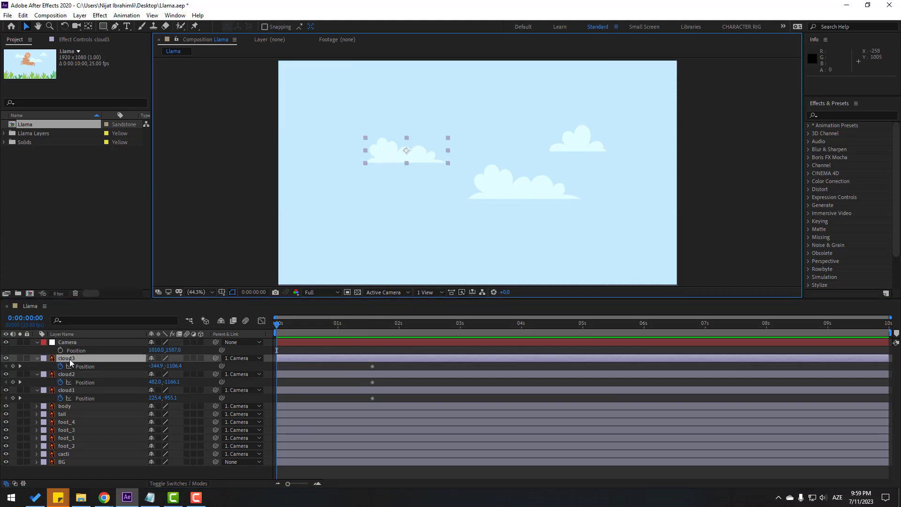
pyautogui.moveTo(155, 366); pyautogui.dragTo(12, 366)
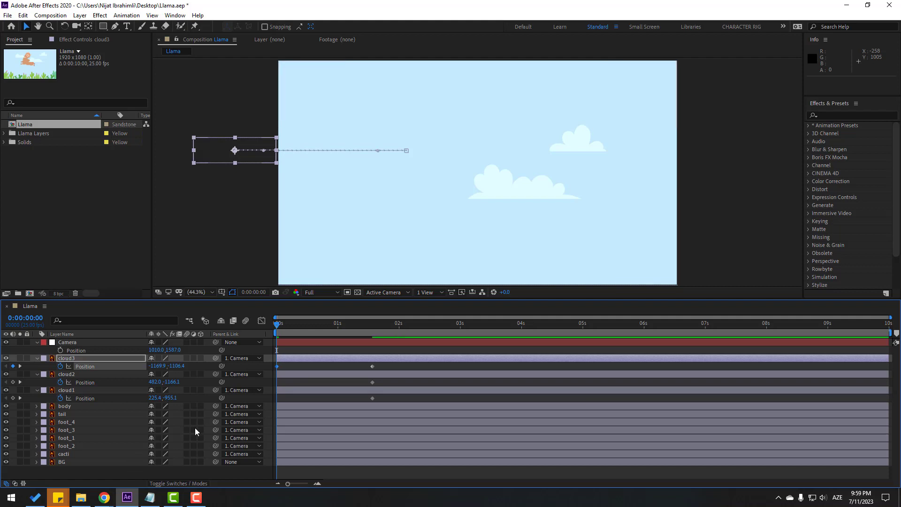
pyautogui.click(73, 376)
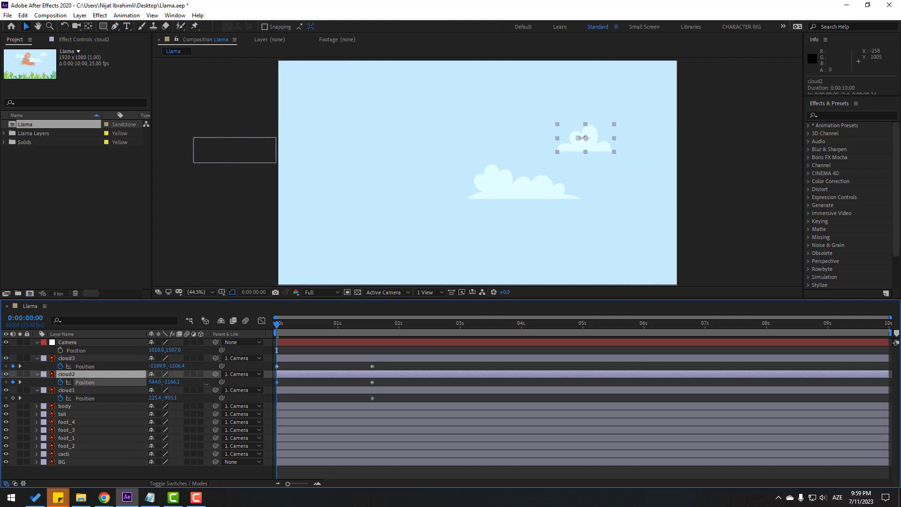
pyautogui.moveTo(162, 382); pyautogui.dragTo(240, 429)
pyautogui.click(68, 390)
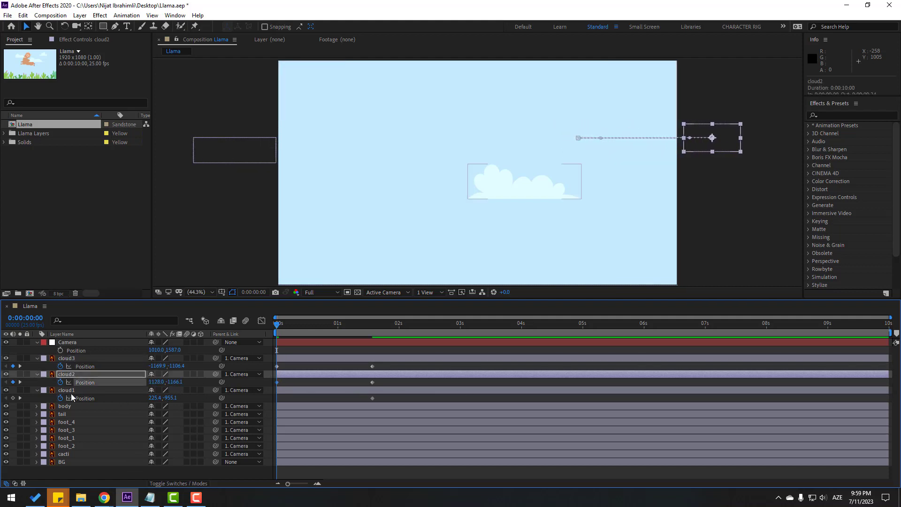
pyautogui.moveTo(155, 400); pyautogui.dragTo(617, 389)
# Apply Easy Ease to all Position keyframes of the three clouds
pyautogui.moveTo(397, 370); pyautogui.dragTo(299, 409)
pyautogui.rightClick(278, 398)
pyautogui.moveTo(328, 390)
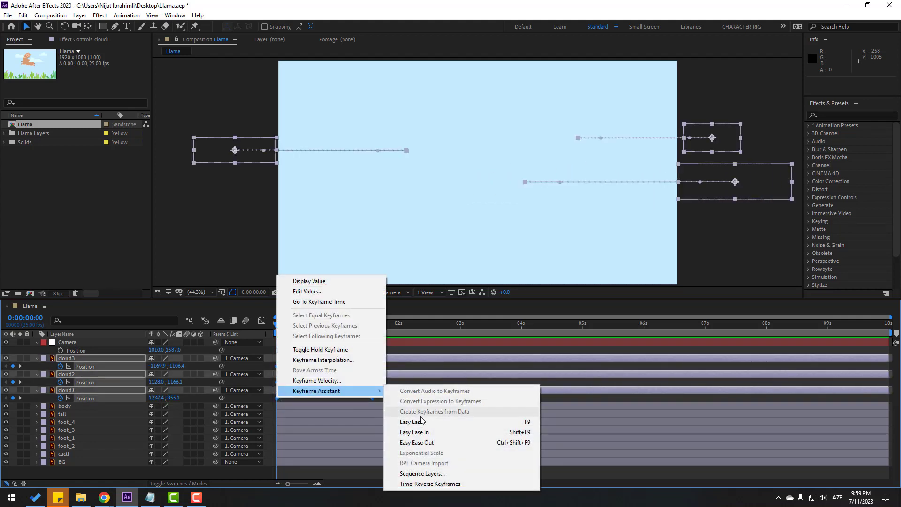
pyautogui.click(524, 424)
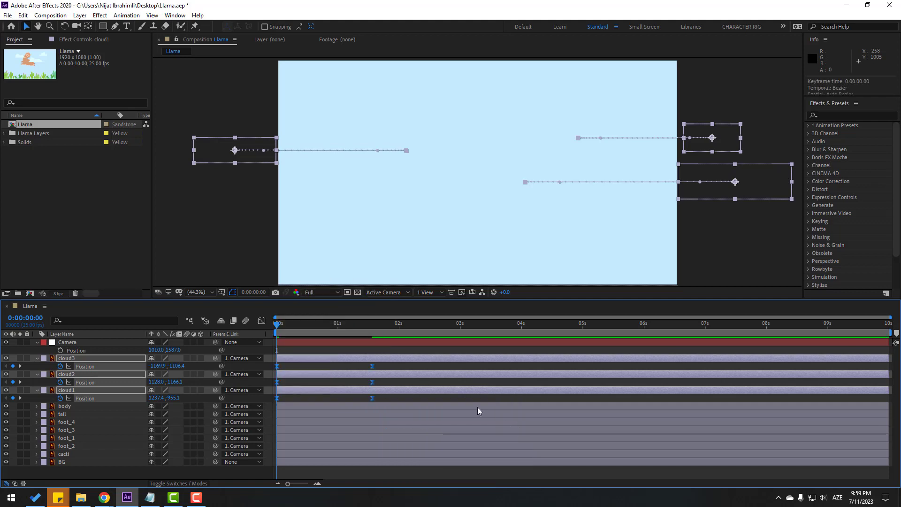
# Lengthen the outgoing ease of the clouds' first keyframes in the speed graph and preview the animation
pyautogui.click(262, 321)
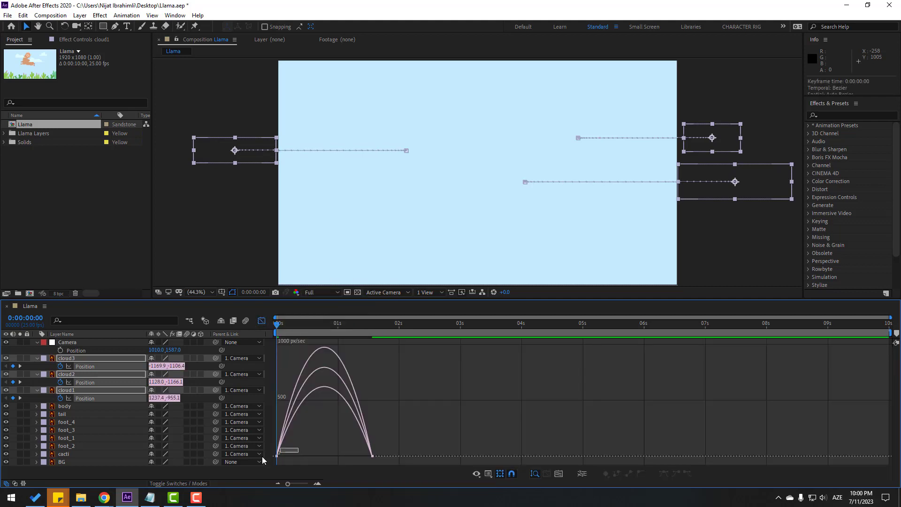
pyautogui.moveTo(263, 457); pyautogui.dragTo(314, 453)
pyautogui.press('space')
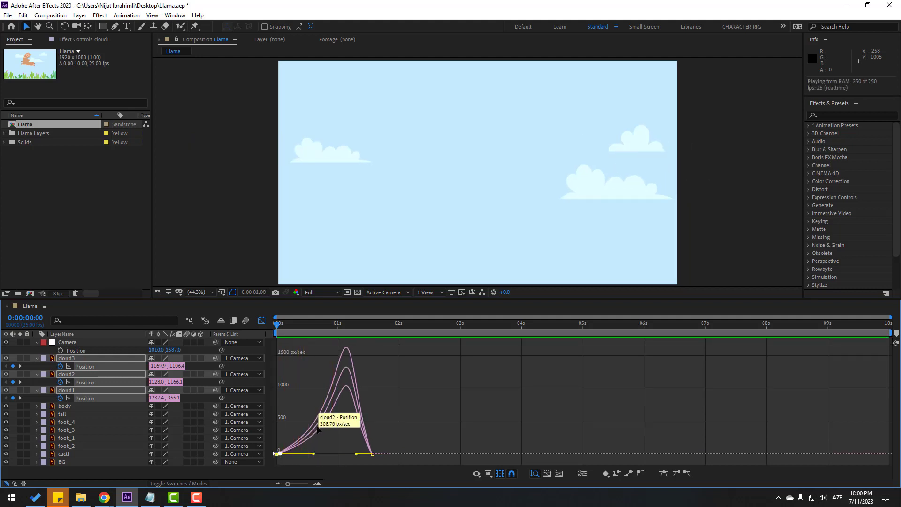
pyautogui.press('space')
pyautogui.click(262, 321)
# At 0:00:01:19, add a two-line text layer reading HAPPY ANIMALS
pyautogui.moveTo(286, 325); pyautogui.dragTo(384, 338)
pyautogui.click(418, 351)
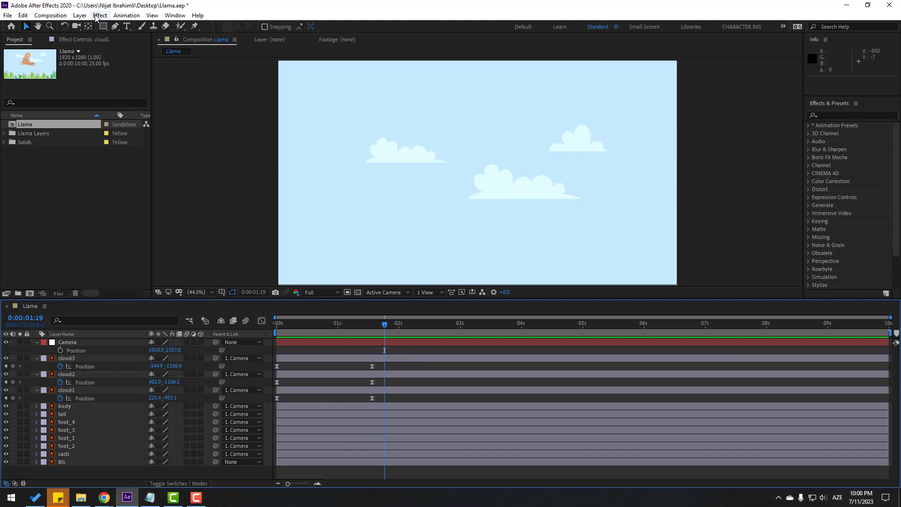
pyautogui.click(126, 26)
pyautogui.click(344, 187)
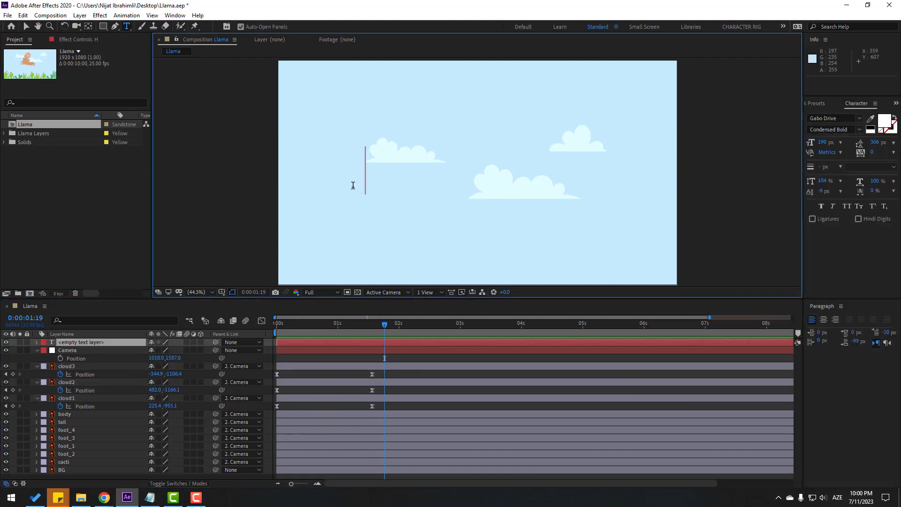
pyautogui.write('HAPPY AN')
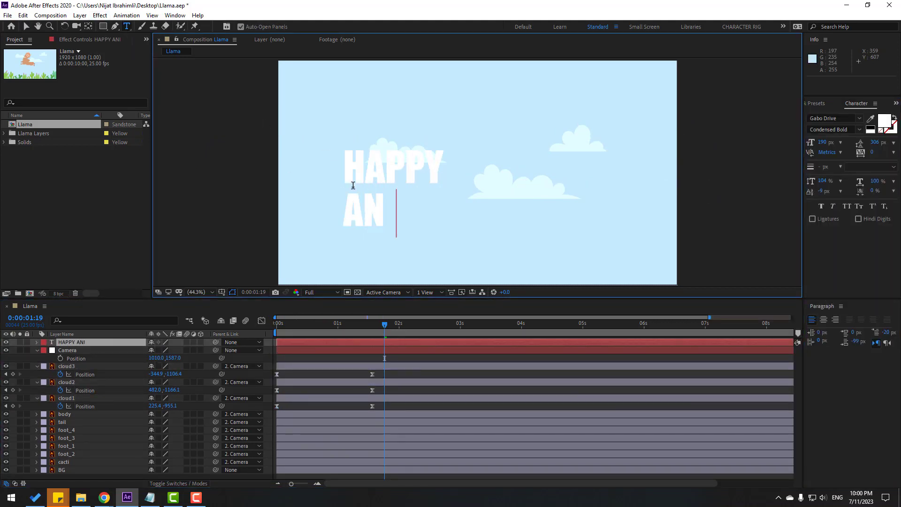
pyautogui.write('IMALS')
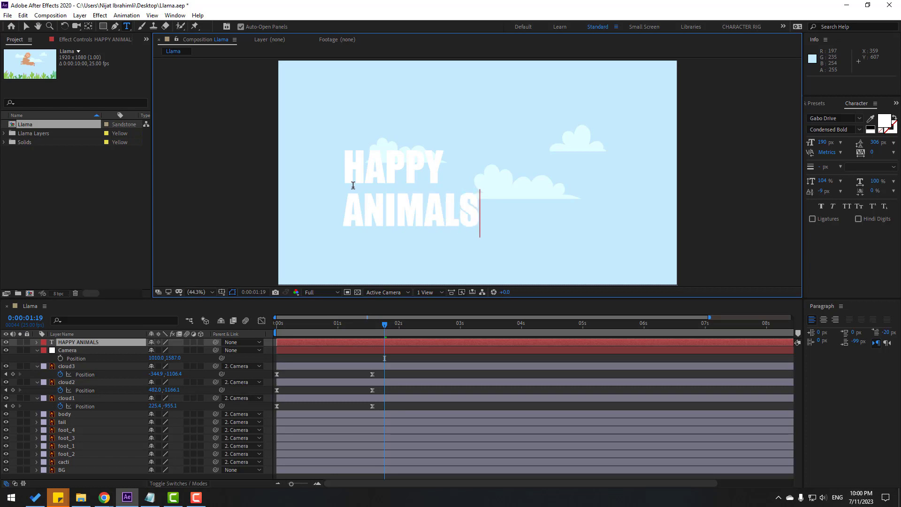
# Centre-align the HAPPY ANIMALS text and move it over the clouds near the middle of the frame
pyautogui.click(27, 27)
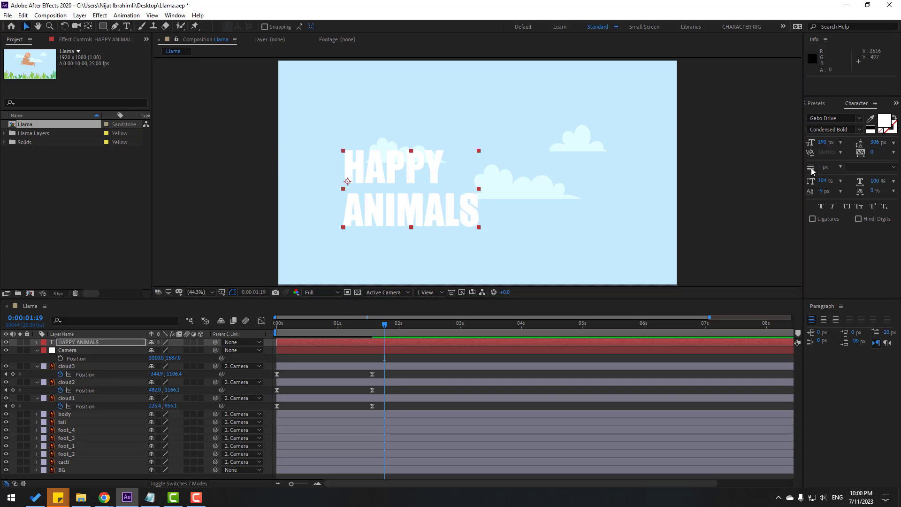
pyautogui.click(824, 319)
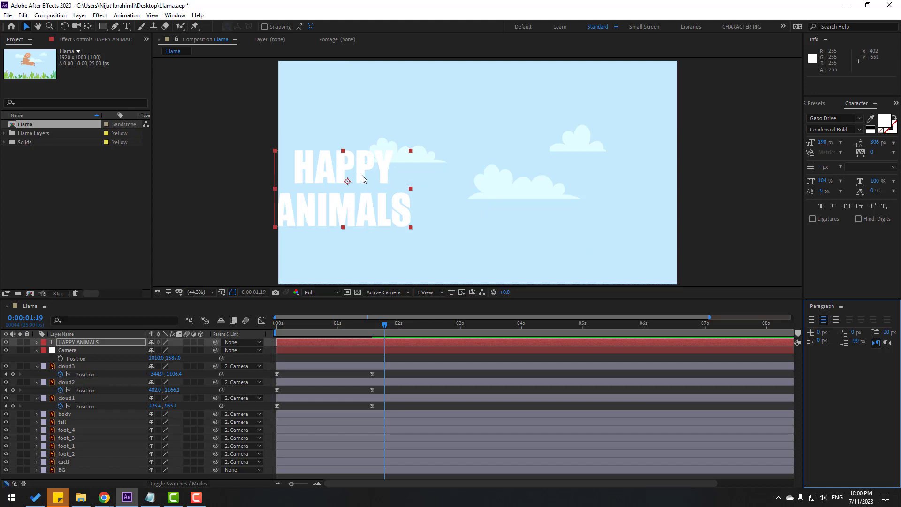
pyautogui.moveTo(362, 176); pyautogui.dragTo(482, 150)
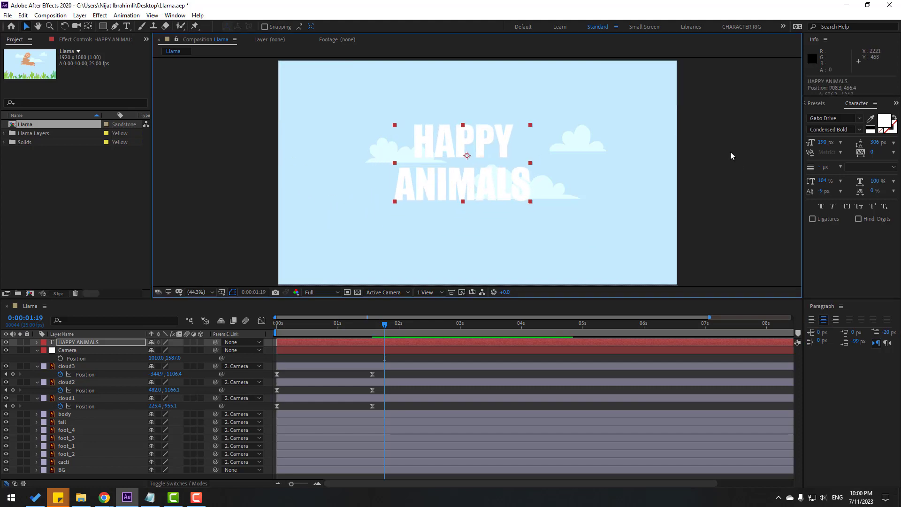
# Recolour the HAPPY ANIMALS text to teal 009FAD and move its layer directly below cloud1
pyautogui.click(877, 127)
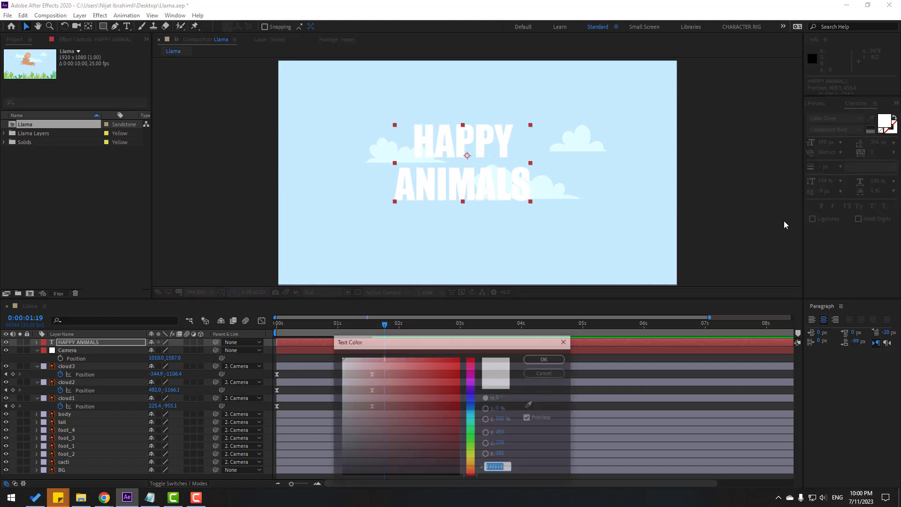
pyautogui.click(471, 457)
pyautogui.moveTo(430, 387); pyautogui.dragTo(439, 363)
pyautogui.moveTo(470, 458); pyautogui.dragTo(471, 464)
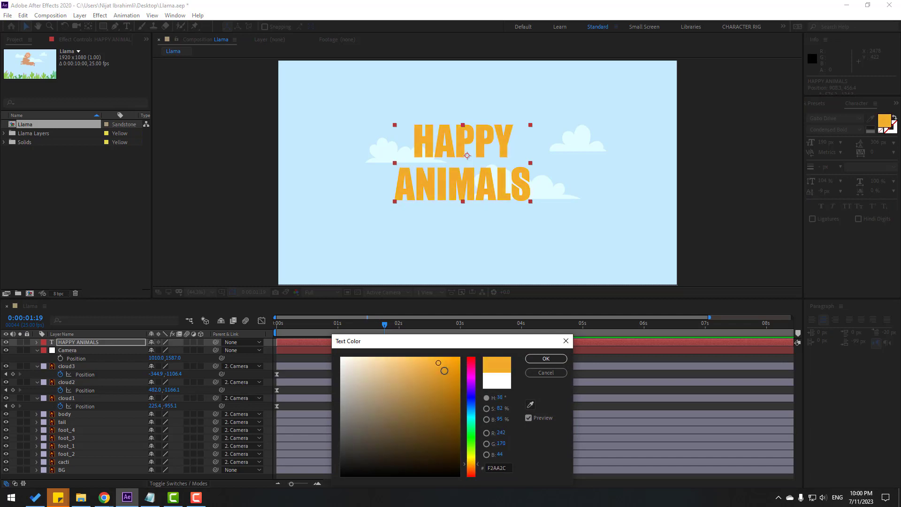
pyautogui.moveTo(444, 371)
pyautogui.mouseDown()
pyautogui.moveTo(385, 346)
pyautogui.moveTo(420, 345)
pyautogui.mouseUp()
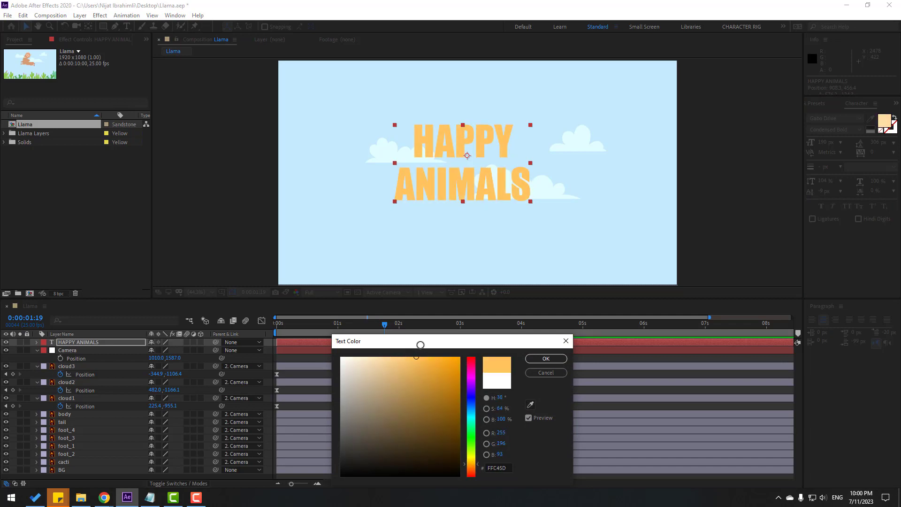
pyautogui.click(471, 416)
pyautogui.moveTo(415, 381)
pyautogui.mouseDown()
pyautogui.moveTo(438, 366)
pyautogui.moveTo(463, 395)
pyautogui.mouseUp()
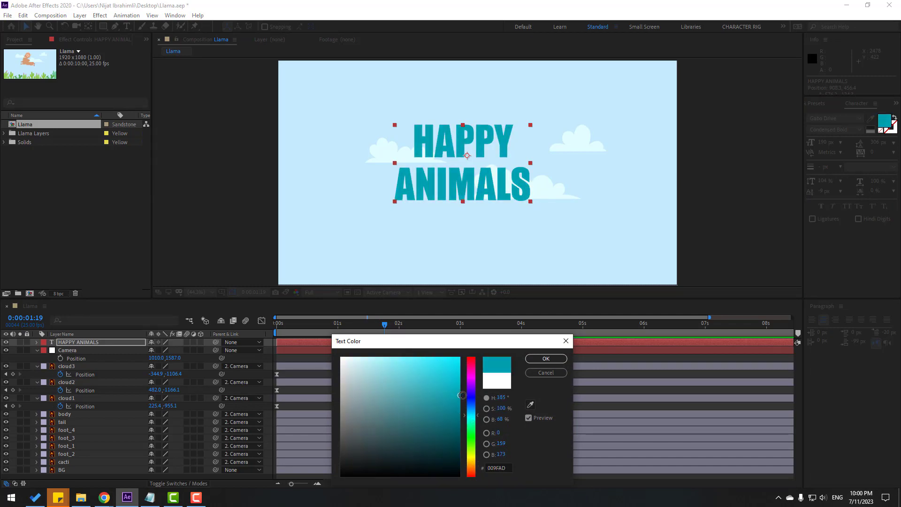
pyautogui.click(546, 359)
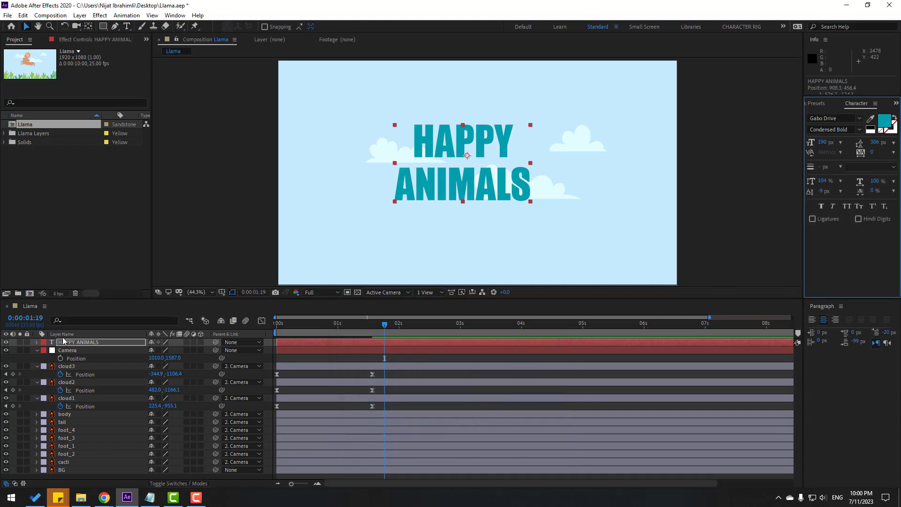
pyautogui.moveTo(94, 342); pyautogui.dragTo(102, 412)
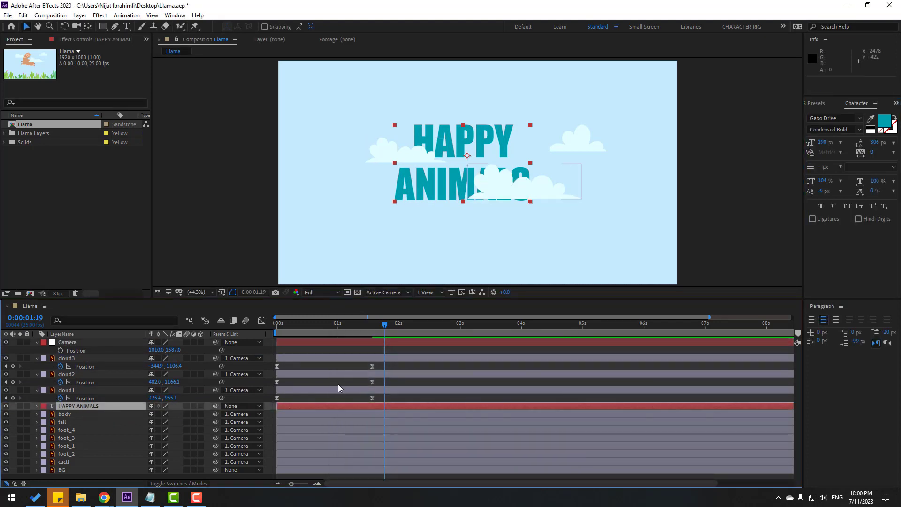
# At 0:00:01:18, open Animation Composer 3 and expand the Starter Presets to the Animate Characters transitions for text layers
pyautogui.moveTo(335, 328); pyautogui.dragTo(382, 325)
pyautogui.click(175, 15)
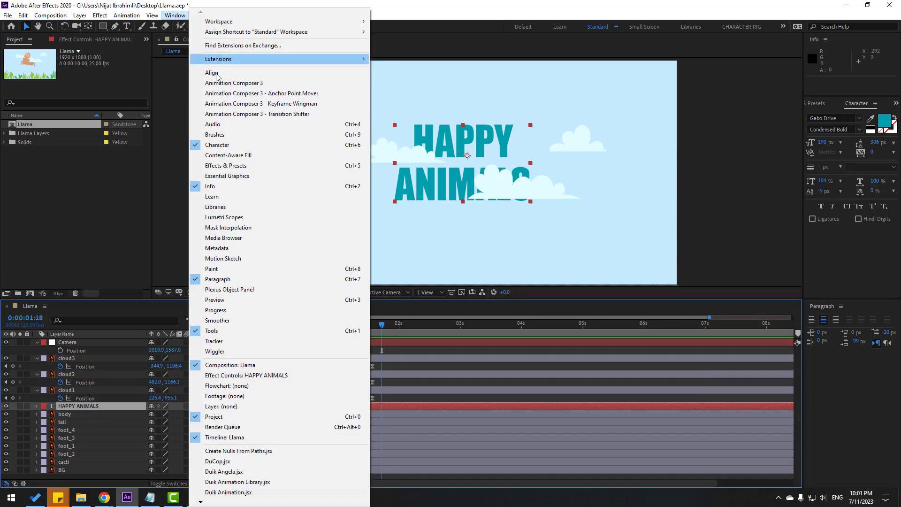
pyautogui.click(274, 85)
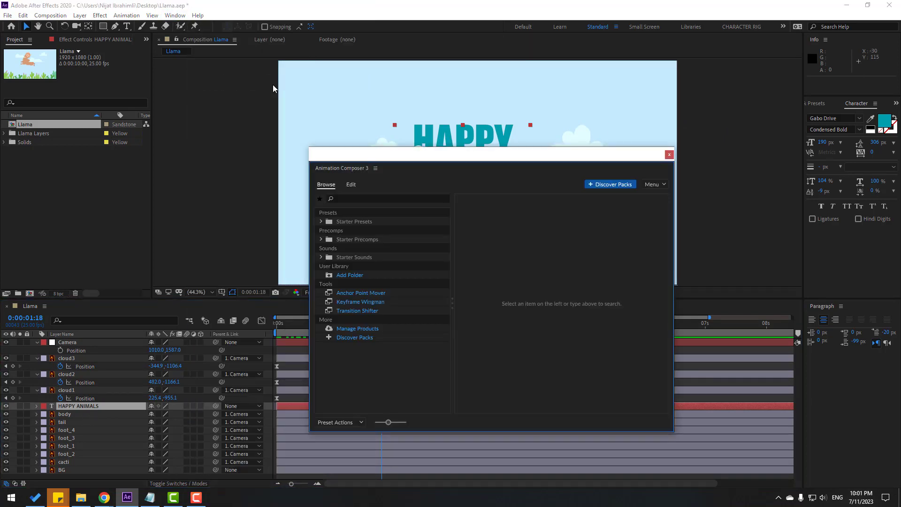
pyautogui.click(321, 222)
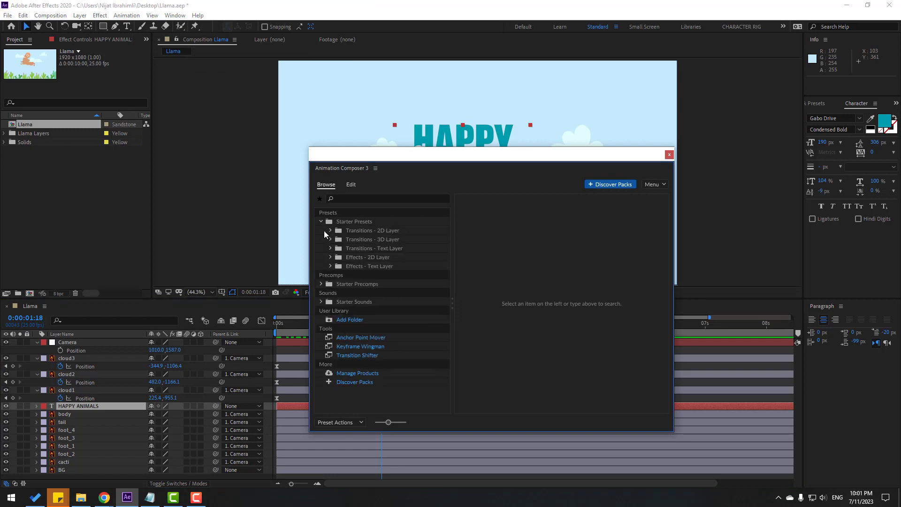
pyautogui.click(330, 248)
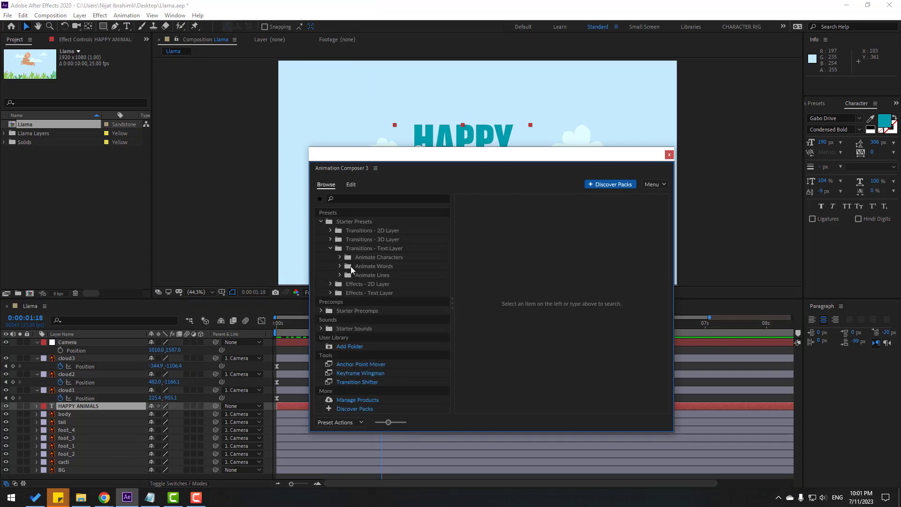
pyautogui.click(340, 257)
pyautogui.moveTo(518, 163); pyautogui.dragTo(631, 242)
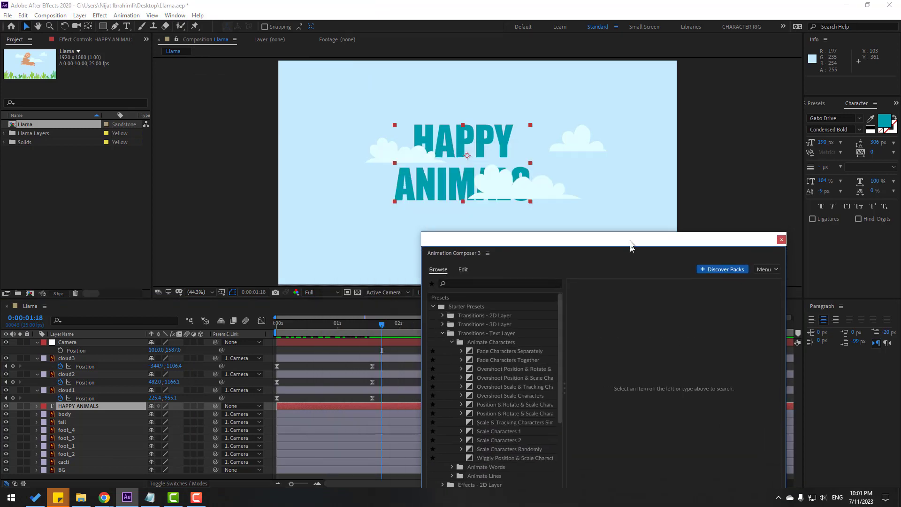
# Apply the Overshoot Position & Scale Characters preset, Bottom variant, to the HAPPY ANIMALS layer as an In transition
pyautogui.click(497, 382)
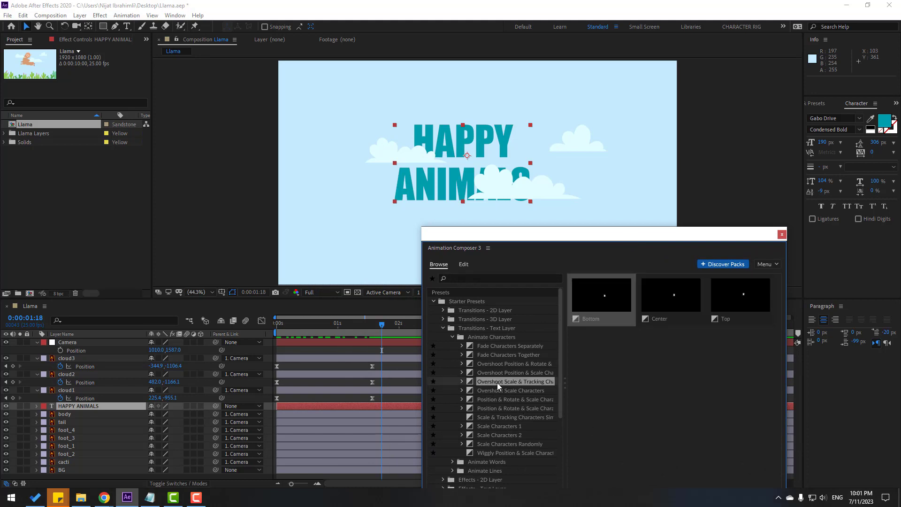
pyautogui.click(498, 373)
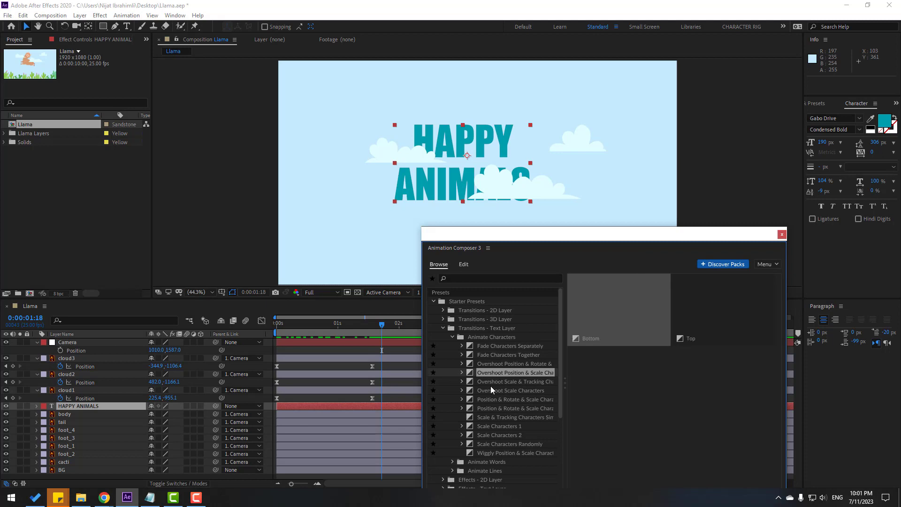
pyautogui.moveTo(636, 235); pyautogui.dragTo(684, 162)
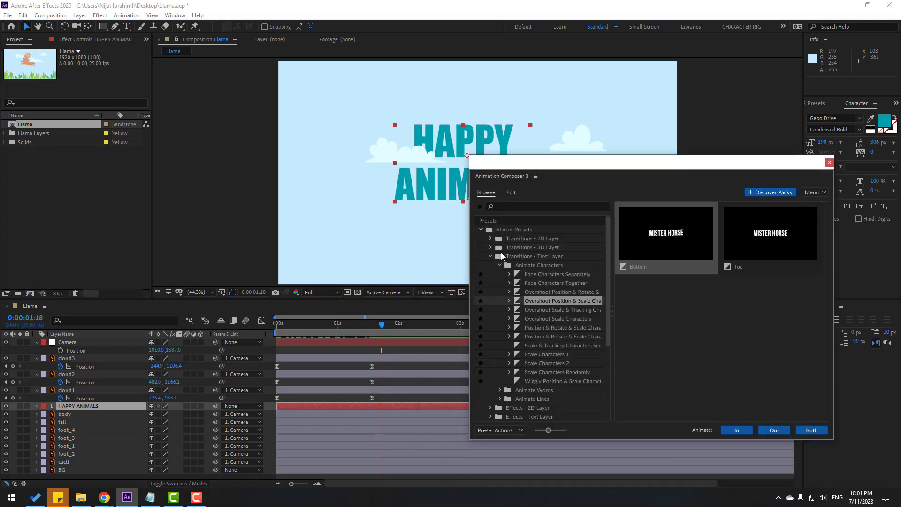
pyautogui.click(735, 430)
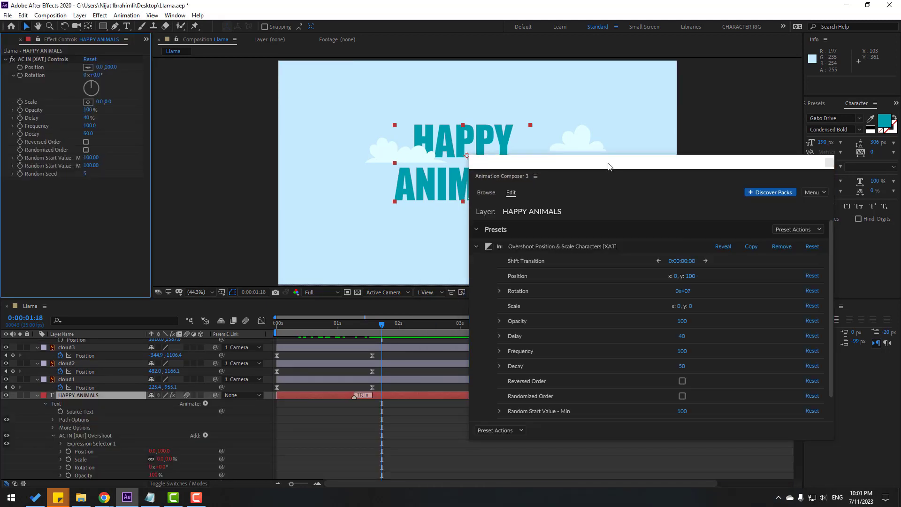
# Move the HAPPY ANIMALS layer's In transition marker to 0:00:01:18, preview the title animation and collapse the layer's properties
pyautogui.moveTo(608, 166); pyautogui.dragTo(615, 296)
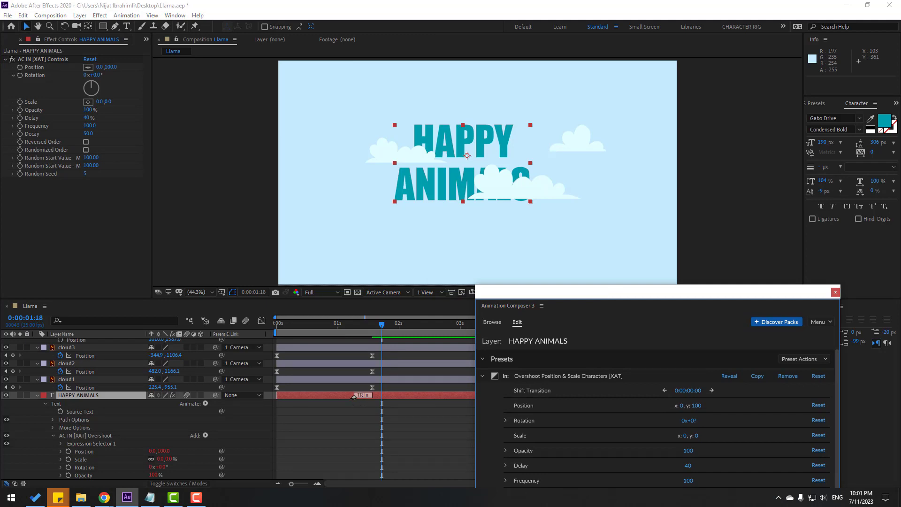
pyautogui.moveTo(354, 398); pyautogui.dragTo(376, 397)
pyautogui.press('space')
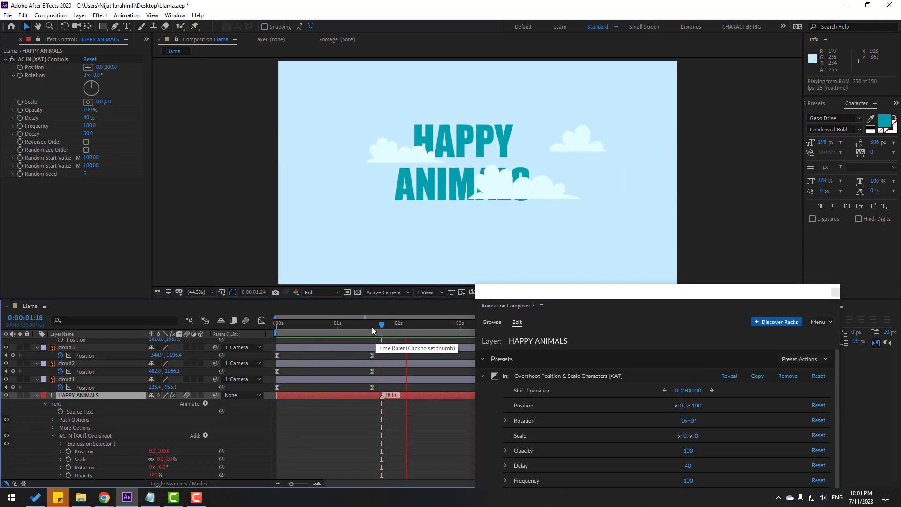
pyautogui.press('space')
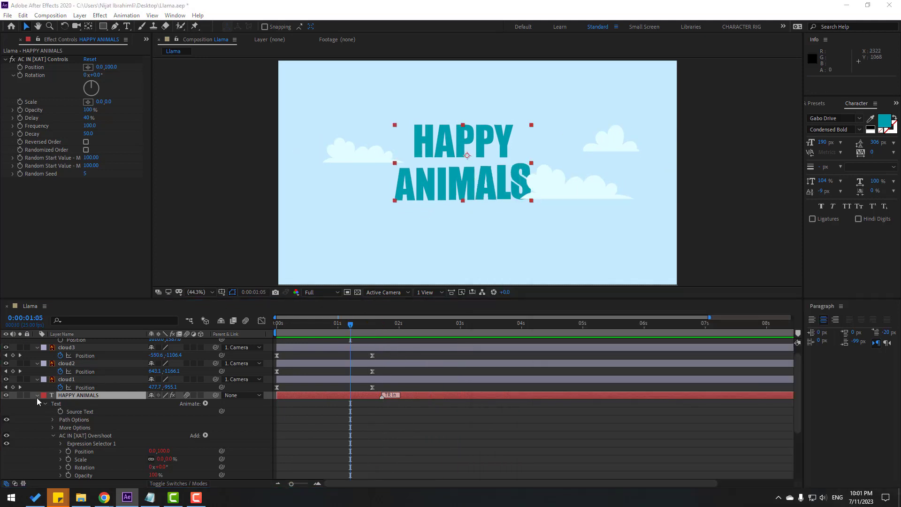
pyautogui.click(37, 396)
pyautogui.press('space')
# Shift the cloud1, cloud2 and cloud3 layers 6 frames earlier together and preview the timing against the title
pyautogui.click(334, 358)
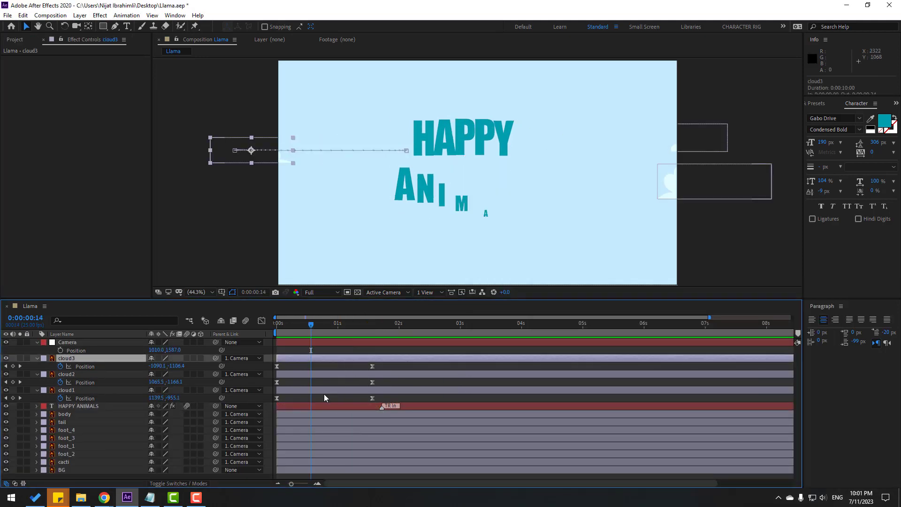
pyautogui.keyDown('shift'); pyautogui.click(323, 392); pyautogui.keyUp('shift')
pyautogui.moveTo(343, 359)
pyautogui.mouseDown()
pyautogui.moveTo(307, 359)
pyautogui.moveTo(328, 360)
pyautogui.mouseUp()
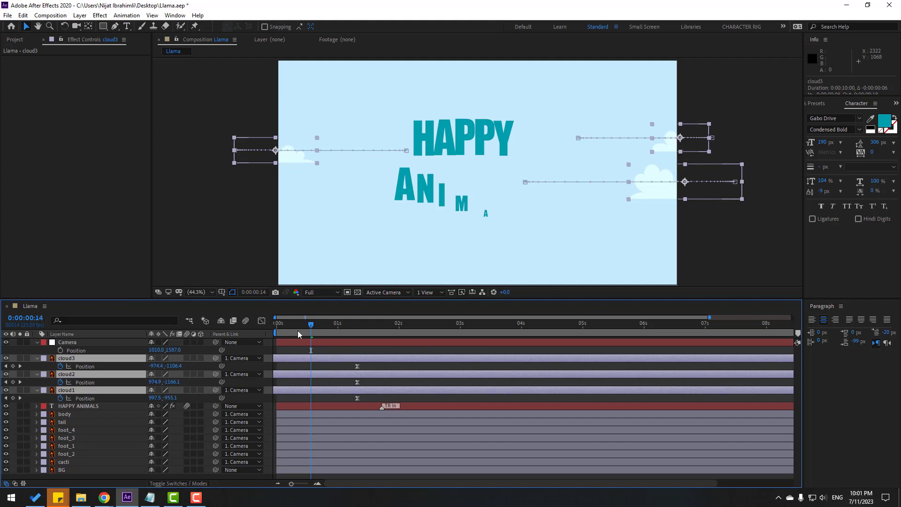
pyautogui.press('space')
pyautogui.moveTo(334, 328); pyautogui.dragTo(379, 331)
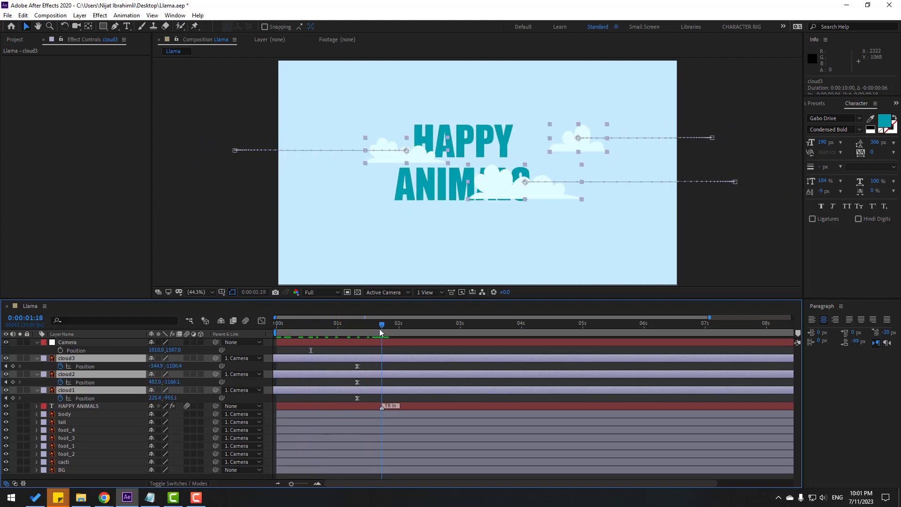
pyautogui.press('space')
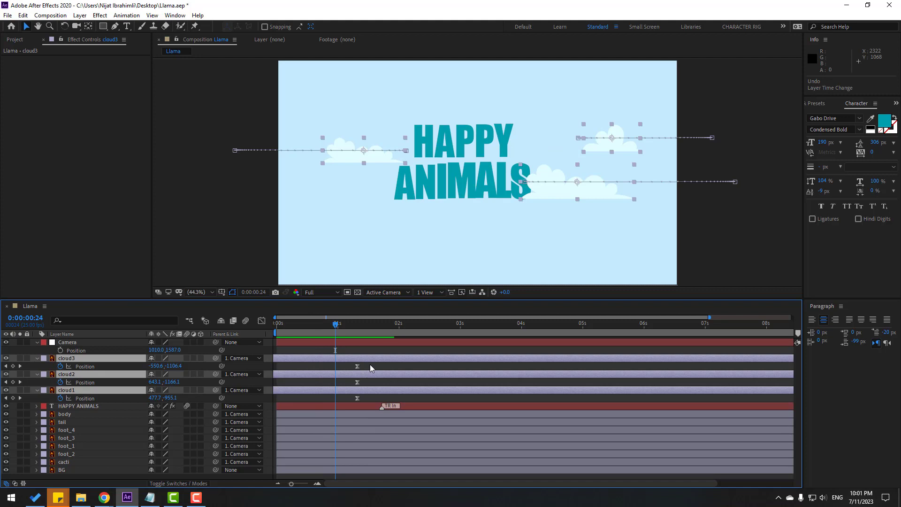
# Stagger the clouds by shifting cloud3 8 frames later, cloud1 slightly later and cloud2 3 frames earlier, and preview the result
pyautogui.click(370, 367)
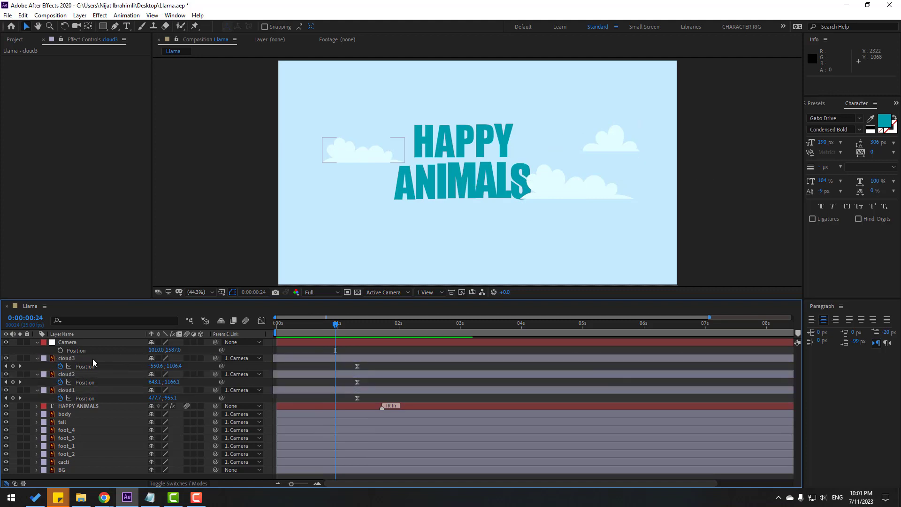
pyautogui.click(69, 363)
pyautogui.moveTo(327, 363); pyautogui.dragTo(347, 362)
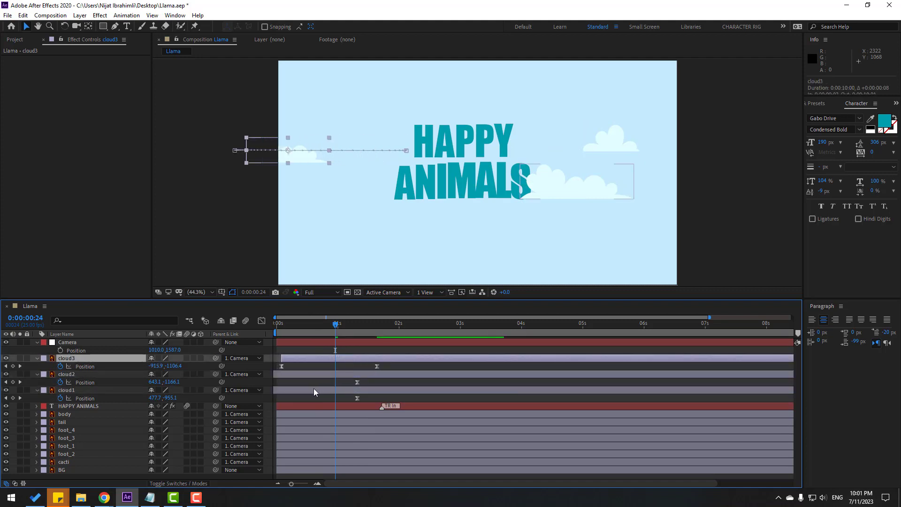
pyautogui.moveTo(314, 392); pyautogui.dragTo(336, 375)
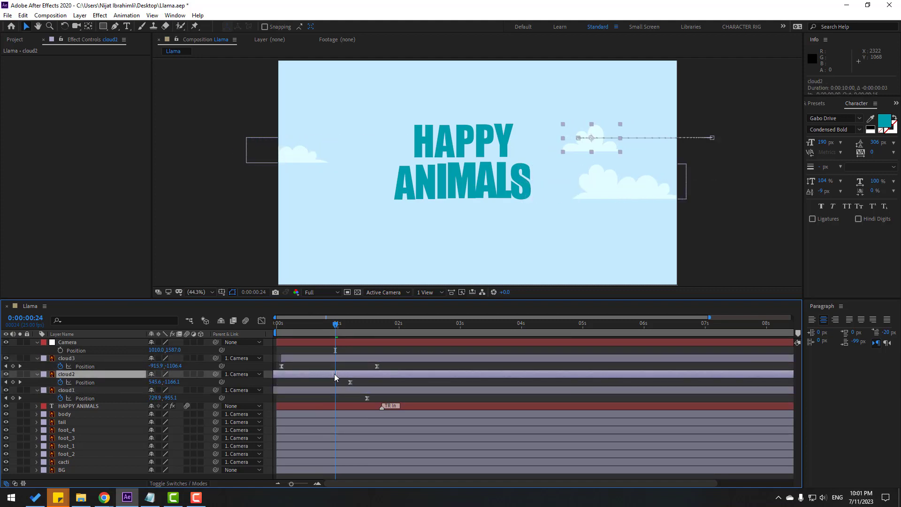
pyautogui.press('space')
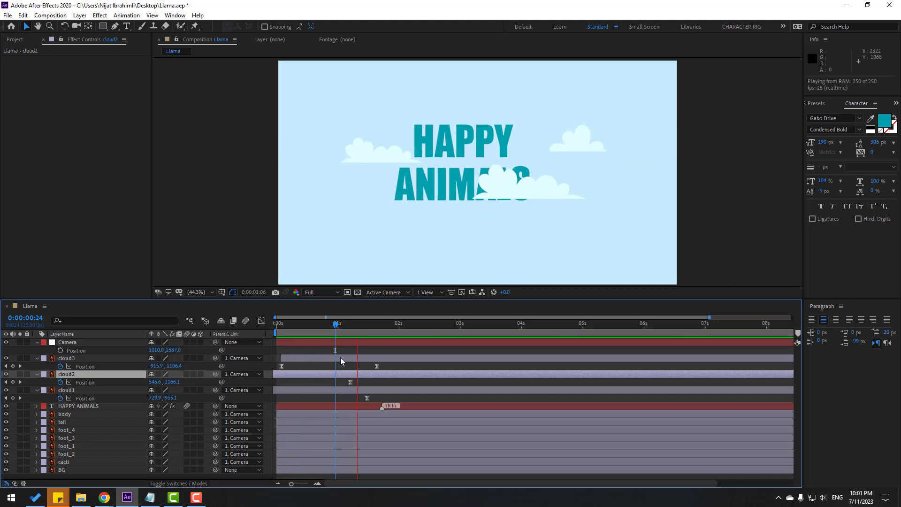
pyautogui.press('space')
# Shift the cloud1 layer further later so it arrives after cloud3, and preview the animation
pyautogui.click(336, 392)
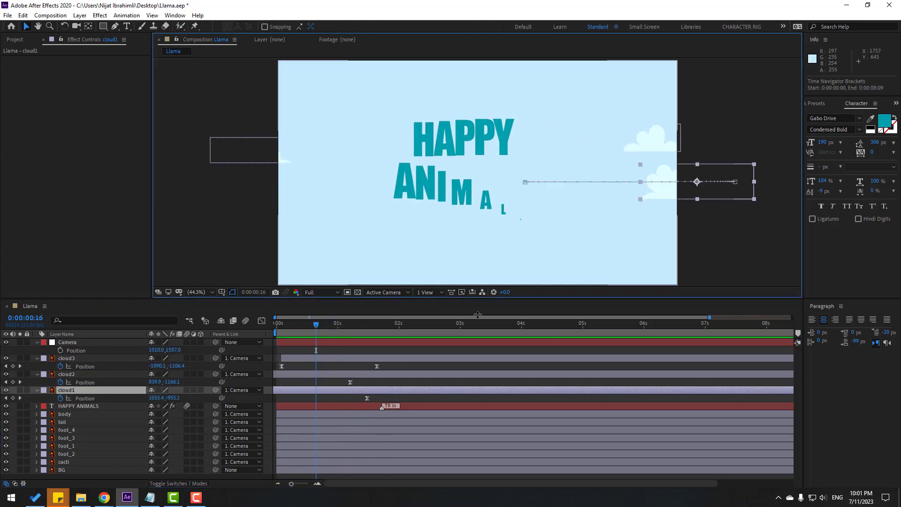
pyautogui.moveTo(336, 390); pyautogui.dragTo(350, 387)
pyautogui.press('space')
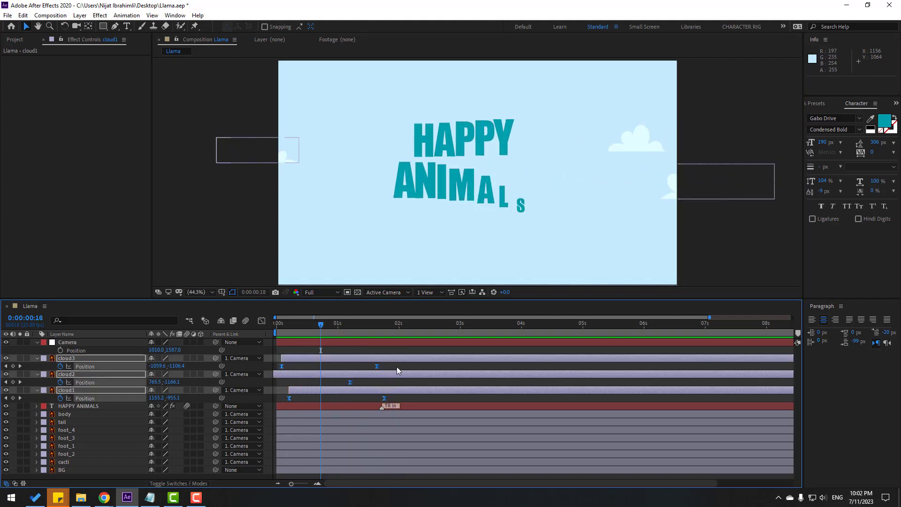
# Lengthen the incoming ease of the three clouds' last Position keyframes in the speed graph and preview the motion
pyautogui.moveTo(396, 367); pyautogui.dragTo(264, 401)
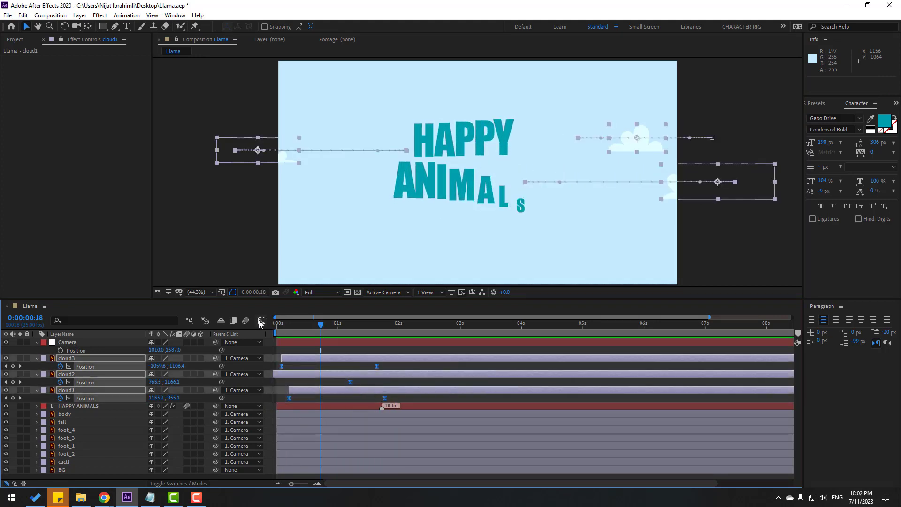
pyautogui.click(262, 320)
pyautogui.moveTo(338, 459); pyautogui.dragTo(318, 454)
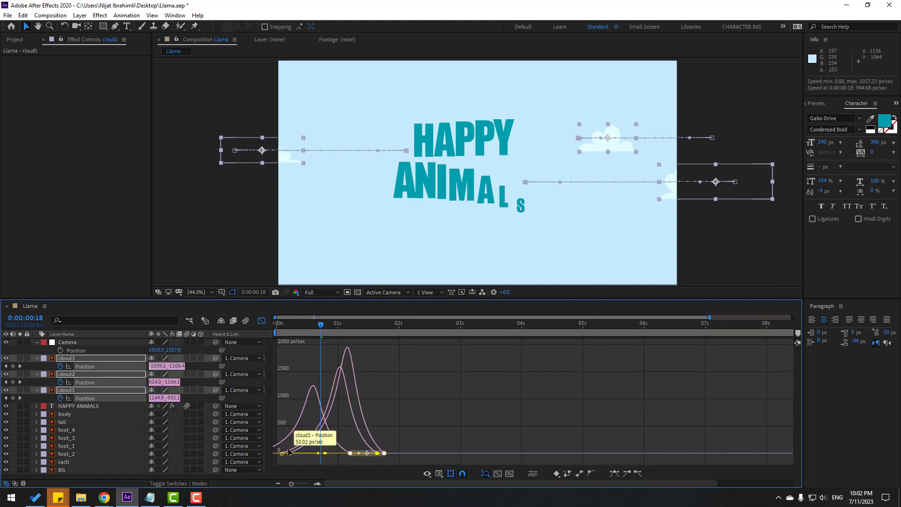
pyautogui.press('space')
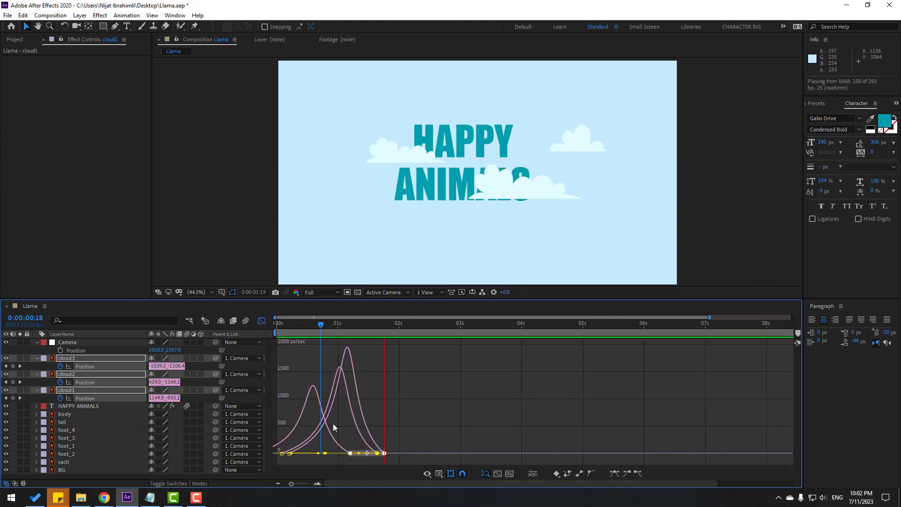
pyautogui.press('space')
# Shorten the outgoing ease of the three clouds' first Position keyframes to about 48.69% influence and preview the motion
pyautogui.moveTo(358, 450); pyautogui.dragTo(359, 450)
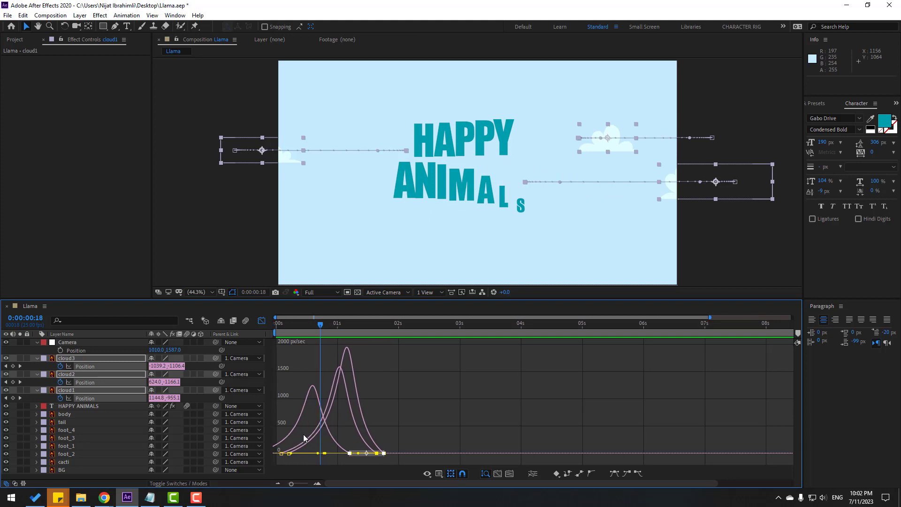
pyautogui.moveTo(306, 432); pyautogui.dragTo(255, 482)
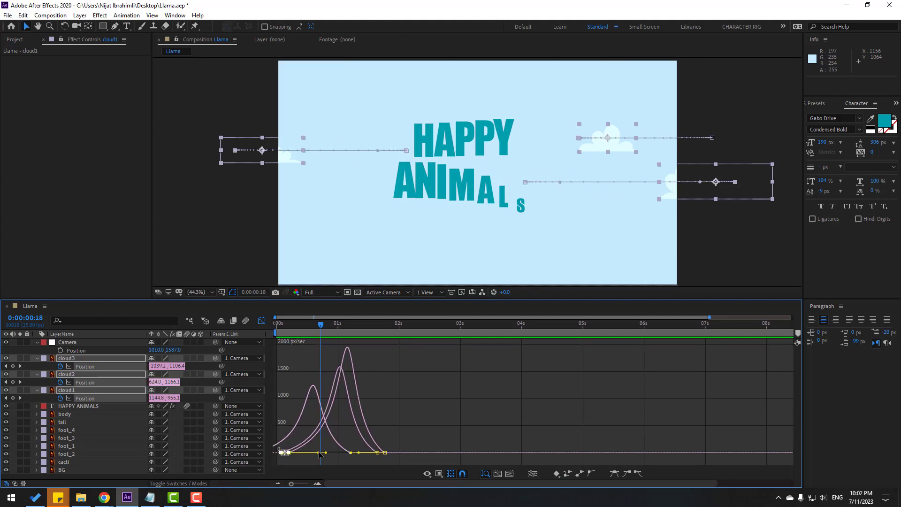
pyautogui.moveTo(319, 454); pyautogui.dragTo(305, 456)
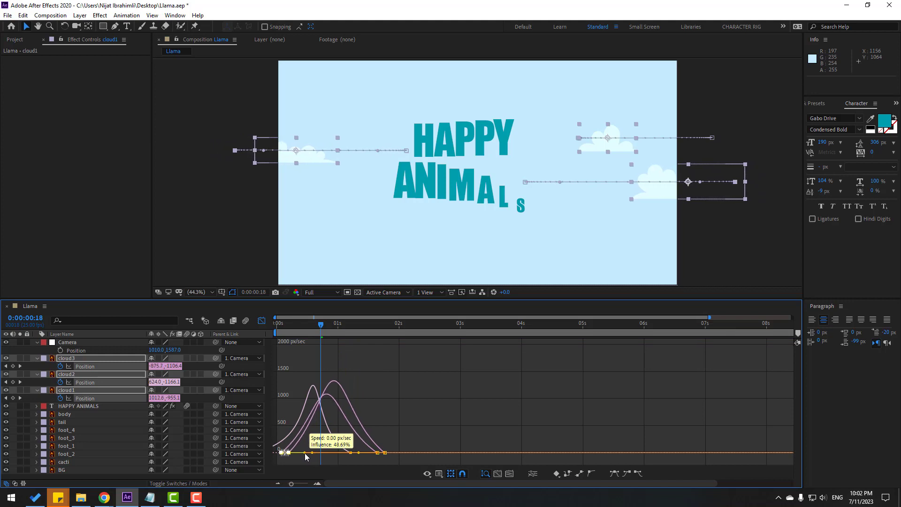
pyautogui.press('space')
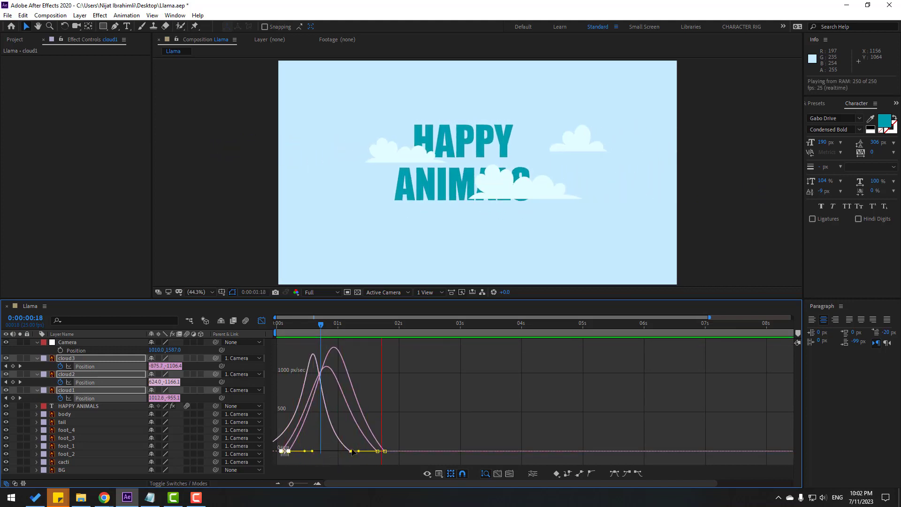
# Animate the Camera null's Position from 1010, 1587 at 0:00:01:03 to 1010, 598 at 0:00:02:11
pyautogui.press('space')
pyautogui.click(261, 321)
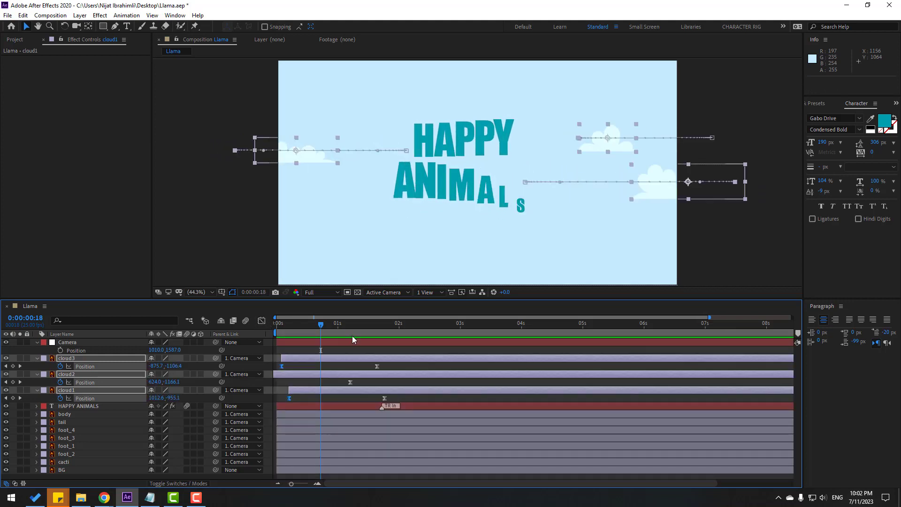
pyautogui.click(74, 343)
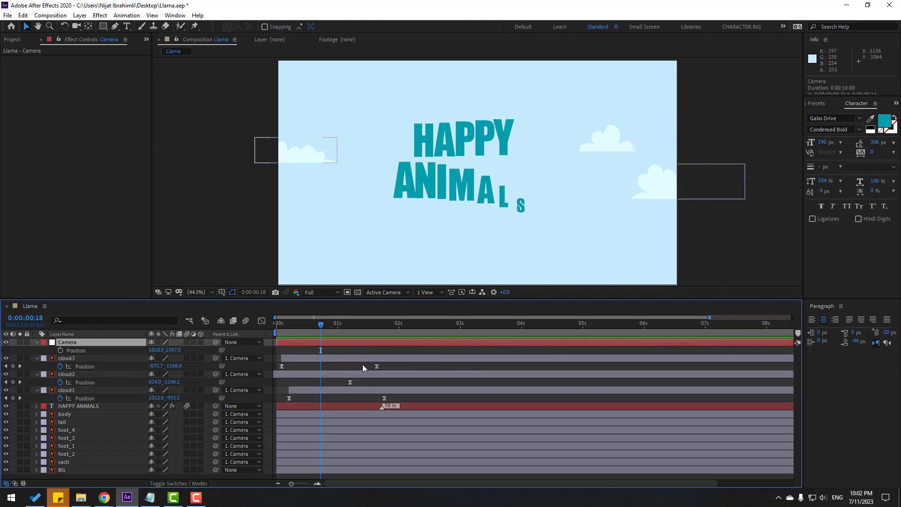
pyautogui.click(277, 324)
pyautogui.moveTo(306, 328); pyautogui.dragTo(416, 329)
pyautogui.click(60, 351)
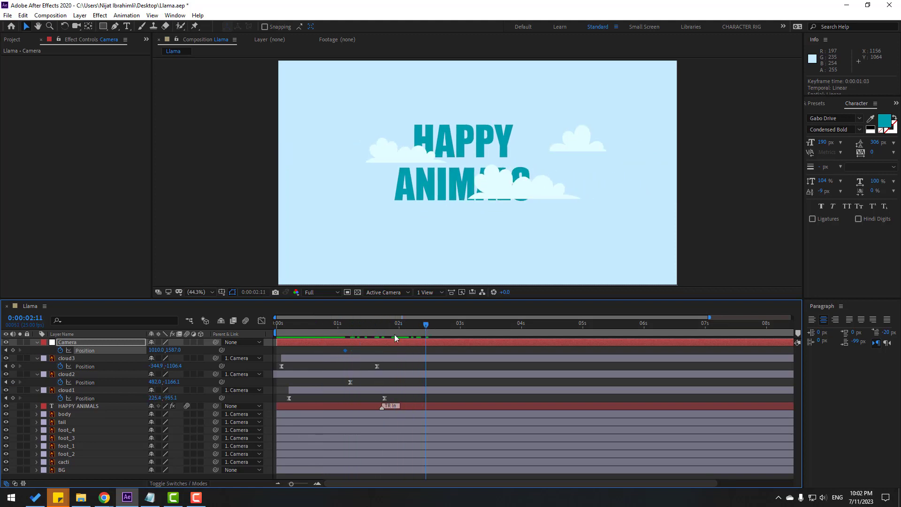
pyautogui.moveTo(174, 350); pyautogui.dragTo(83, 351)
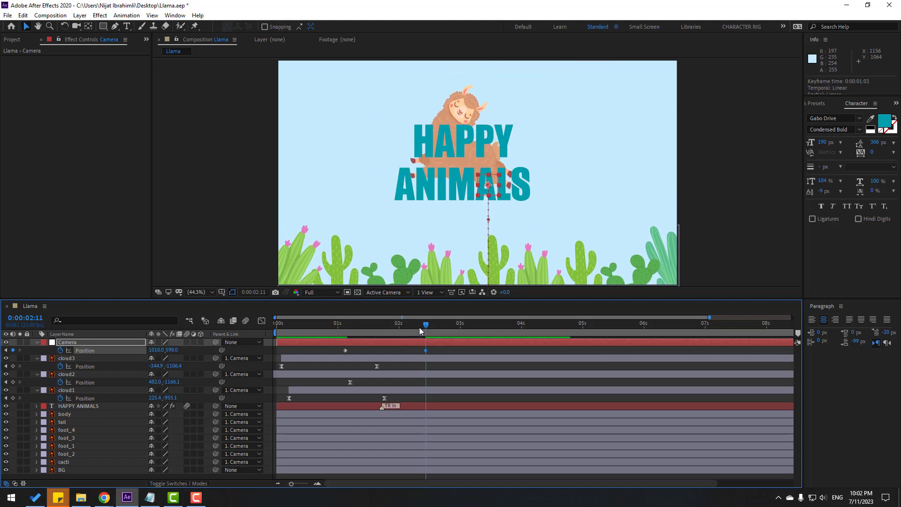
# Parent the HAPPY ANIMALS text layer to the Camera null so the title follows its movement
pyautogui.moveTo(422, 331); pyautogui.dragTo(297, 331)
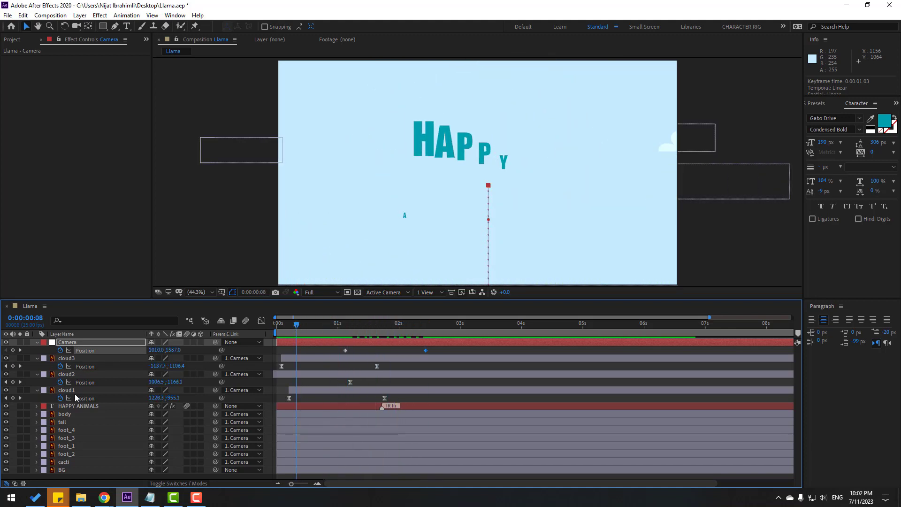
pyautogui.click(126, 407)
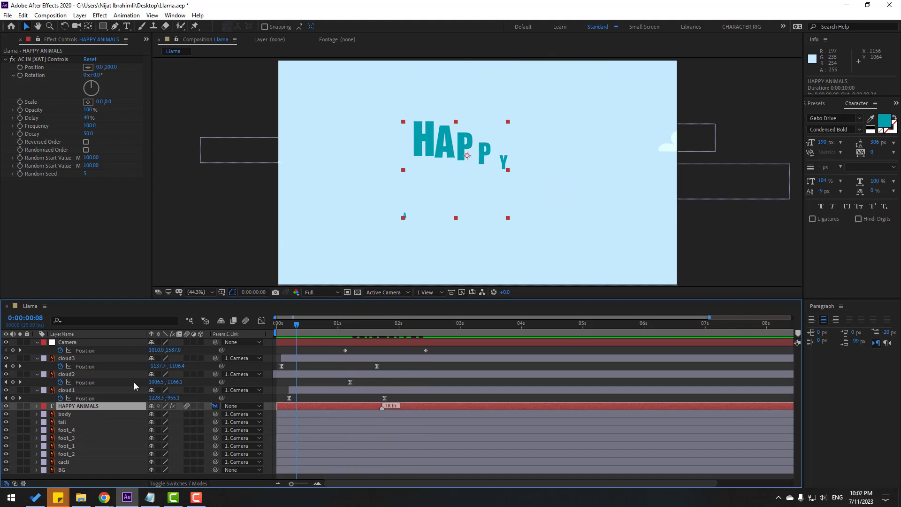
pyautogui.moveTo(134, 385); pyautogui.dragTo(61, 343)
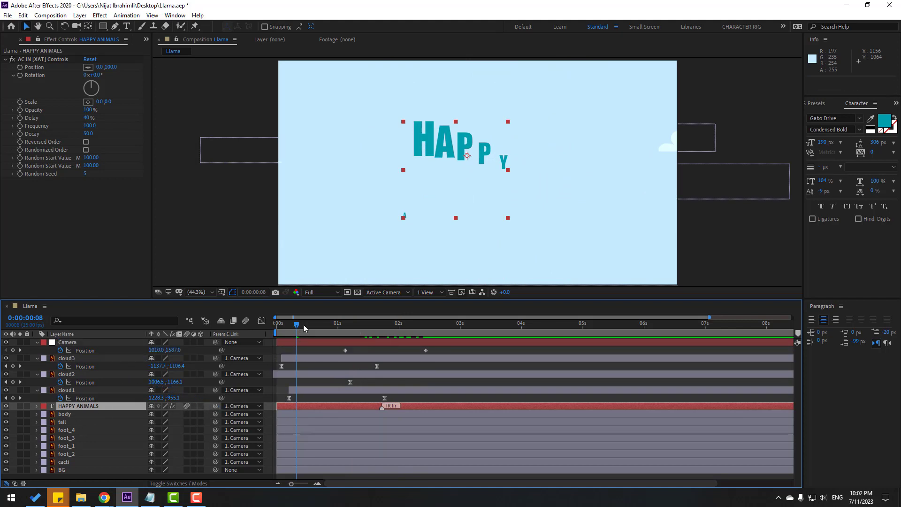
# Apply Easy Ease to the Camera null's two Position keyframes and show their speed graph
pyautogui.moveTo(305, 328); pyautogui.dragTo(332, 355)
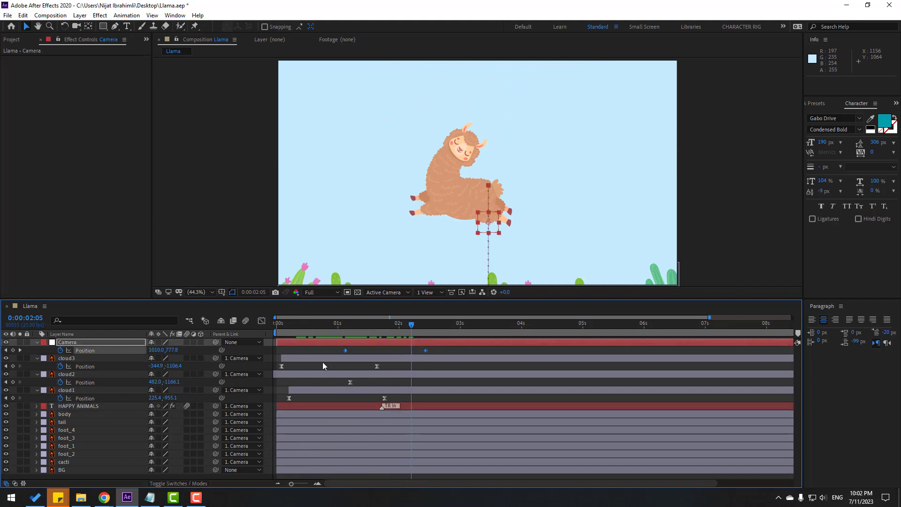
pyautogui.rightClick(347, 351)
pyautogui.moveTo(409, 467)
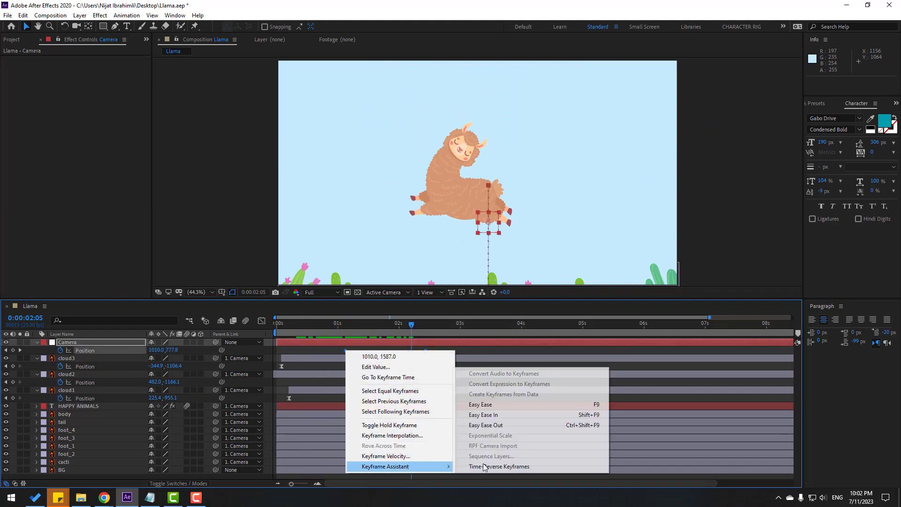
pyautogui.click(490, 406)
pyautogui.click(263, 322)
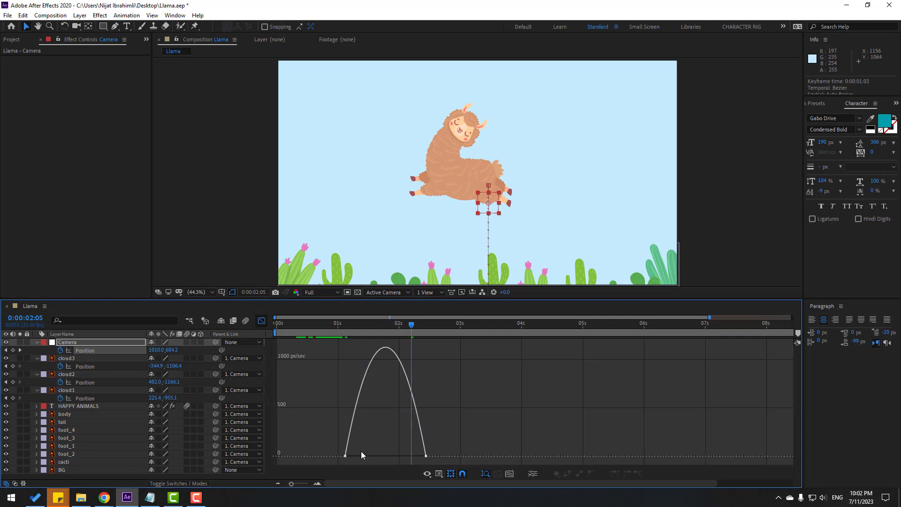
# Reshape the Camera null's Position speed curve to peak at about 2285 px/sec shortly before the last keyframe, and preview the motion
pyautogui.moveTo(346, 456); pyautogui.dragTo(382, 457)
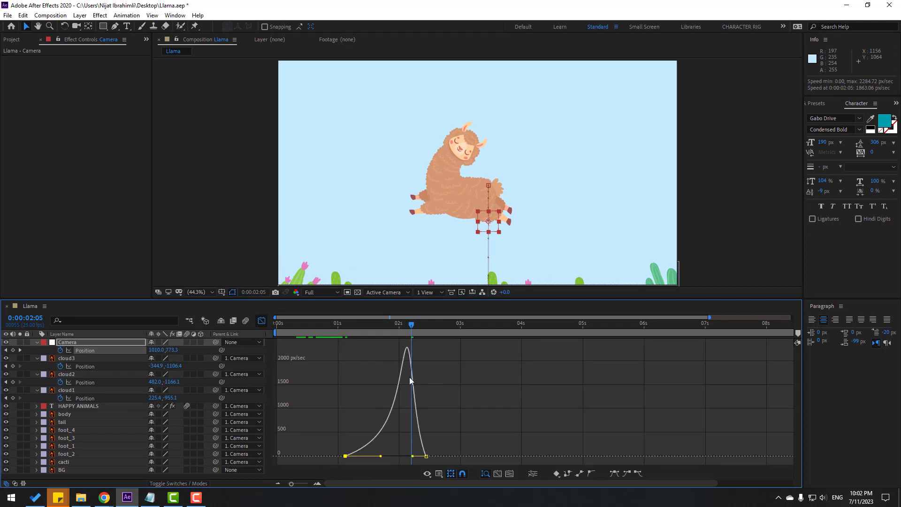
pyautogui.press('space')
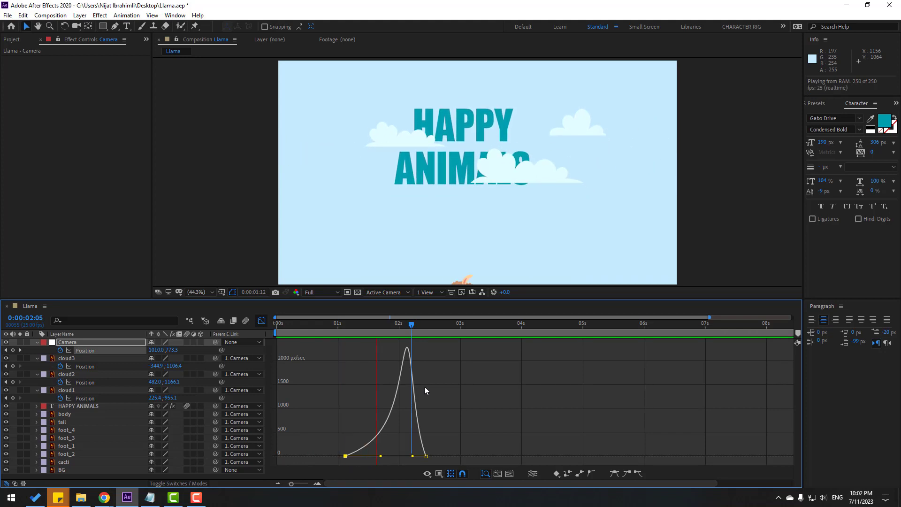
pyautogui.moveTo(350, 323); pyautogui.dragTo(421, 332)
pyautogui.press('space')
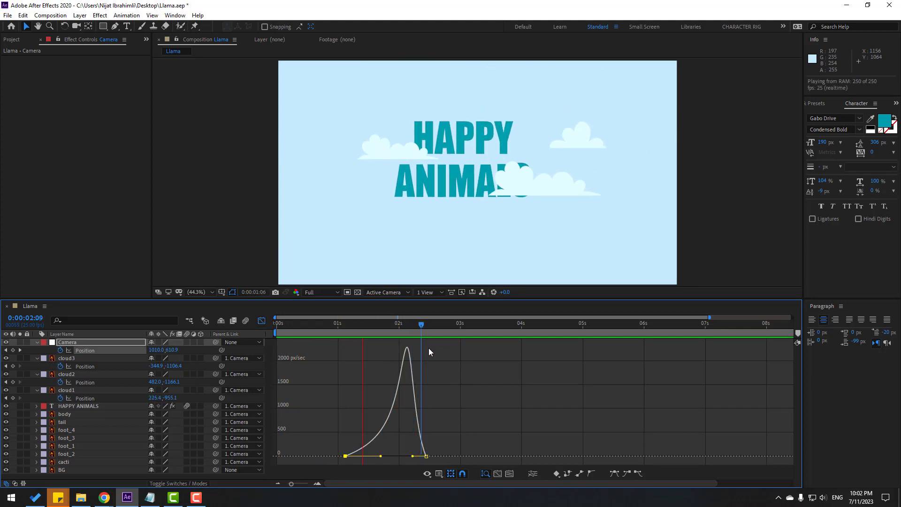
pyautogui.press('space')
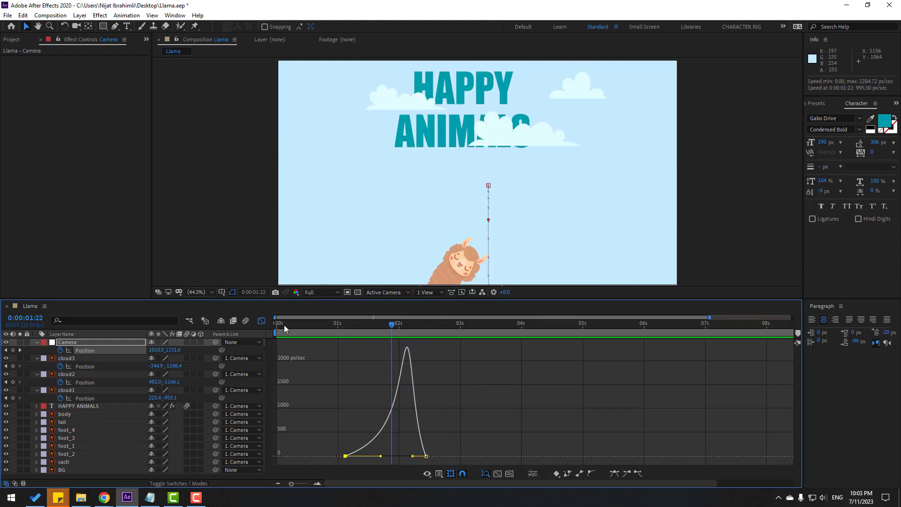
# Add a cloud3 Position keyframe at 0:00:01:24 with X set to -462.9
pyautogui.click(261, 321)
pyautogui.moveTo(328, 328); pyautogui.dragTo(377, 328)
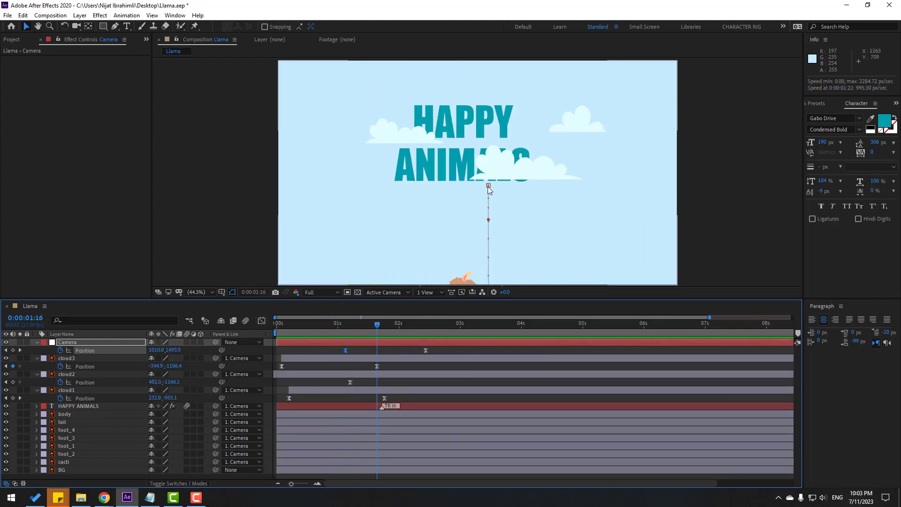
pyautogui.click(379, 135)
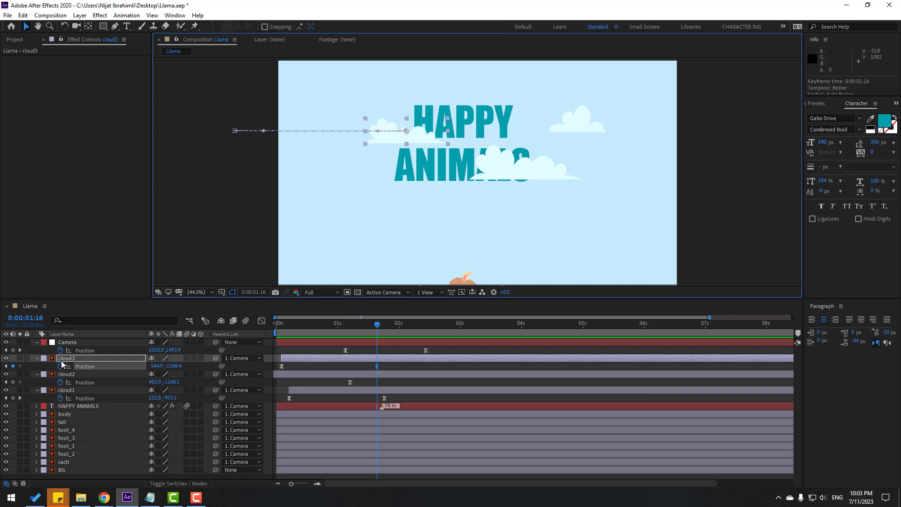
pyautogui.press('space')
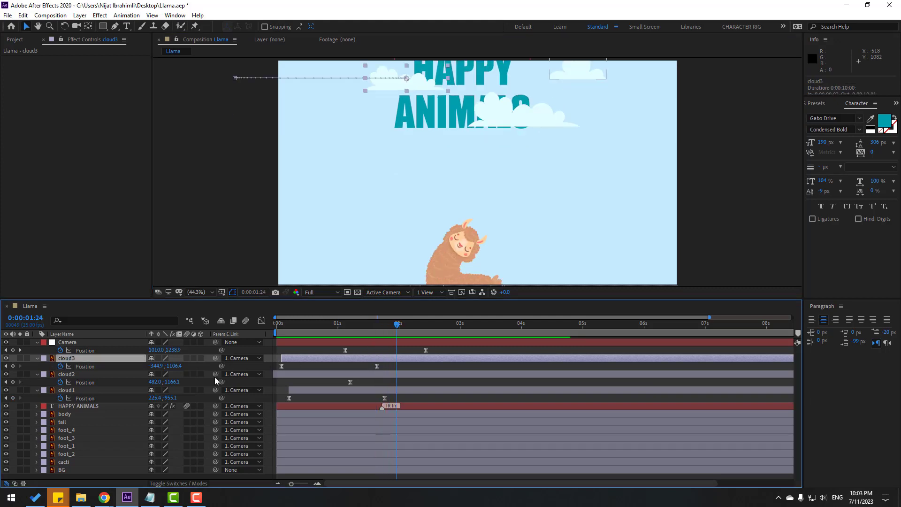
pyautogui.moveTo(151, 366); pyautogui.dragTo(96, 366)
# Add Position keyframes at 0:00:01:24, setting Y to -1277.1 for cloud2 and -825.1 for cloud1
pyautogui.click(576, 71)
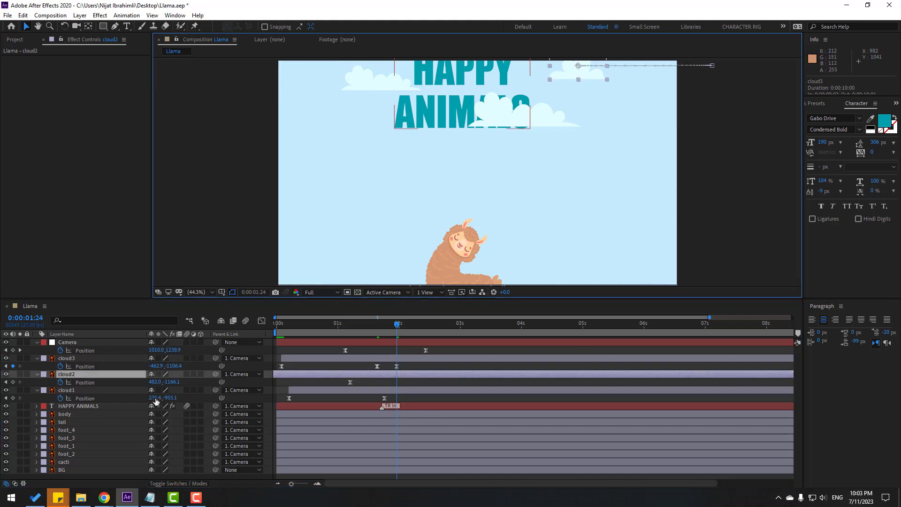
pyautogui.moveTo(169, 381); pyautogui.dragTo(353, 459)
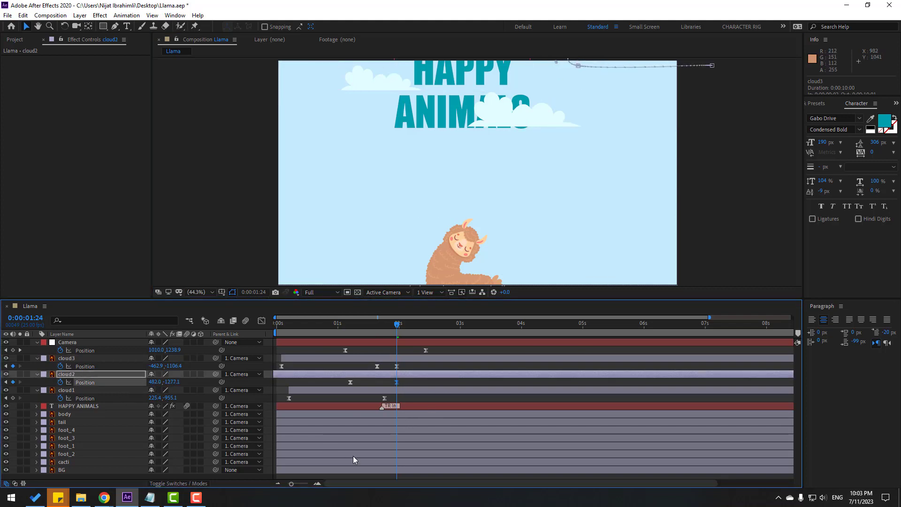
pyautogui.click(409, 390)
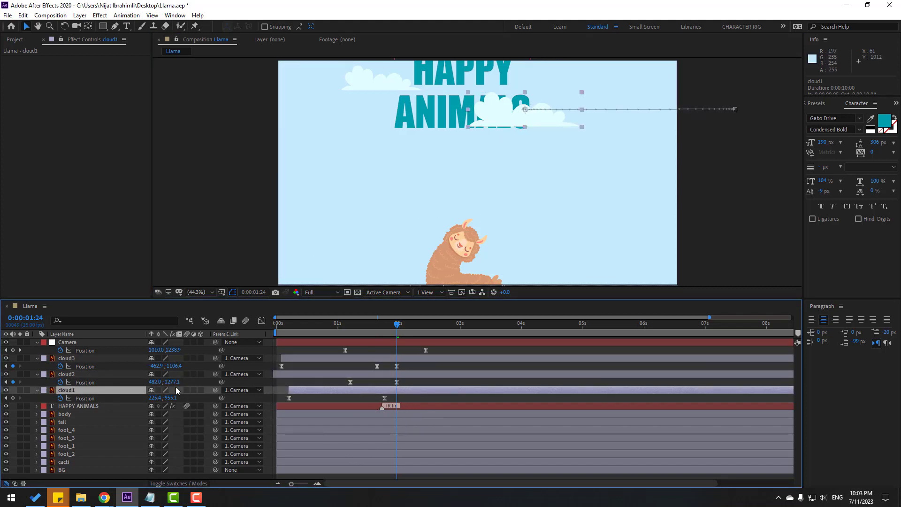
pyautogui.moveTo(157, 399); pyautogui.dragTo(430, 366)
pyautogui.hotkey('ctrl', 'z')
# Set the Spatial Interpolation of the three clouds' Position keyframes to Linear and preview the animation
pyautogui.rightClick(398, 367)
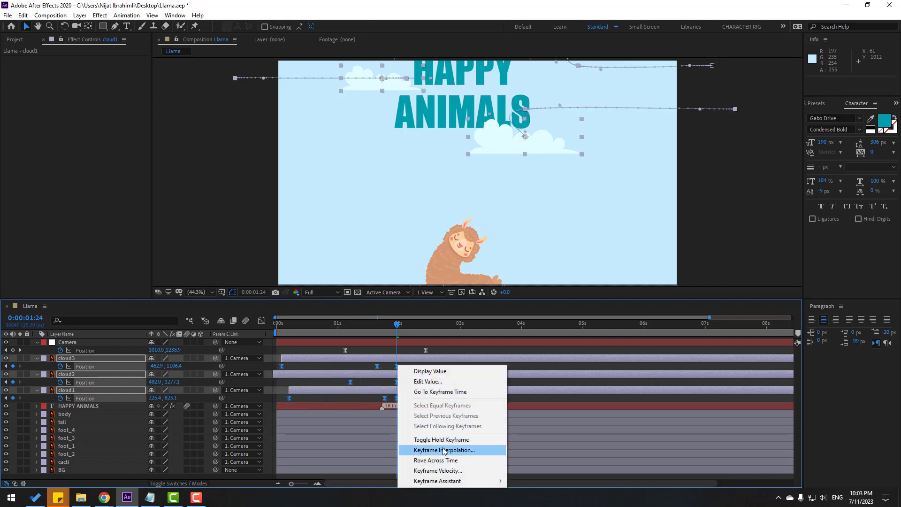
pyautogui.click(459, 450)
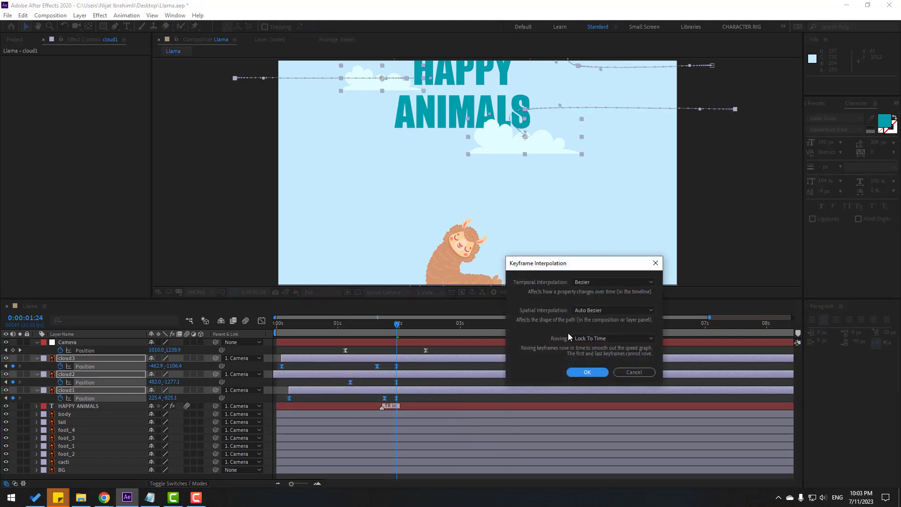
pyautogui.click(587, 311)
pyautogui.click(594, 333)
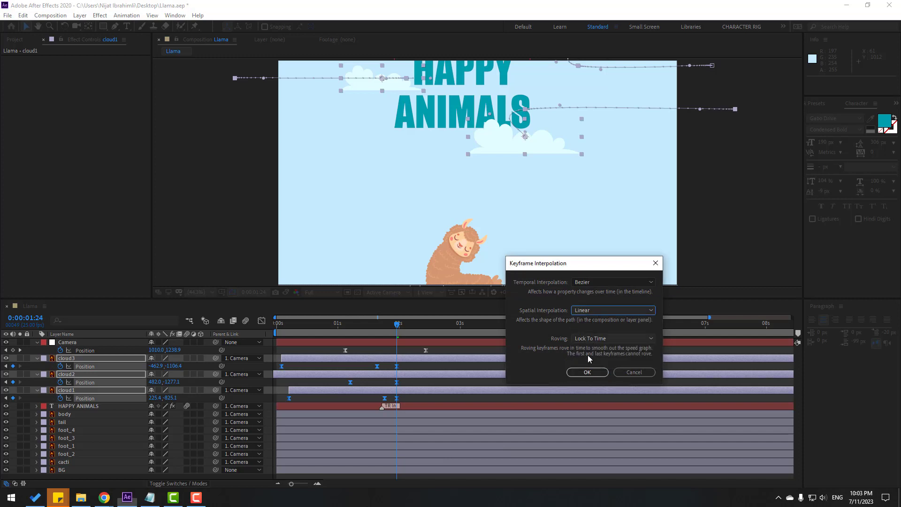
pyautogui.click(586, 372)
pyautogui.press('space')
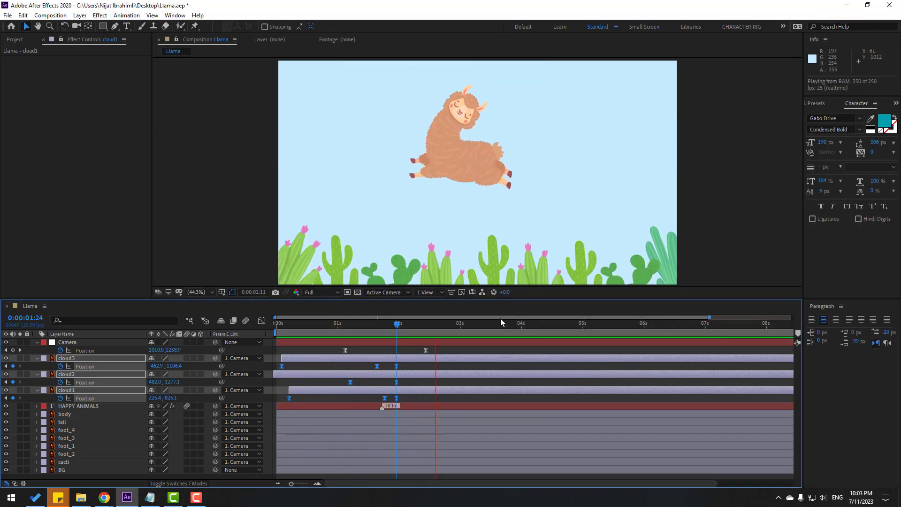
# Move the current time to 0:00:02:15, collapse the Camera and cloud layers' properties, and clear the layer selection
pyautogui.moveTo(392, 324); pyautogui.dragTo(436, 325)
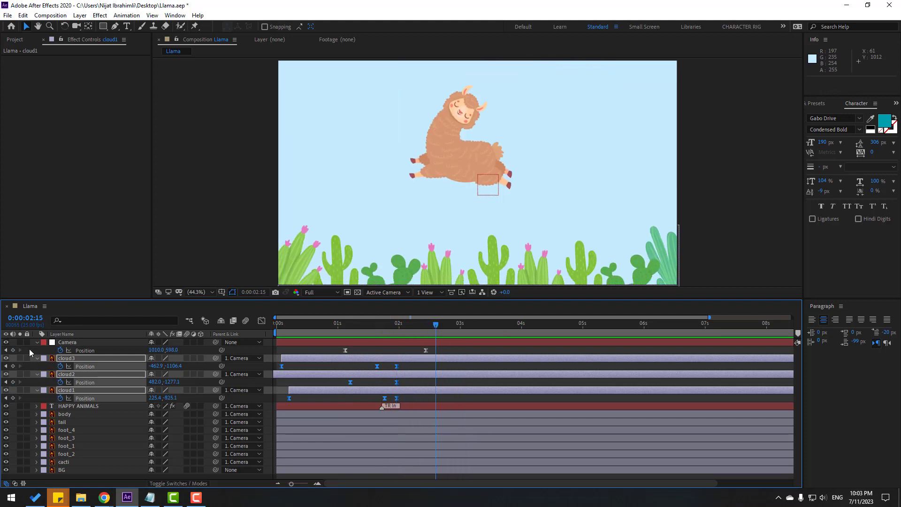
pyautogui.click(36, 343)
pyautogui.press('u')
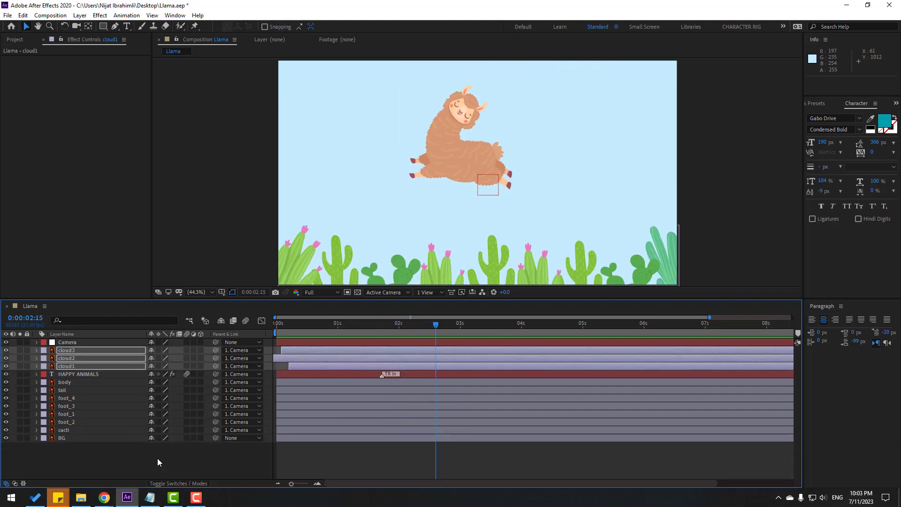
pyautogui.click(134, 458)
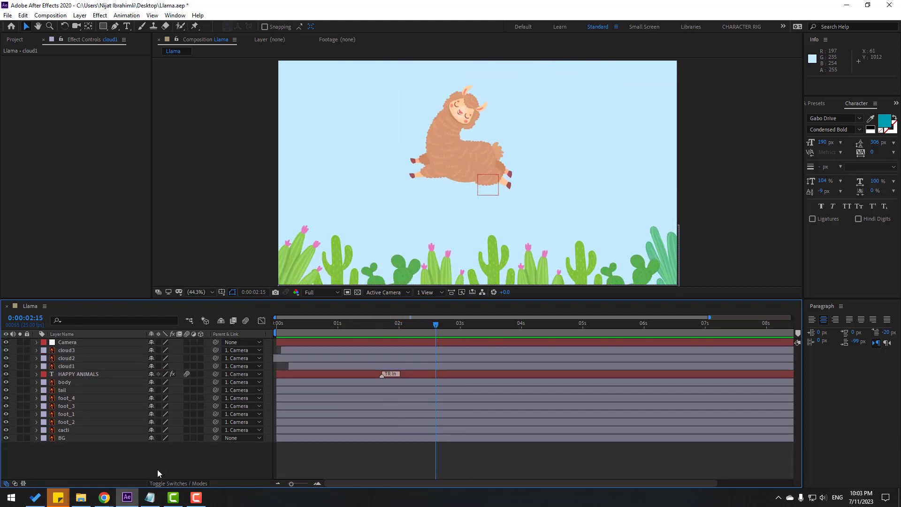
# Solo the body layer and enlarge its view to 100% with a taller composition area
pyautogui.click(64, 382)
pyautogui.click(19, 382)
pyautogui.press('.')
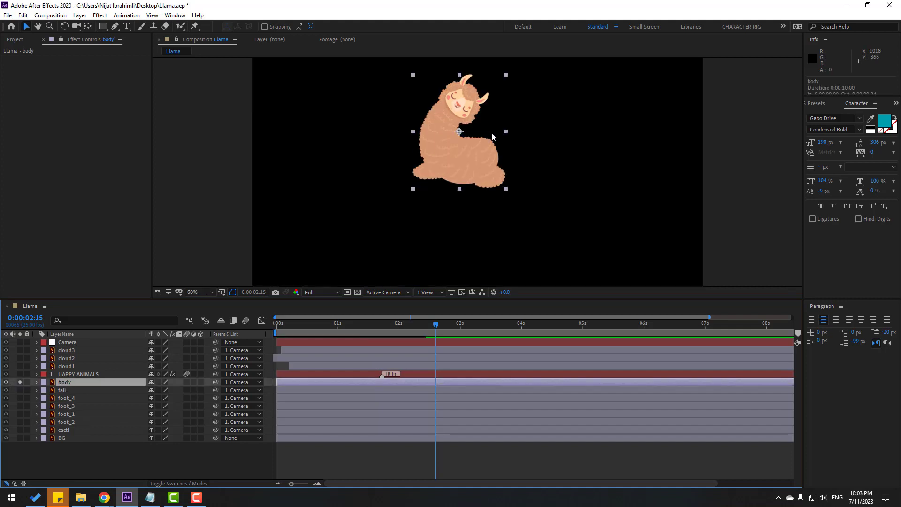
pyautogui.moveTo(407, 108); pyautogui.dragTo(437, 144)
pyautogui.scroll(1, 464, 174)
pyautogui.moveTo(502, 211); pyautogui.dragTo(462, 217)
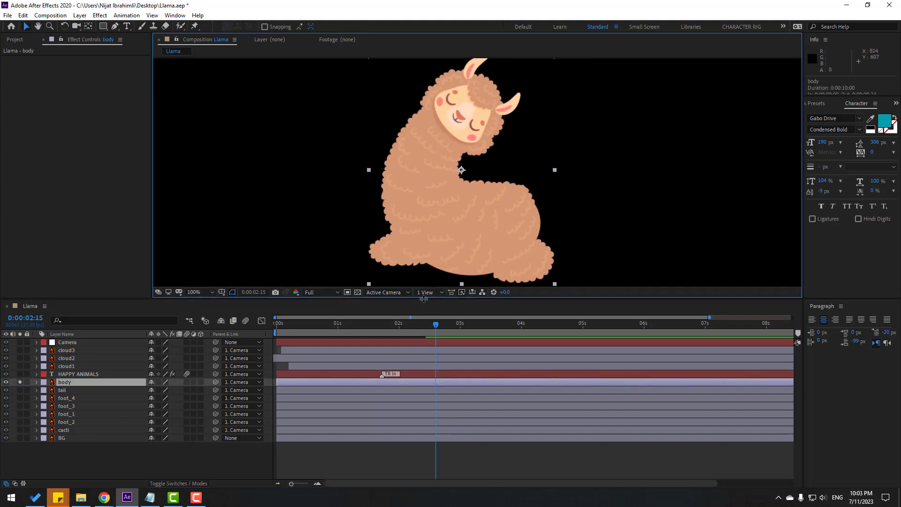
pyautogui.moveTo(424, 298); pyautogui.dragTo(423, 326)
# Create a null object and place it over the llama's upper neck at about 776, 240
pyautogui.click(121, 477)
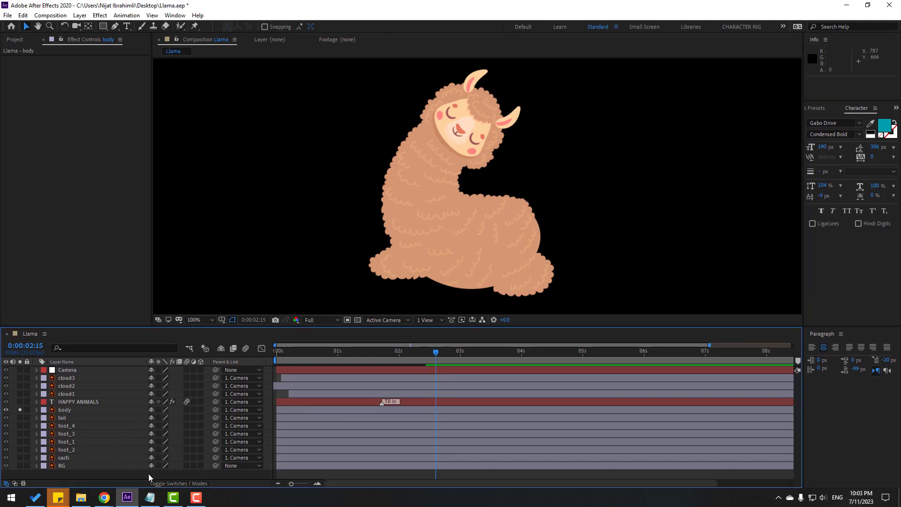
pyautogui.rightClick(150, 477)
pyautogui.moveTo(230, 371)
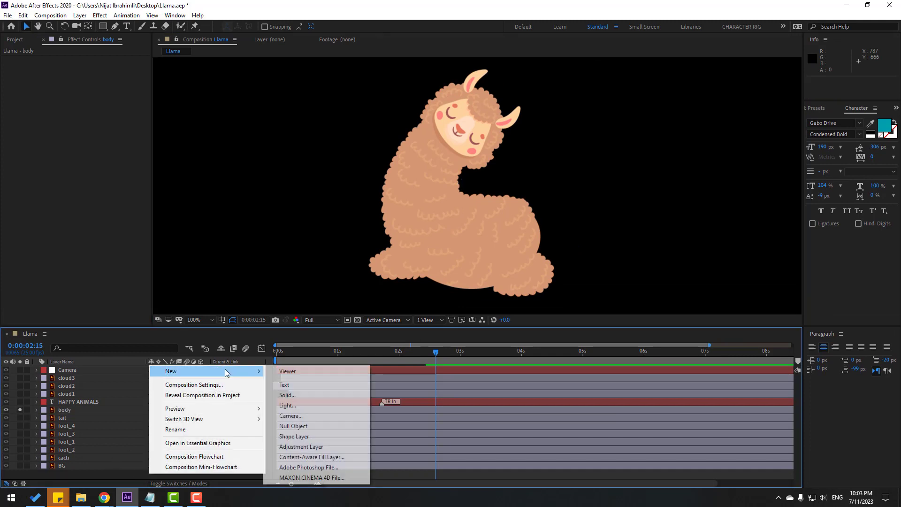
pyautogui.click(299, 426)
pyautogui.moveTo(516, 280); pyautogui.dragTo(430, 139)
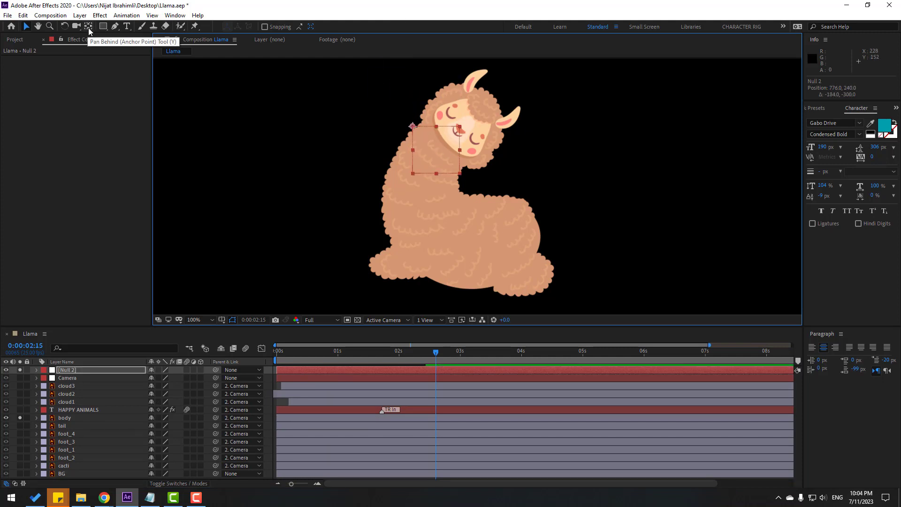
# Center the new null's anchor point and shift the null to 842, 283 near the llama's head, leaving its layer selected
pyautogui.hotkey('ctrl', 'alt', 'Home')
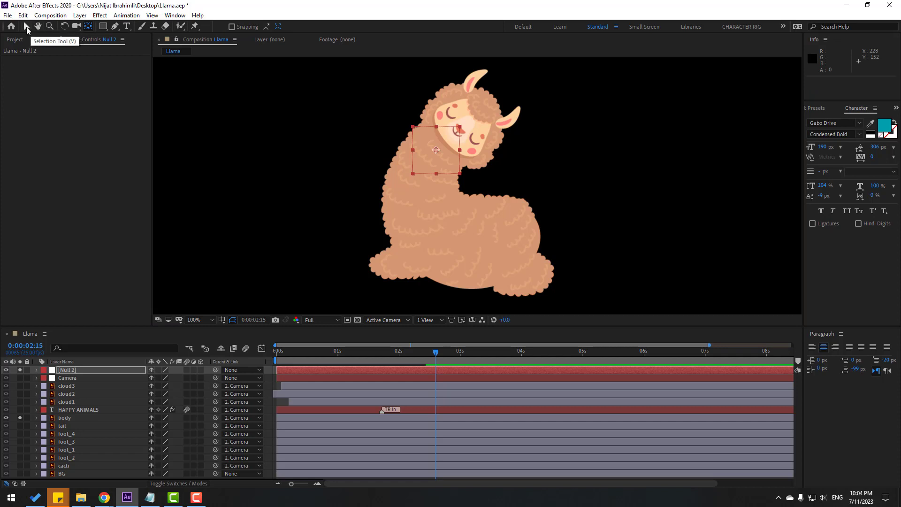
pyautogui.moveTo(444, 158)
pyautogui.mouseDown()
pyautogui.moveTo(458, 149)
pyautogui.moveTo(451, 155)
pyautogui.mouseUp()
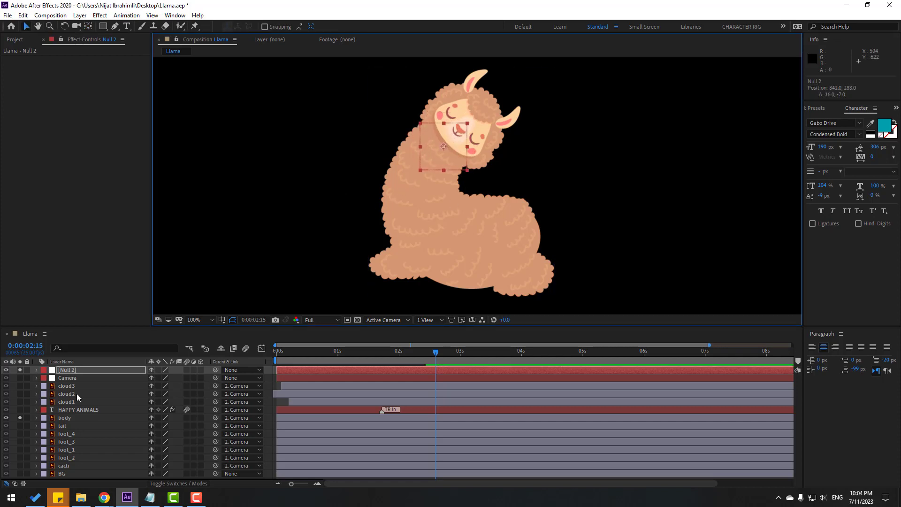
pyautogui.click(74, 371)
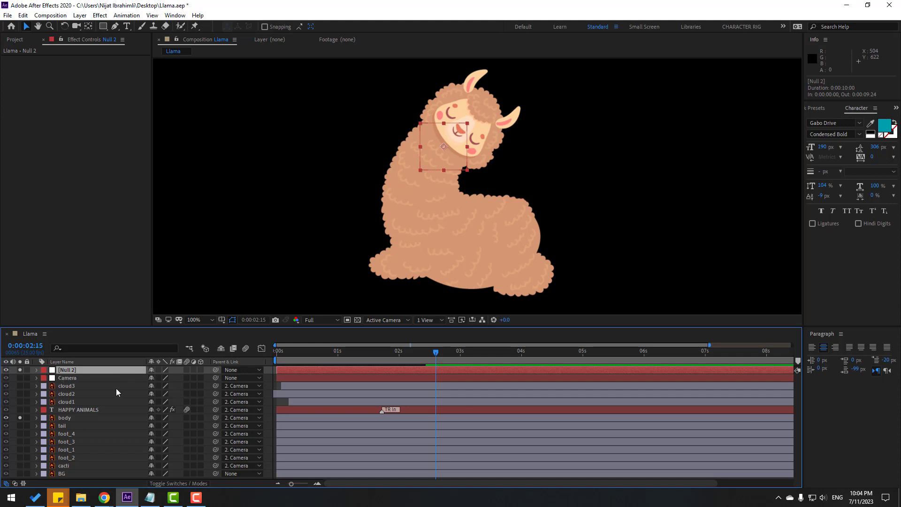
# Rename the selected null near the llama's head as 1
pyautogui.press('Return')
pyautogui.write('1')
pyautogui.press('Return')
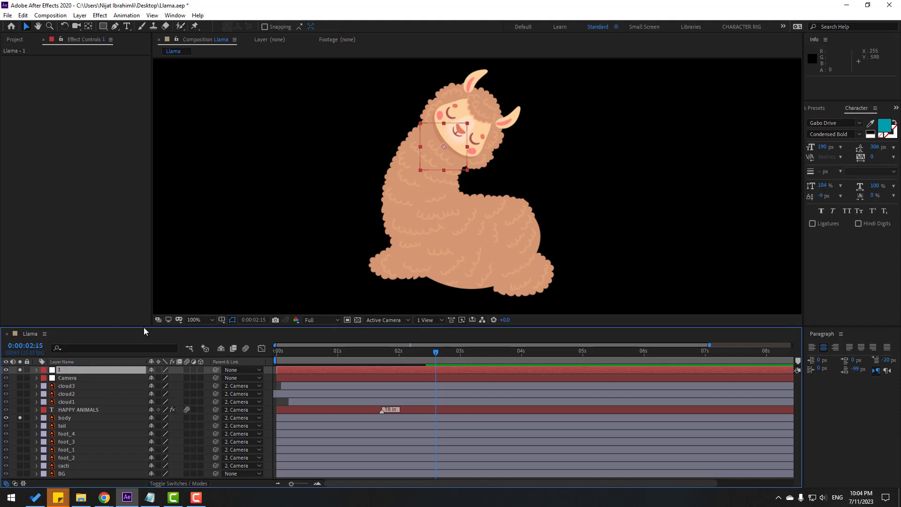
# Duplicate null 1 twice, placing null 2 over the llama's lower chest and null 3 over its hindquarters
pyautogui.hotkey('ctrl', 'd')
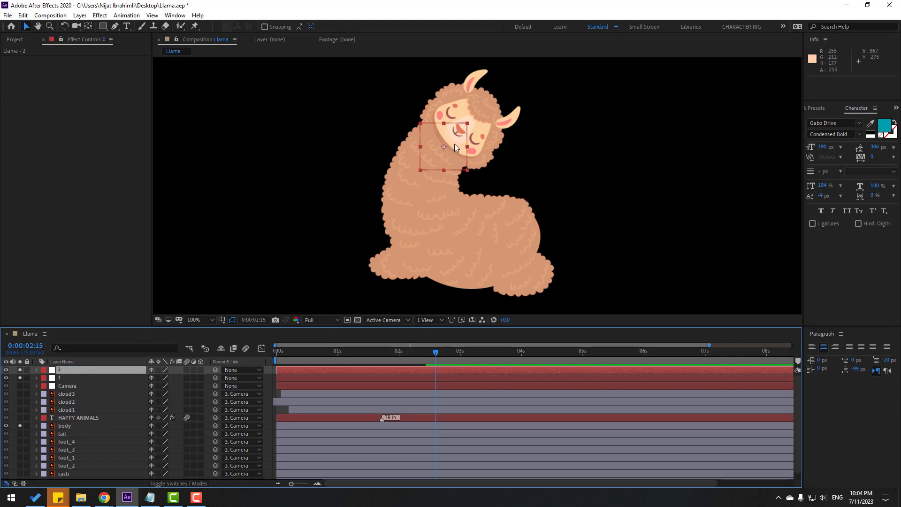
pyautogui.moveTo(455, 146); pyautogui.dragTo(429, 237)
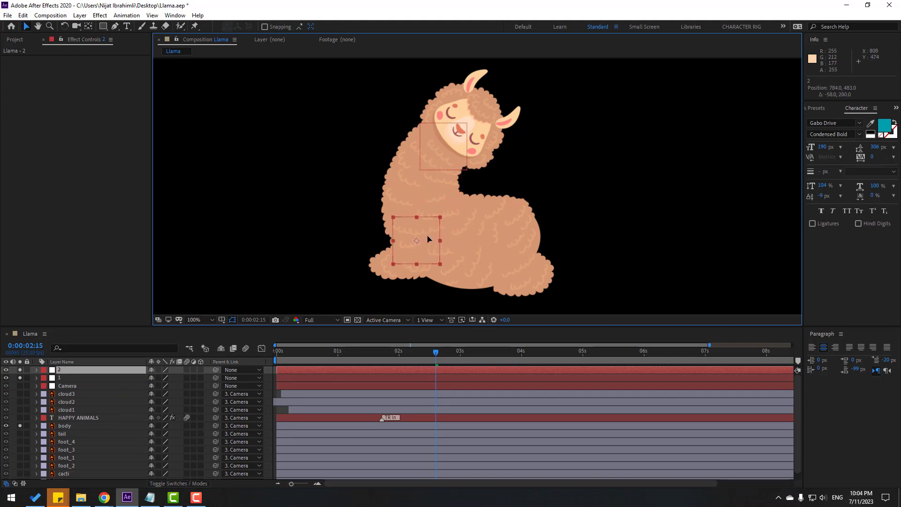
pyautogui.click(67, 373)
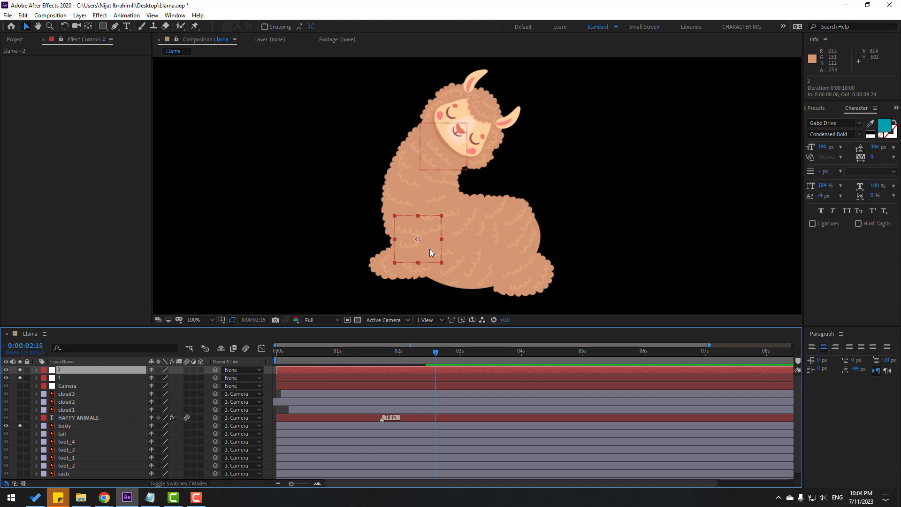
pyautogui.hotkey('ctrl', 'd')
pyautogui.moveTo(429, 249); pyautogui.dragTo(527, 253)
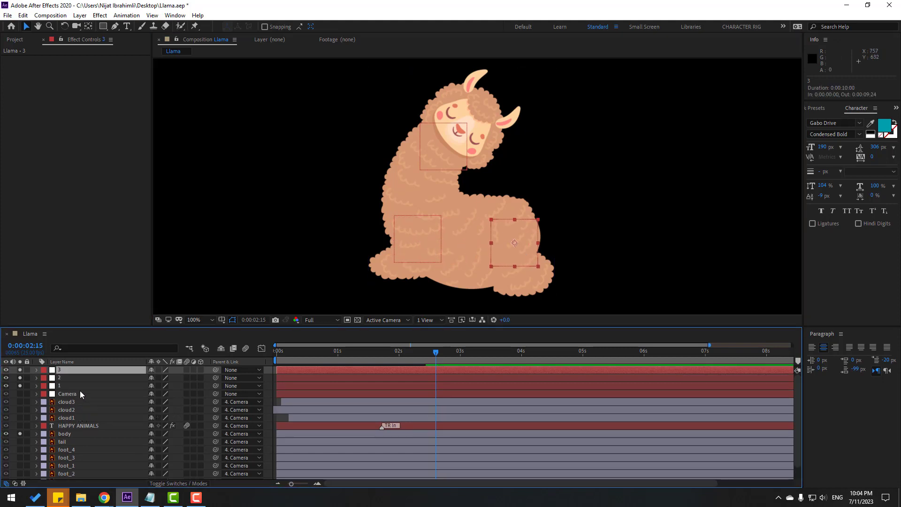
# Add three Puppet Position pins to the body layer at the centers of nulls 1, 2 and 3, in that order
pyautogui.click(63, 434)
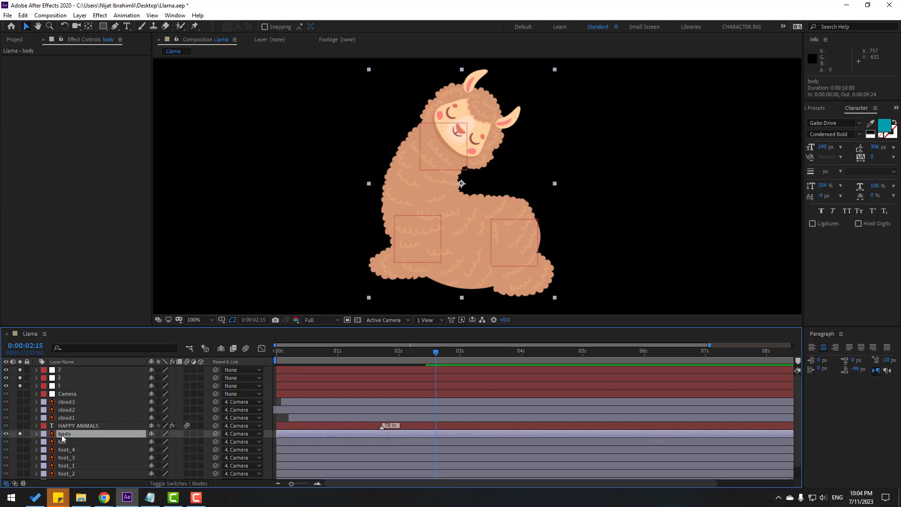
pyautogui.click(194, 27)
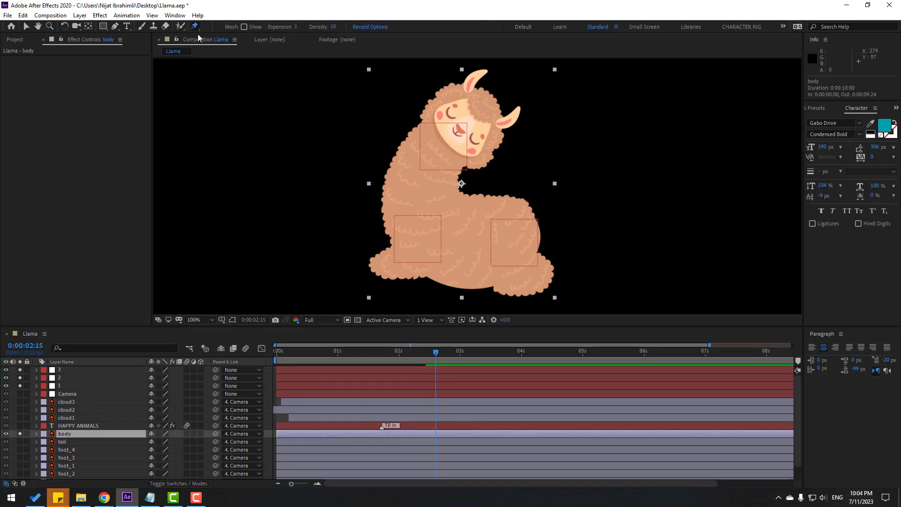
pyautogui.click(443, 144)
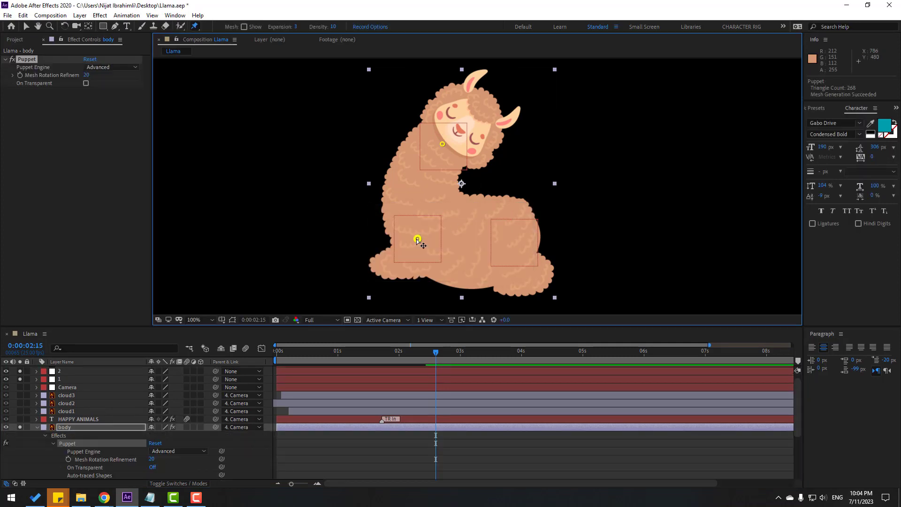
pyautogui.click(513, 243)
pyautogui.click(27, 28)
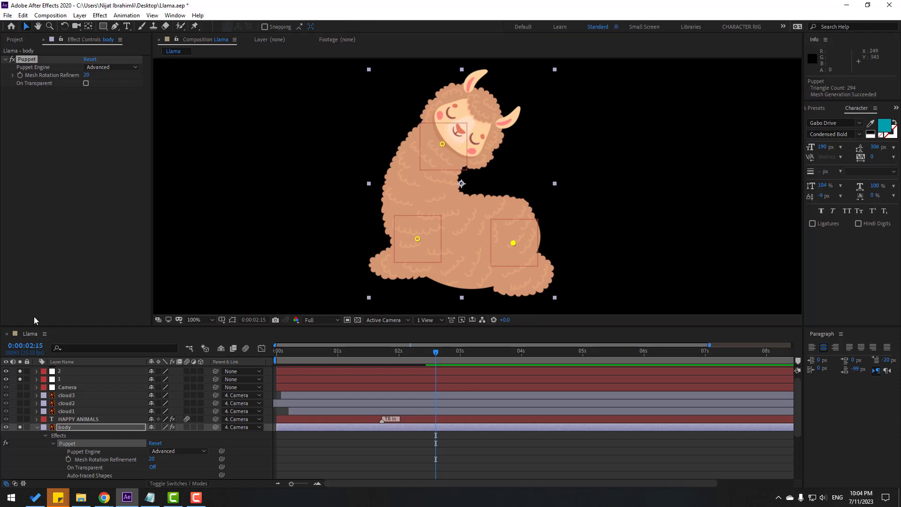
# Enlarge the timeline area, reveal the Position properties of the body's three puppet pins, and select Puppet Pin 1
pyautogui.moveTo(139, 325); pyautogui.dragTo(150, 244)
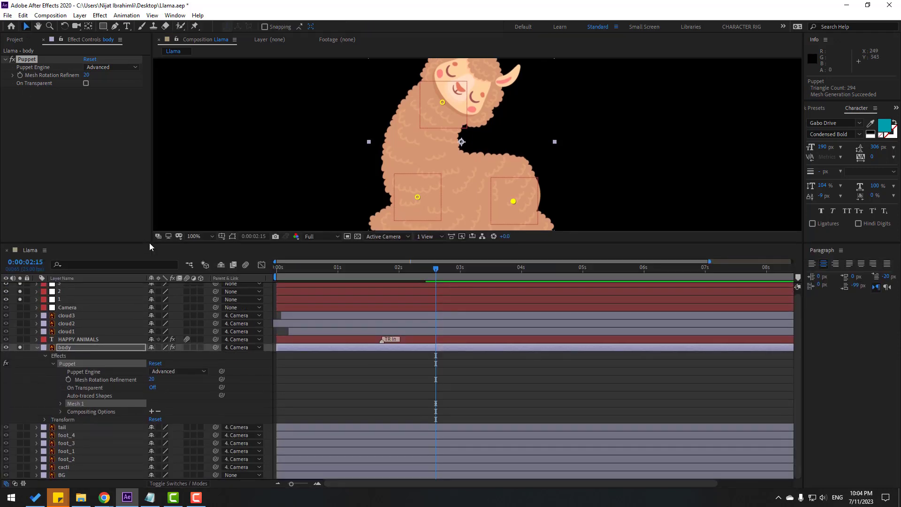
pyautogui.click(60, 404)
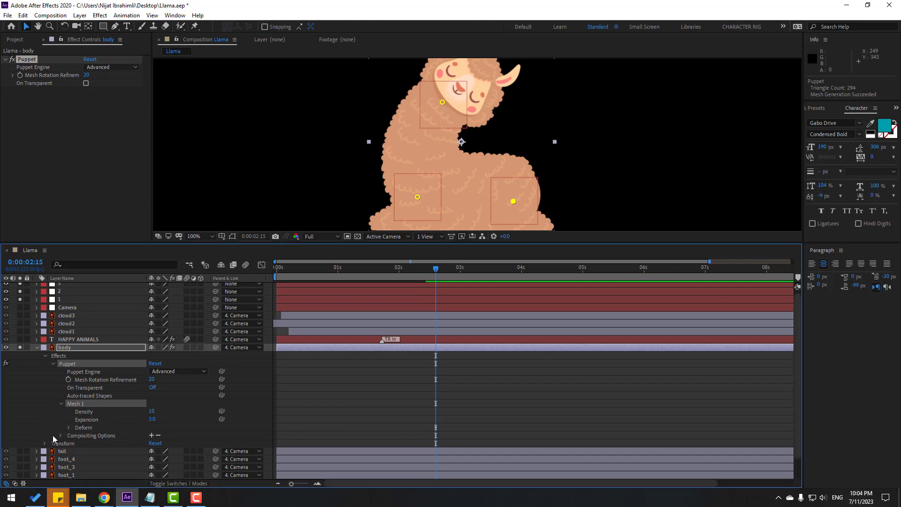
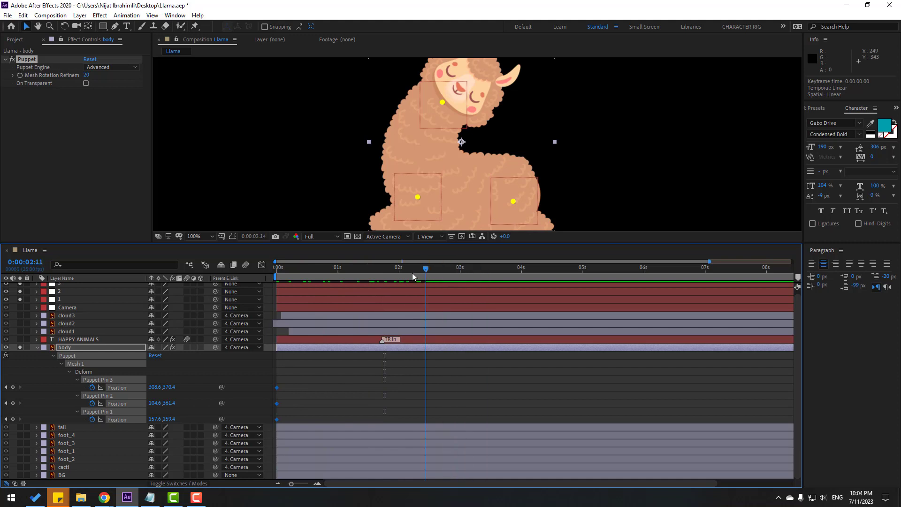
pyautogui.click(61, 395)
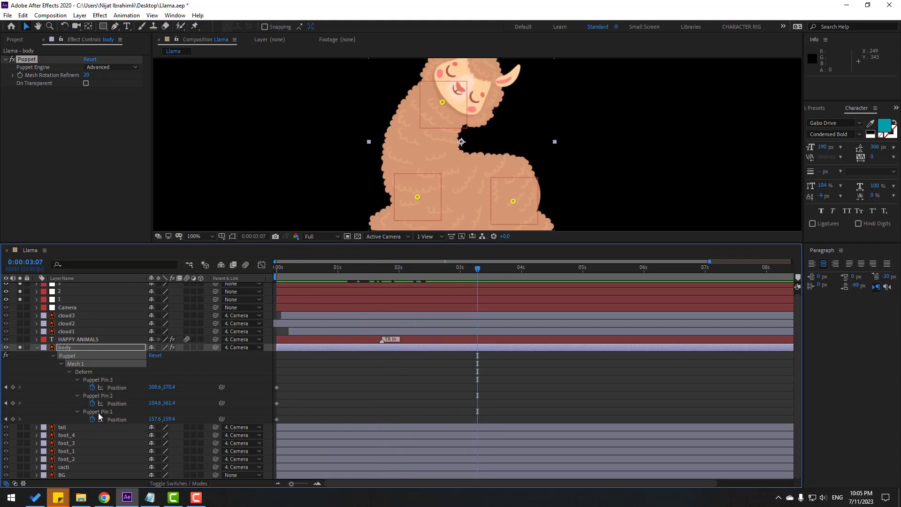
pyautogui.click(99, 413)
pyautogui.click(444, 103)
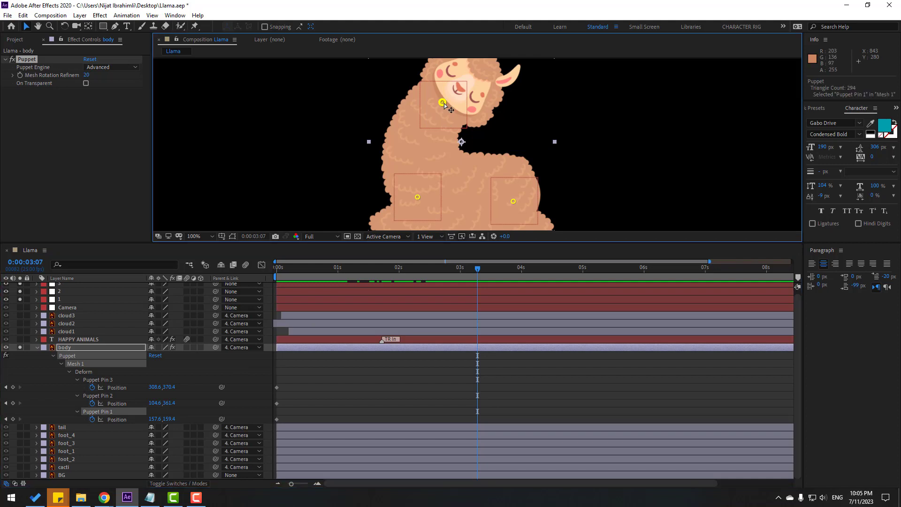
# Switch to the Puppet to Null Object note in Notepad and copy its entire three-line expression
pyautogui.click(149, 497)
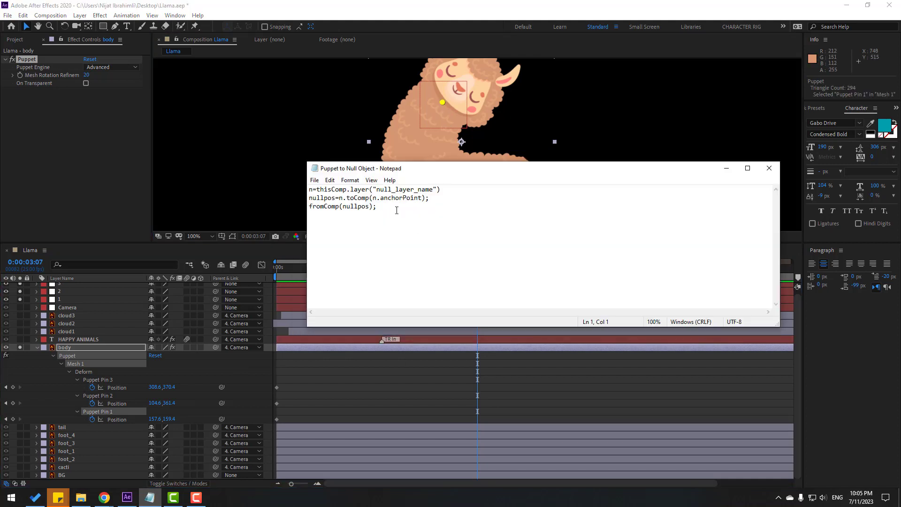
pyautogui.moveTo(377, 207); pyautogui.dragTo(309, 189)
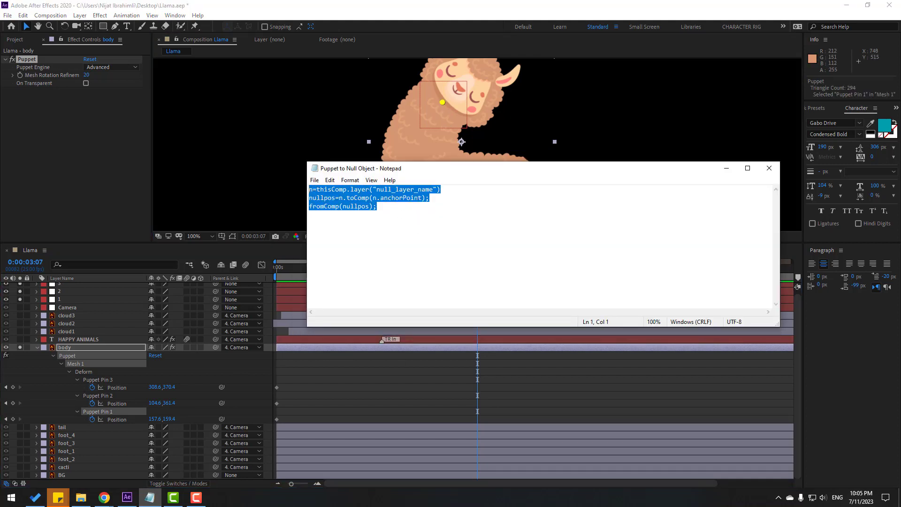
pyautogui.rightClick(348, 202)
pyautogui.click(370, 225)
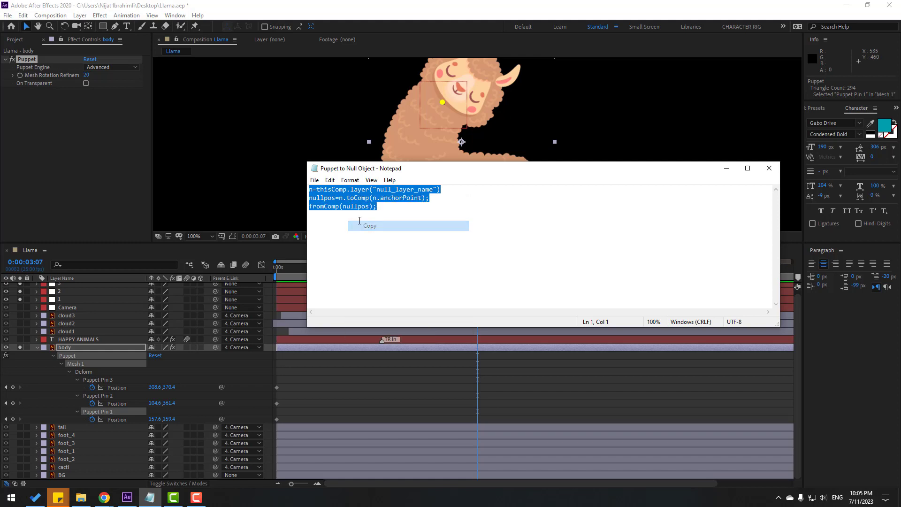
# Back in After Effects, apply the copied expression to Puppet Pin 1's Position, replacing null_layer_name with 1
pyautogui.click(249, 250)
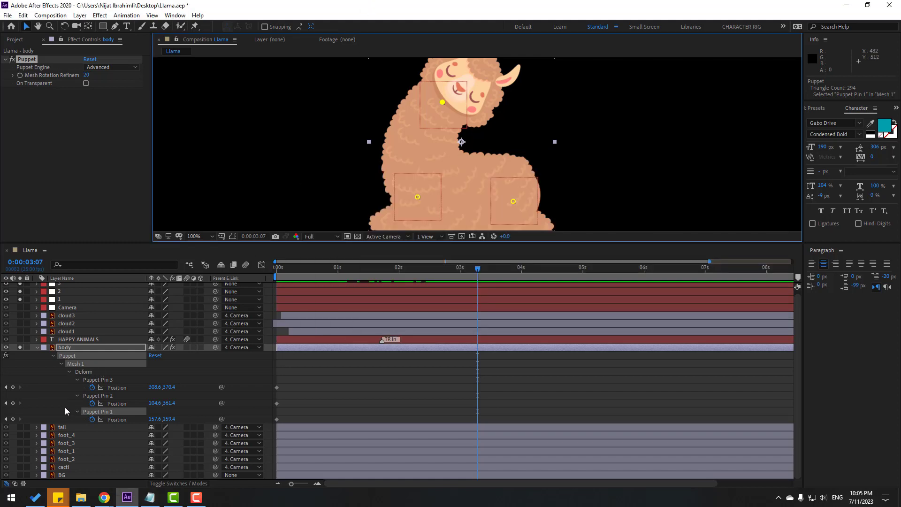
pyautogui.click(94, 425)
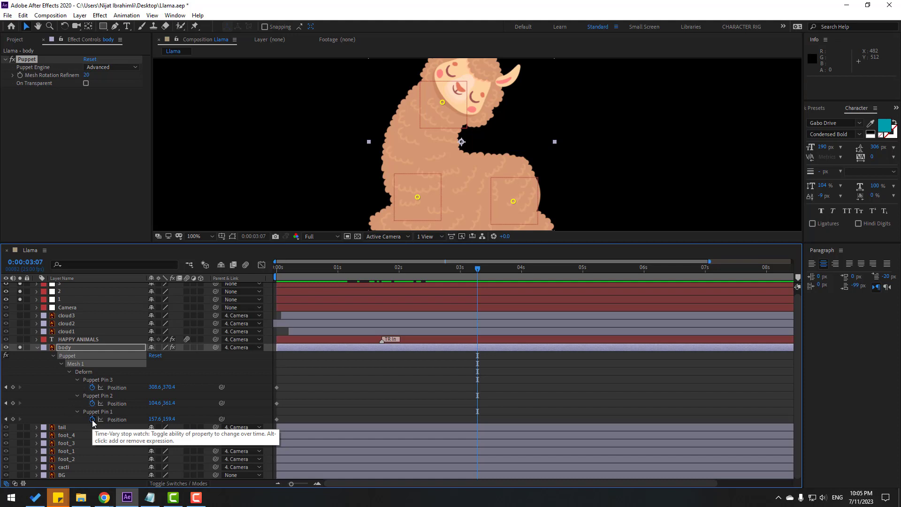
pyautogui.keyDown('alt'); pyautogui.click(92, 419); pyautogui.keyUp('alt')
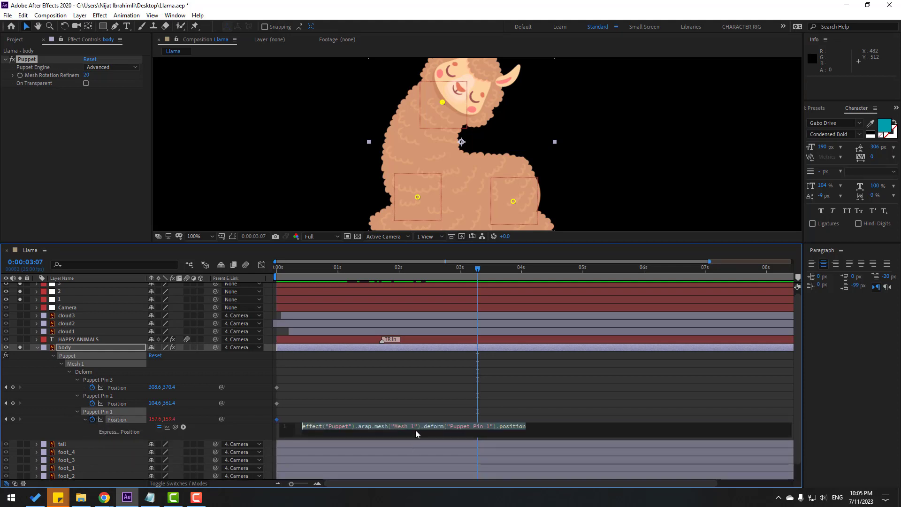
pyautogui.hotkey('ctrl', 'v')
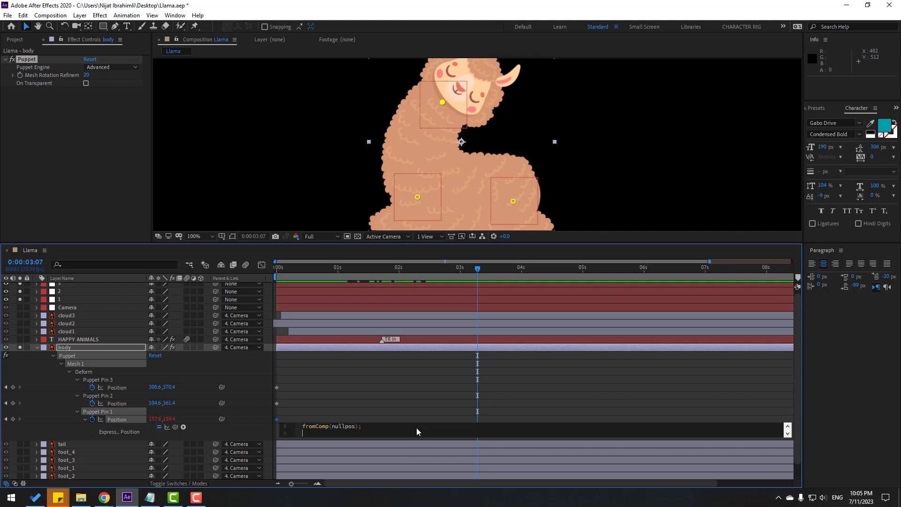
pyautogui.click(788, 427)
pyautogui.click(788, 427)
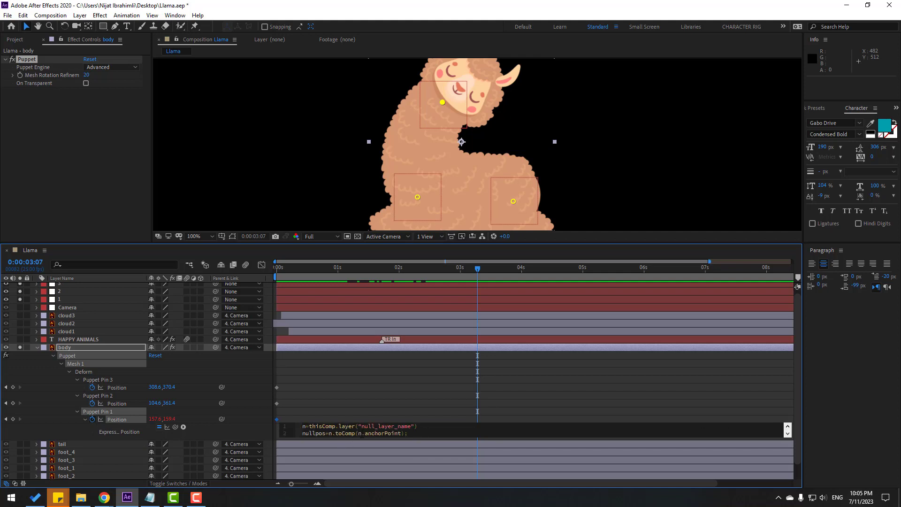
pyautogui.moveTo(360, 426); pyautogui.dragTo(401, 427)
pyautogui.write('1')
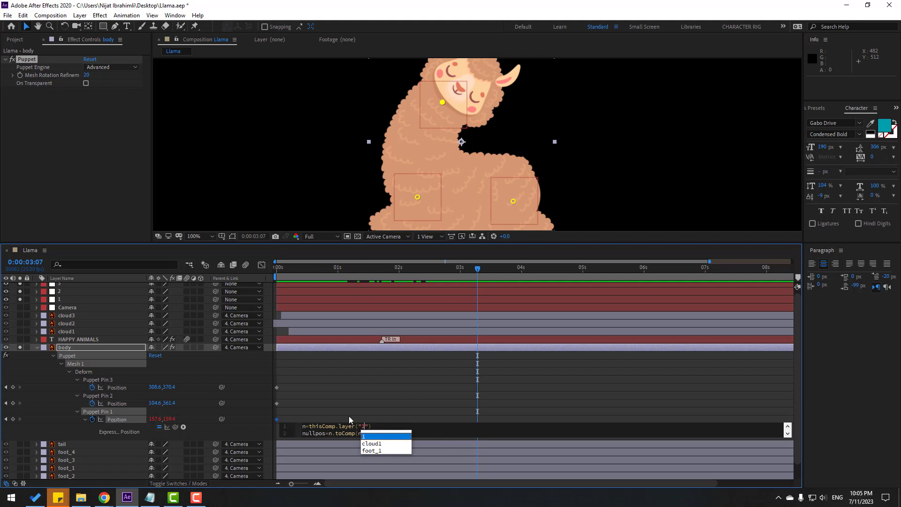
pyautogui.click(294, 418)
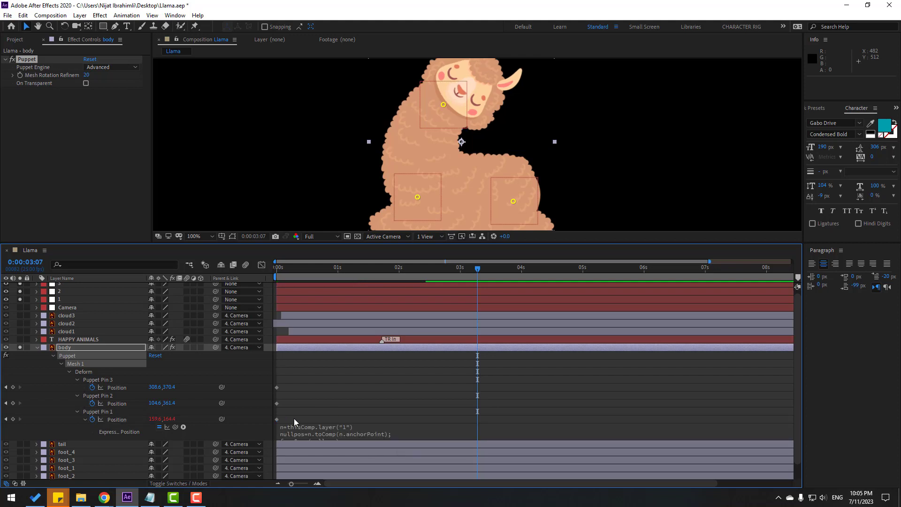
# Test the head's link by moving null 1 slightly, and undo the move
pyautogui.click(59, 300)
pyautogui.moveTo(444, 109)
pyautogui.mouseDown()
pyautogui.moveTo(413, 117)
pyautogui.moveTo(444, 94)
pyautogui.moveTo(436, 123)
pyautogui.mouseUp()
pyautogui.hotkey('ctrl', 'z')
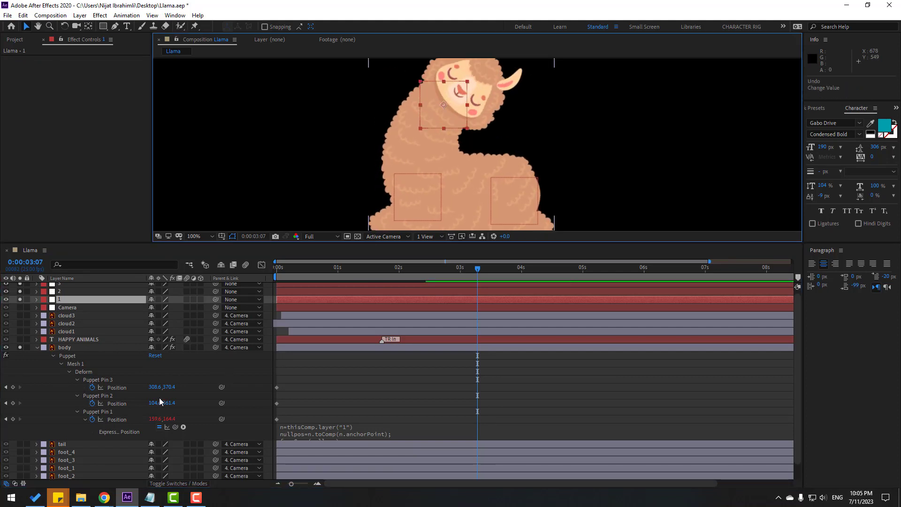
# Apply the copied expression to Puppet Pin 2's Position, replacing null_layer_name with 2
pyautogui.keyDown('alt'); pyautogui.click(93, 403); pyautogui.keyUp('alt')
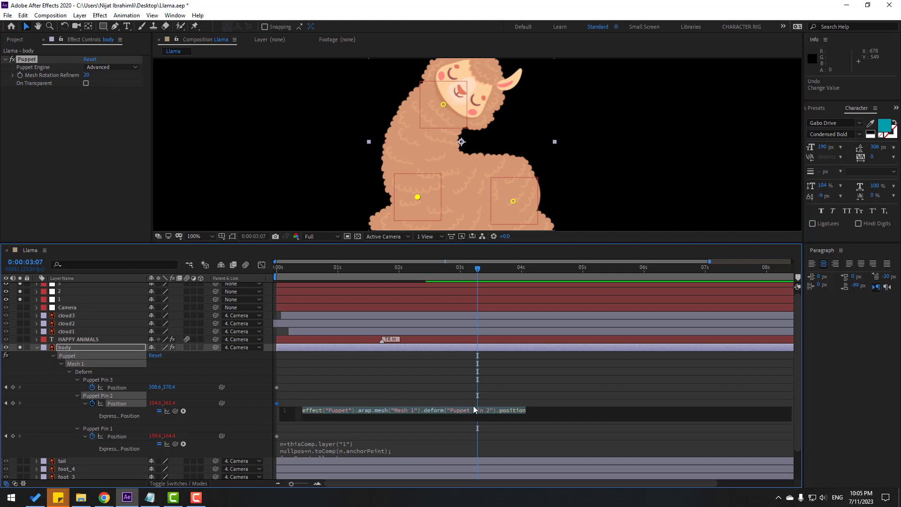
pyautogui.hotkey('ctrl', 'v')
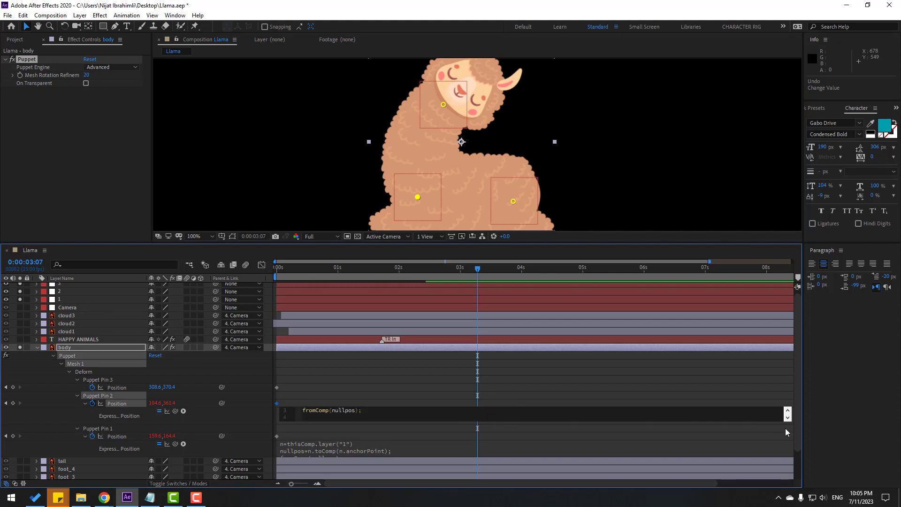
pyautogui.click(787, 411)
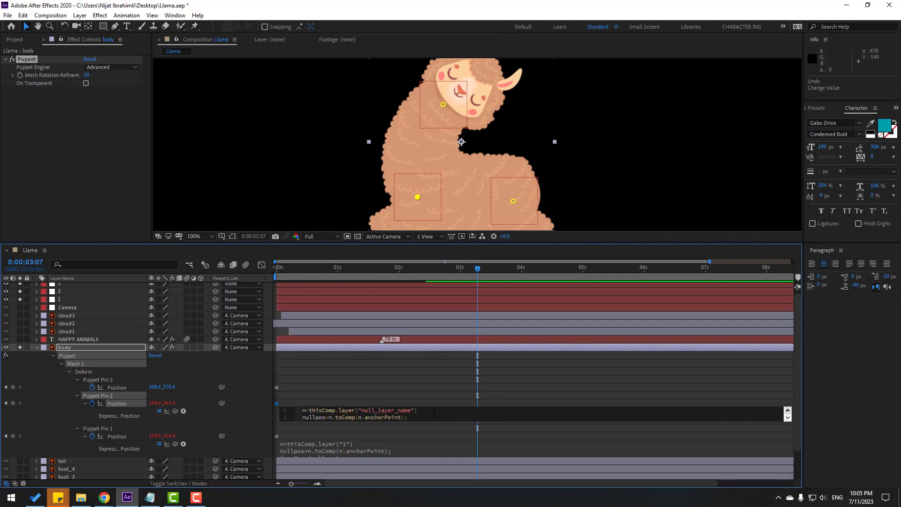
pyautogui.moveTo(363, 410); pyautogui.dragTo(411, 411)
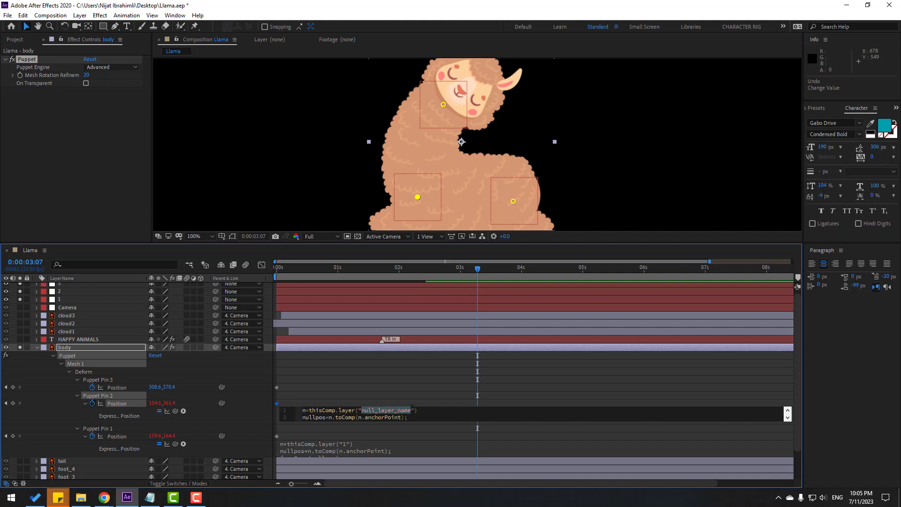
pyautogui.write('2')
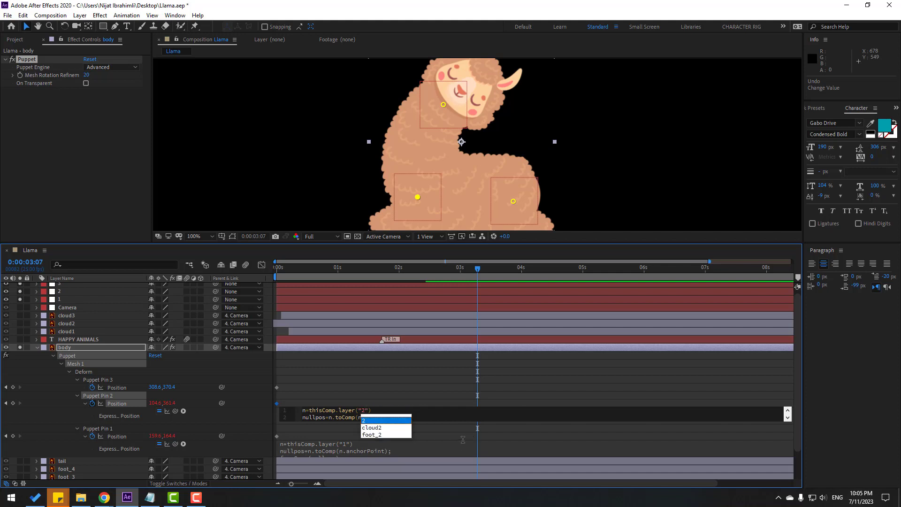
pyautogui.click(437, 406)
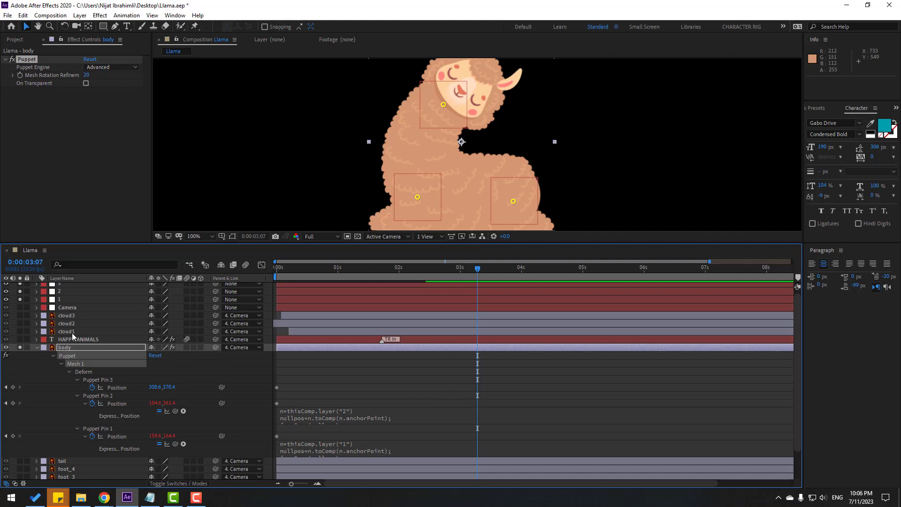
# Test the lower chest's link by moving null 2 slightly, and undo the move
pyautogui.click(59, 293)
pyautogui.moveTo(430, 185)
pyautogui.mouseDown()
pyautogui.moveTo(408, 174)
pyautogui.moveTo(427, 180)
pyautogui.mouseUp()
pyautogui.hotkey('ctrl', 'z')
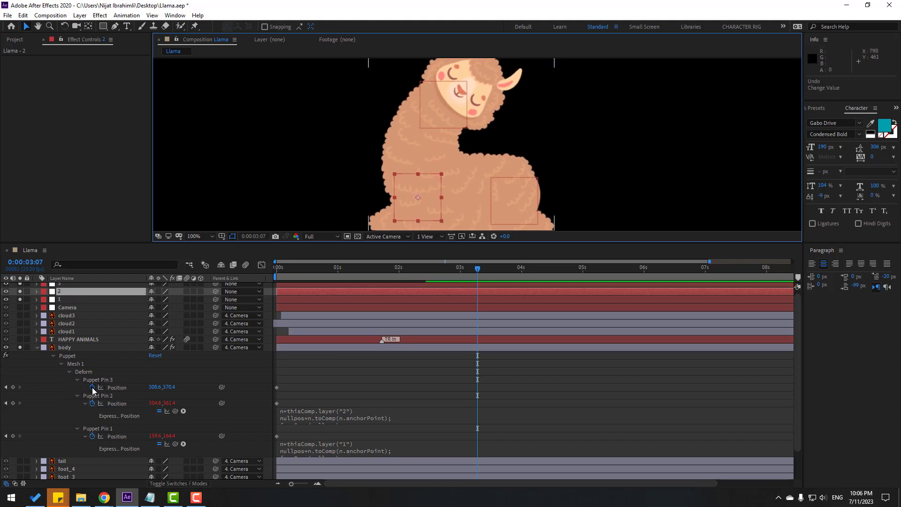
# Apply the copied expression to Puppet Pin 3's Position, replacing null_layer_name with 3, and collapse the body layer
pyautogui.keyDown('alt'); pyautogui.click(93, 390); pyautogui.keyUp('alt')
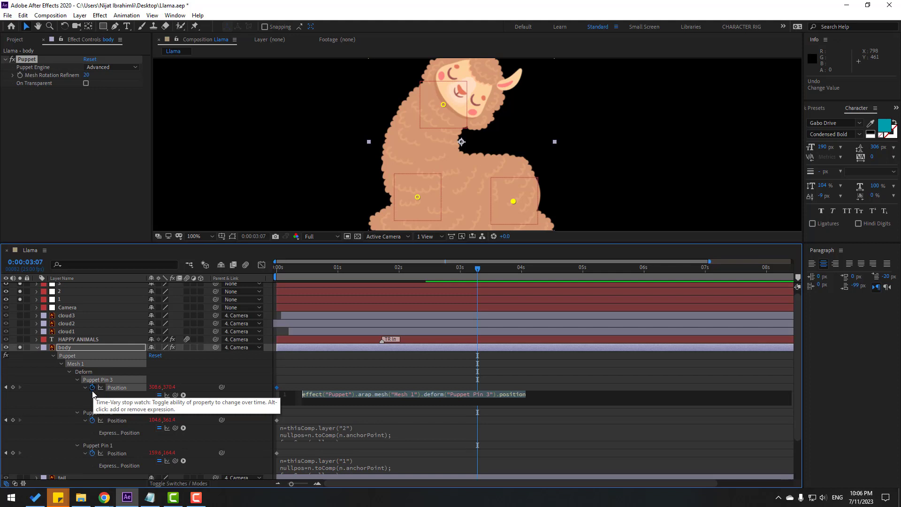
pyautogui.hotkey('ctrl', 'v')
pyautogui.scroll(2, 784, 396)
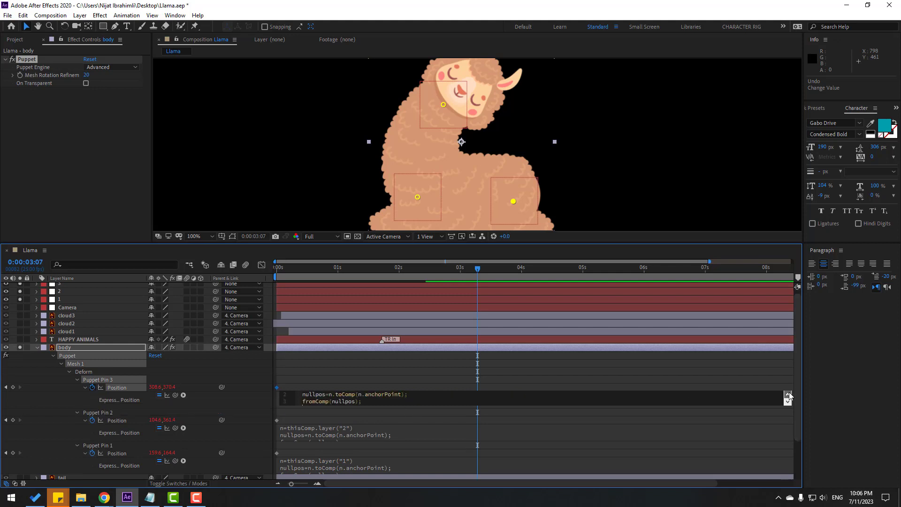
pyautogui.moveTo(361, 395); pyautogui.dragTo(411, 394)
pyautogui.write('3')
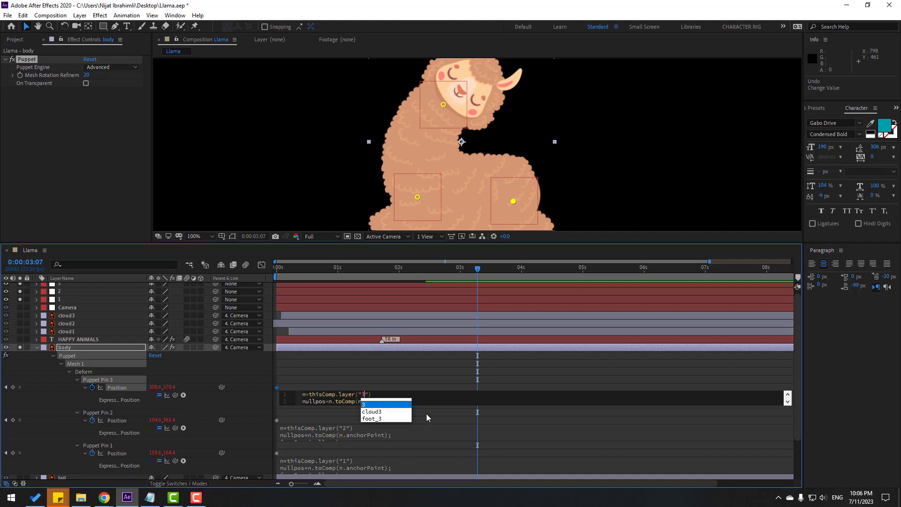
pyautogui.click(425, 388)
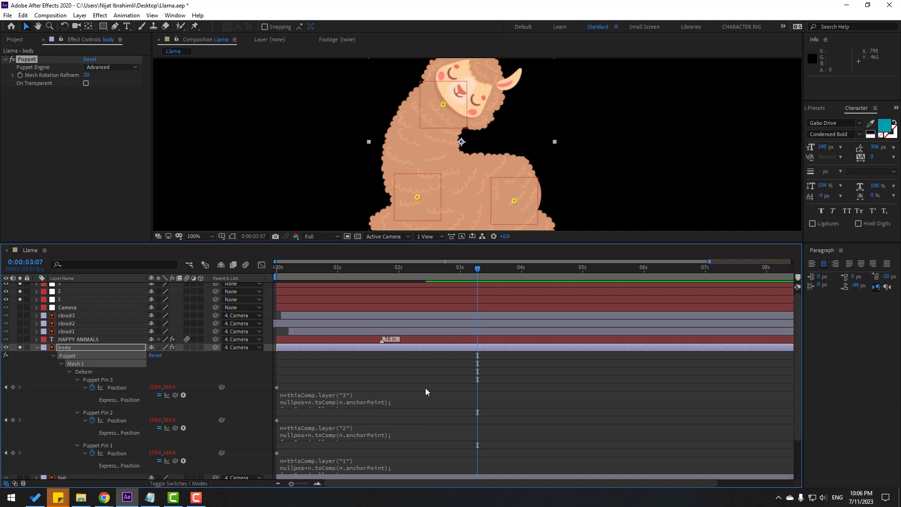
pyautogui.click(37, 348)
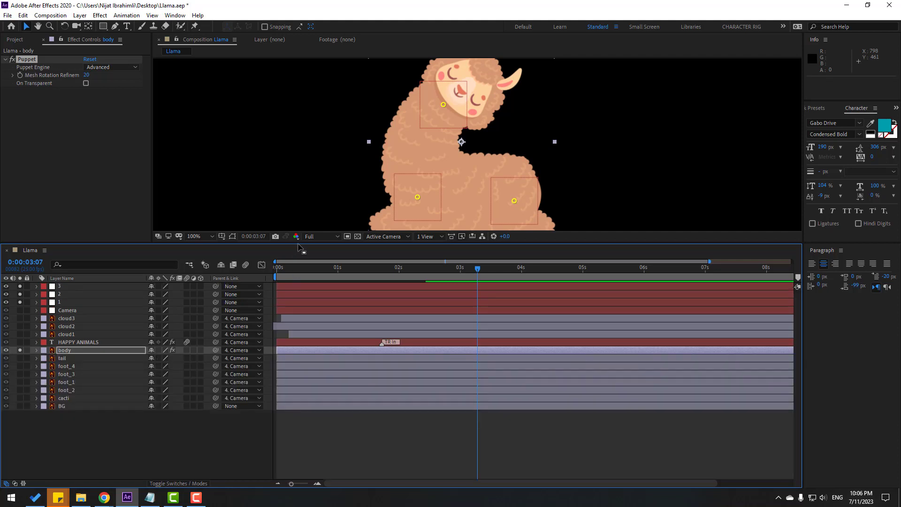
# Test the body's links by moving nulls 1, 2 and 3 slightly one at a time, undoing each move
pyautogui.moveTo(298, 251); pyautogui.dragTo(288, 331)
pyautogui.click(230, 246)
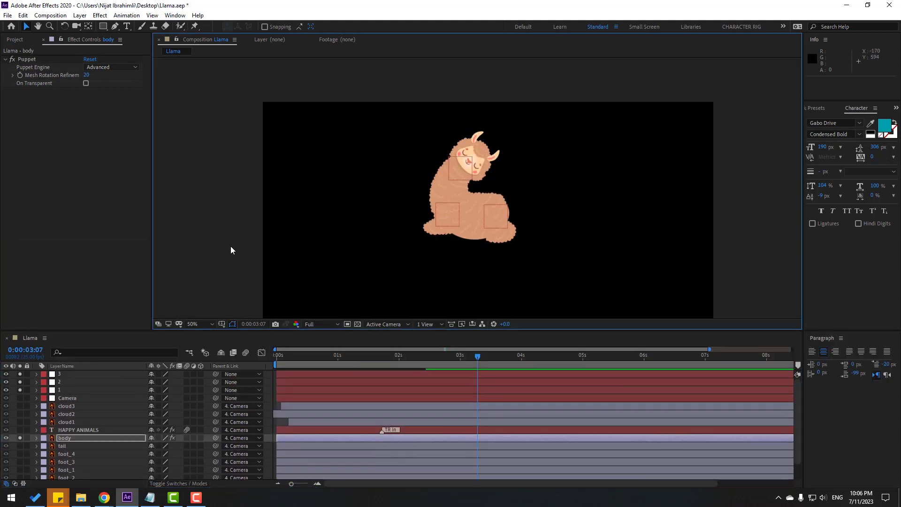
pyautogui.click(465, 178)
pyautogui.moveTo(466, 173)
pyautogui.mouseDown()
pyautogui.moveTo(462, 163)
pyautogui.moveTo(473, 155)
pyautogui.moveTo(473, 170)
pyautogui.mouseUp()
pyautogui.hotkey('ctrl', 'z')
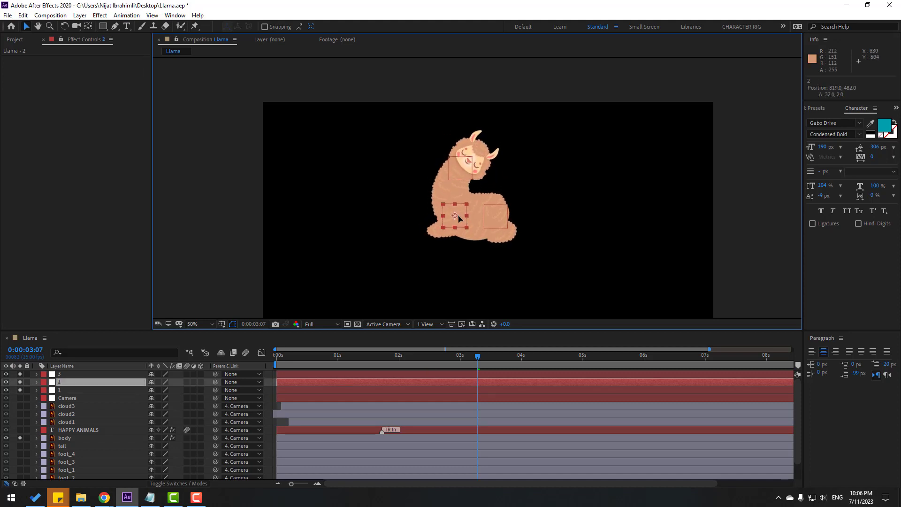
pyautogui.moveTo(489, 220)
pyautogui.mouseDown()
pyautogui.moveTo(501, 212)
pyautogui.moveTo(493, 221)
pyautogui.mouseUp()
pyautogui.hotkey('ctrl', 'z')
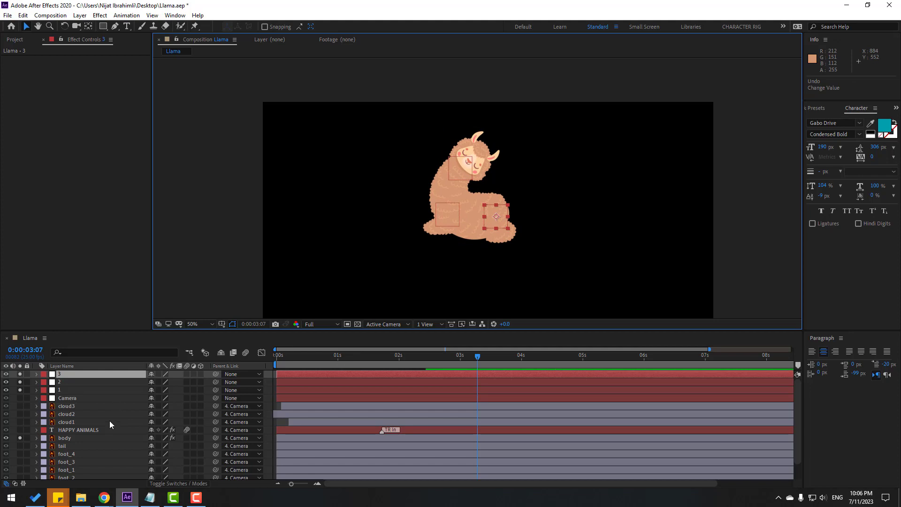
# Turn off solo for the body layer and nulls 1, 2 and 3 so the whole scene shows
pyautogui.click(20, 438)
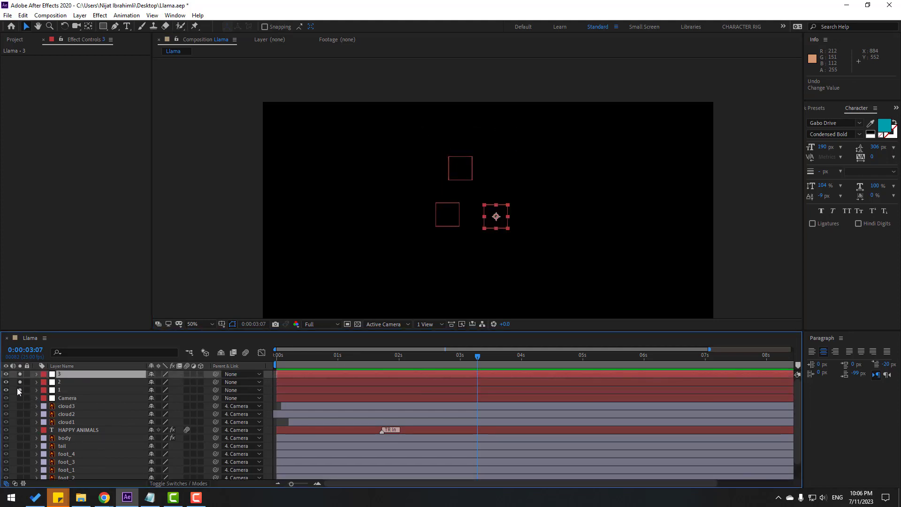
pyautogui.click(19, 381)
pyautogui.click(20, 374)
pyautogui.moveTo(474, 356)
pyautogui.mouseDown()
pyautogui.moveTo(390, 354)
pyautogui.moveTo(477, 356)
pyautogui.mouseUp()
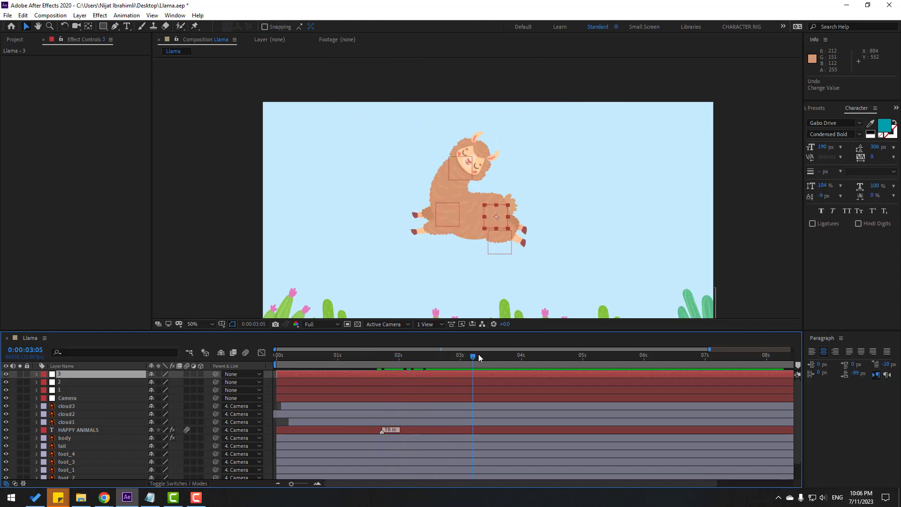
# Parent nulls 1, 2 and 3 to the Camera null and scrub the timeline to check the camera link
pyautogui.click(66, 391)
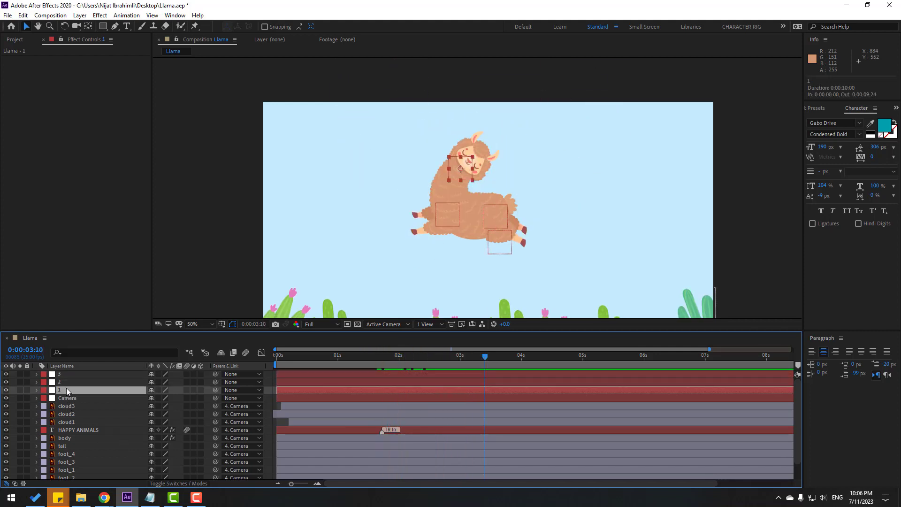
pyautogui.keyDown('ctrl'); pyautogui.click(65, 381); pyautogui.keyUp('ctrl')
pyautogui.keyDown('ctrl'); pyautogui.click(66, 375); pyautogui.keyUp('ctrl')
pyautogui.moveTo(215, 374); pyautogui.dragTo(69, 398)
pyautogui.moveTo(471, 355); pyautogui.dragTo(497, 355)
# Test the body deformation by moving the nulls in the full scene, and undo the moves
pyautogui.click(734, 193)
pyautogui.moveTo(465, 170); pyautogui.dragTo(497, 214)
pyautogui.hotkey('ctrl', 'z')
pyautogui.hotkey('ctrl', 'z')
pyautogui.hotkey('ctrl', 'z')
# Parent the front leg layers foot_1 and foot_2 to null 2
pyautogui.scroll(2, 367, 295)
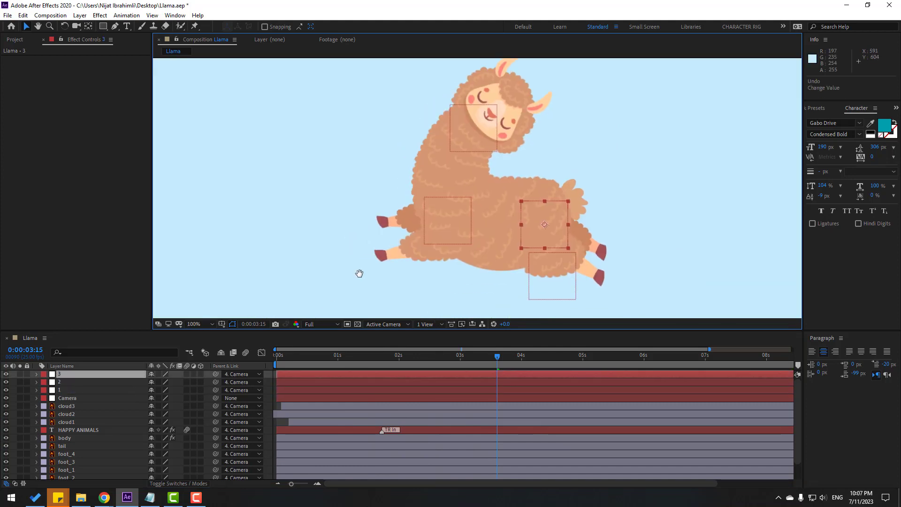
pyautogui.click(394, 247)
pyautogui.keyDown('ctrl'); pyautogui.click(71, 478); pyautogui.keyUp('ctrl')
pyautogui.scroll(-1, 80, 446)
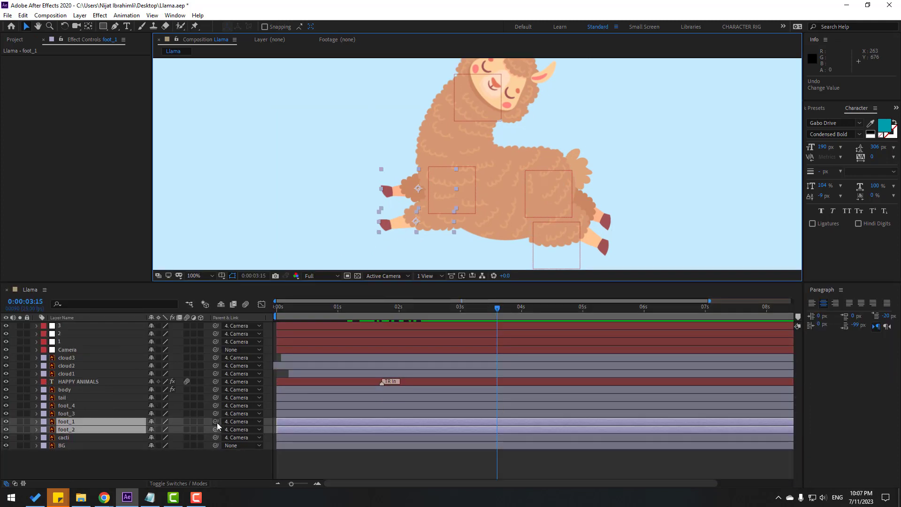
pyautogui.moveTo(216, 422); pyautogui.dragTo(62, 334)
# Test the front legs' link by moving null 2, and undo the move
pyautogui.click(59, 334)
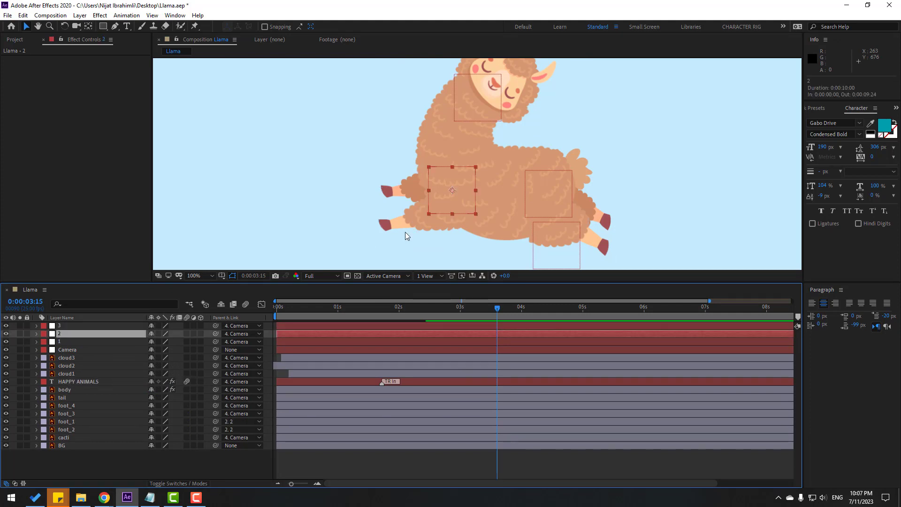
pyautogui.moveTo(454, 201); pyautogui.dragTo(415, 215)
pyautogui.hotkey('ctrl', 'z')
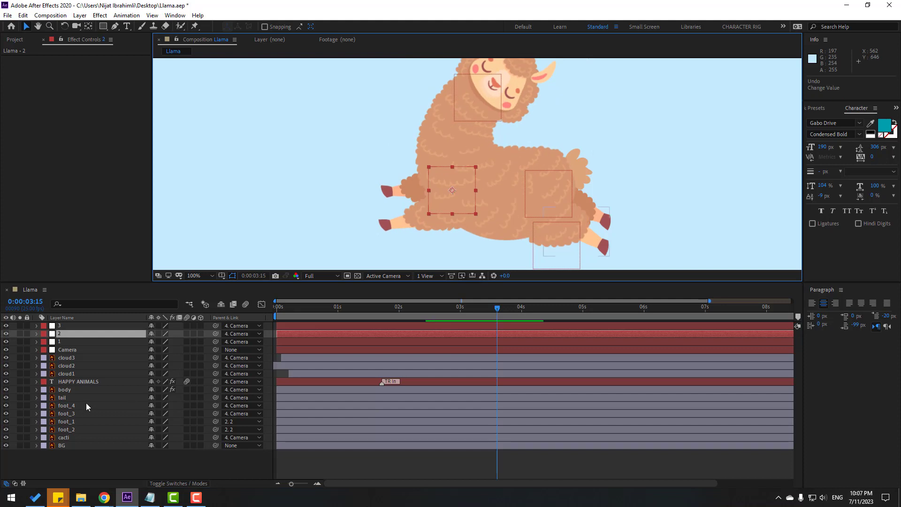
# Parent the back leg layers foot_3 and foot_4 to null 3
pyautogui.click(67, 413)
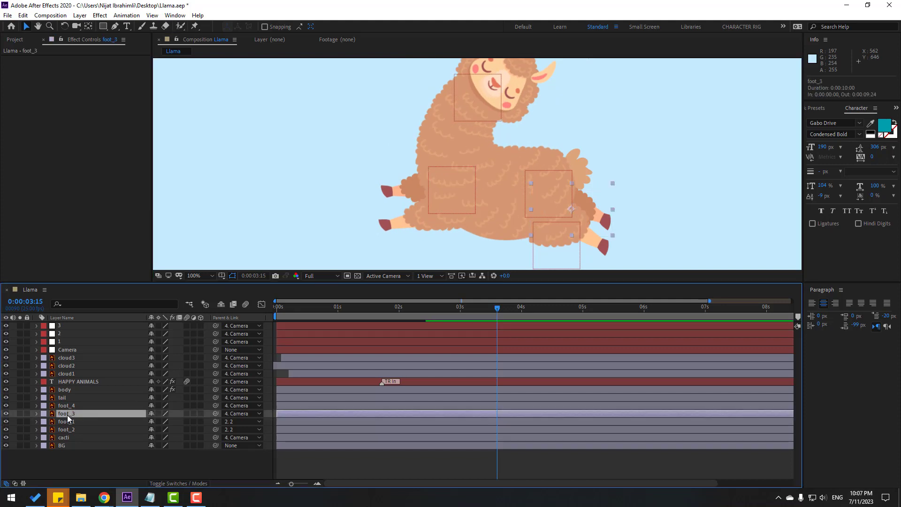
pyautogui.keyDown('ctrl'); pyautogui.click(69, 406); pyautogui.keyUp('ctrl')
pyautogui.moveTo(216, 406); pyautogui.dragTo(66, 326)
pyautogui.click(117, 469)
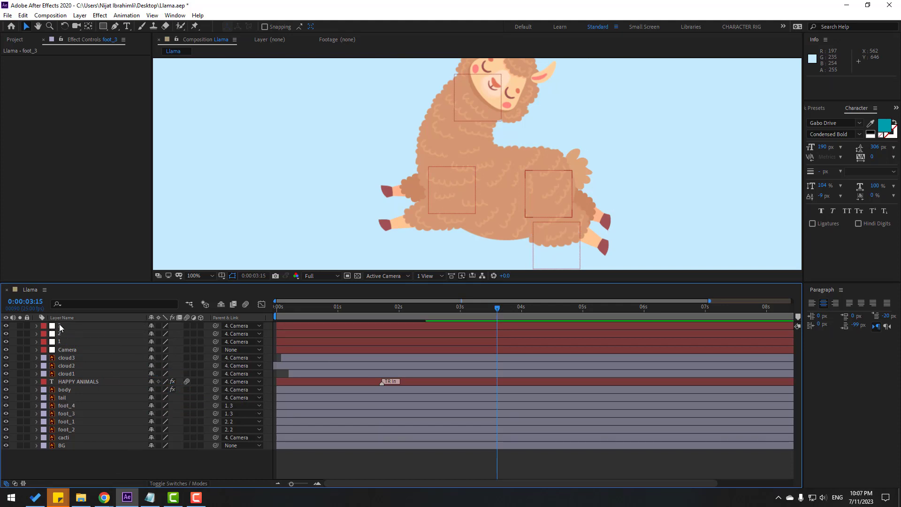
# Test the back legs' link by moving null 3, and undo the move
pyautogui.click(61, 326)
pyautogui.moveTo(550, 203); pyautogui.dragTo(518, 190)
pyautogui.hotkey('ctrl', 'z')
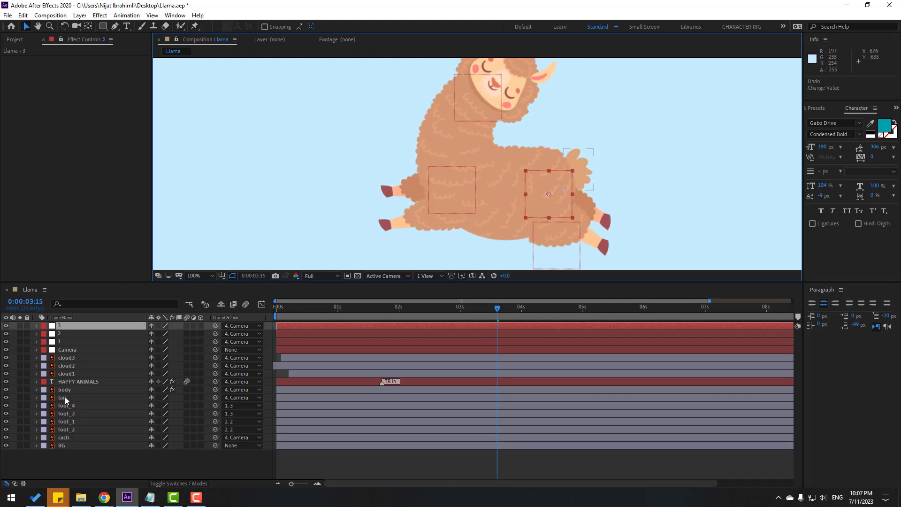
# Parent the tail layer to null 3 and test the link by moving null 3 slightly
pyautogui.click(65, 397)
pyautogui.moveTo(215, 398); pyautogui.dragTo(71, 326)
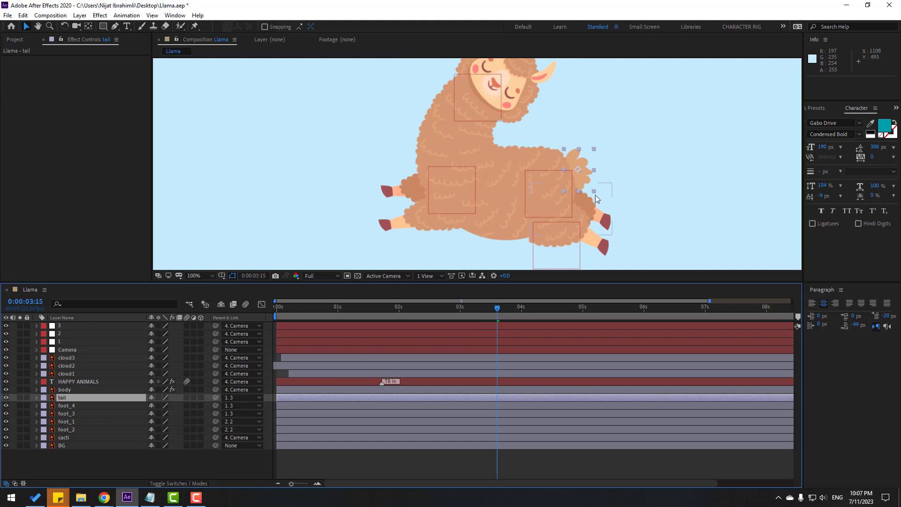
pyautogui.click(63, 327)
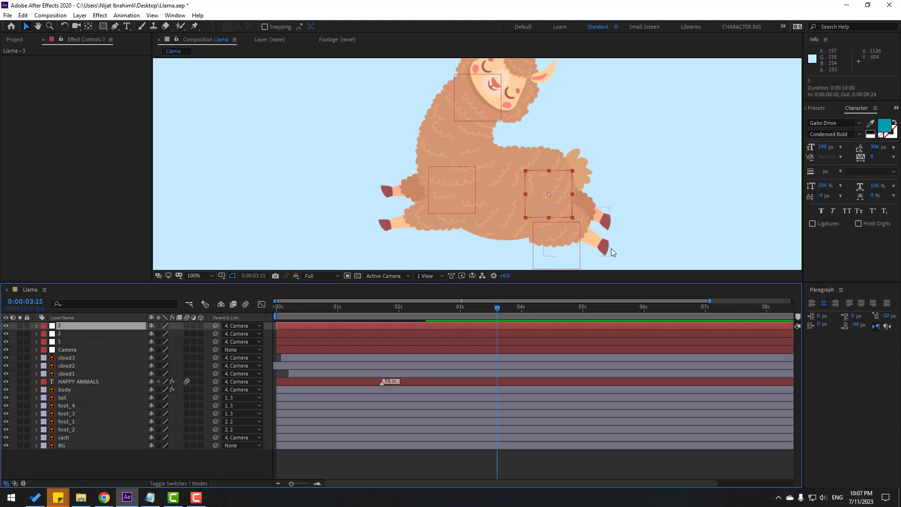
pyautogui.moveTo(541, 204)
pyautogui.mouseDown()
pyautogui.moveTo(543, 194)
pyautogui.moveTo(549, 212)
pyautogui.moveTo(527, 205)
pyautogui.mouseUp()
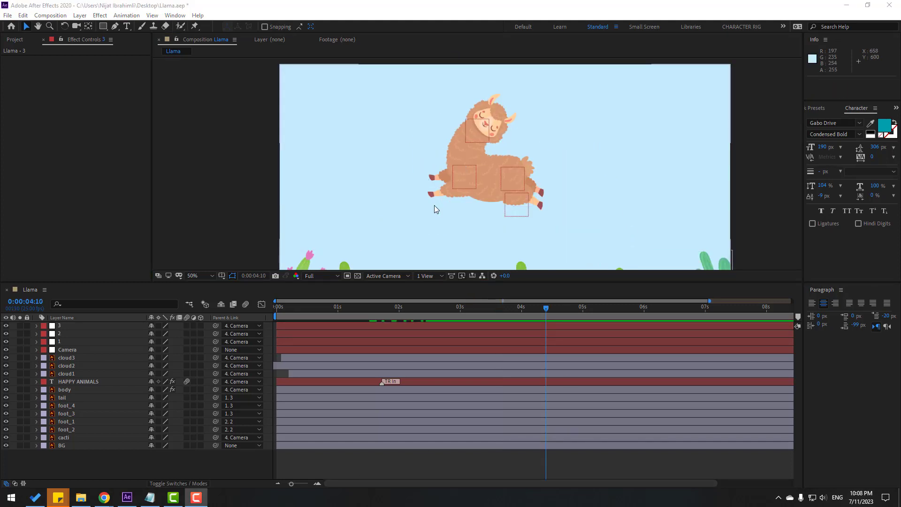
# Create a new null object and move it to the middle of the llama's body, at about 892, 420
pyautogui.rightClick(71, 461)
pyautogui.moveTo(147, 361)
pyautogui.click(234, 413)
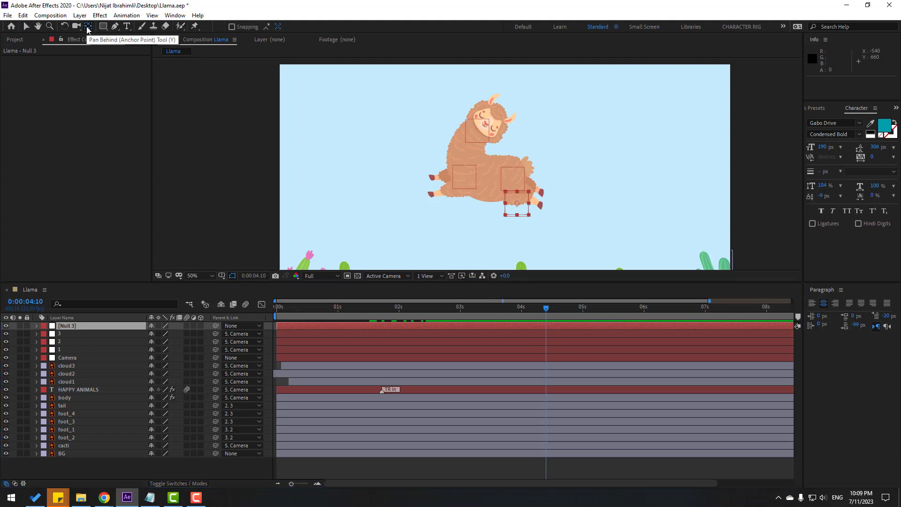
pyautogui.click(26, 30)
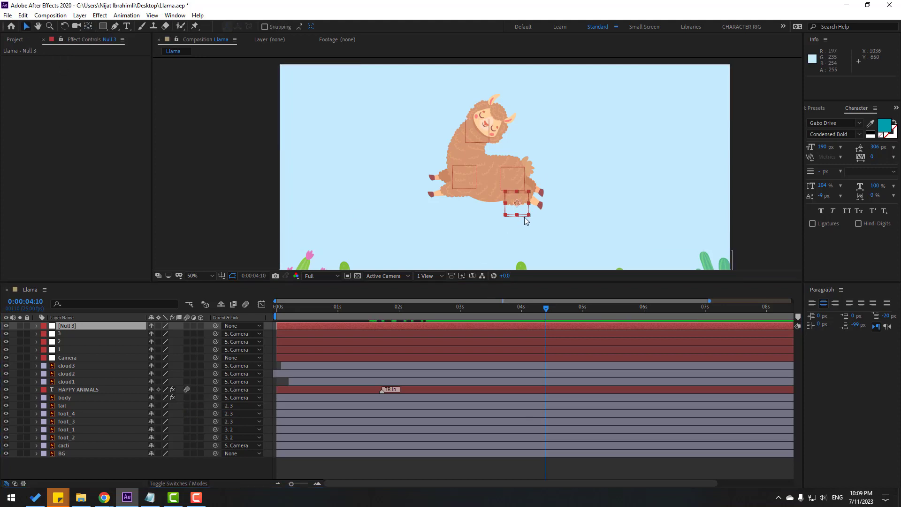
pyautogui.moveTo(523, 212); pyautogui.dragTo(495, 172)
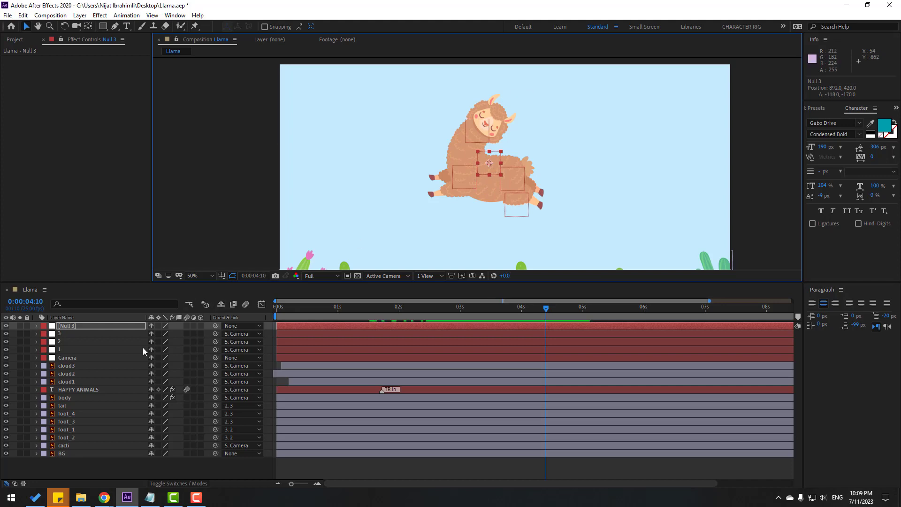
# Rename the new null layer as BODY_MOVE
pyautogui.click(68, 333)
pyautogui.click(69, 328)
pyautogui.press('Return')
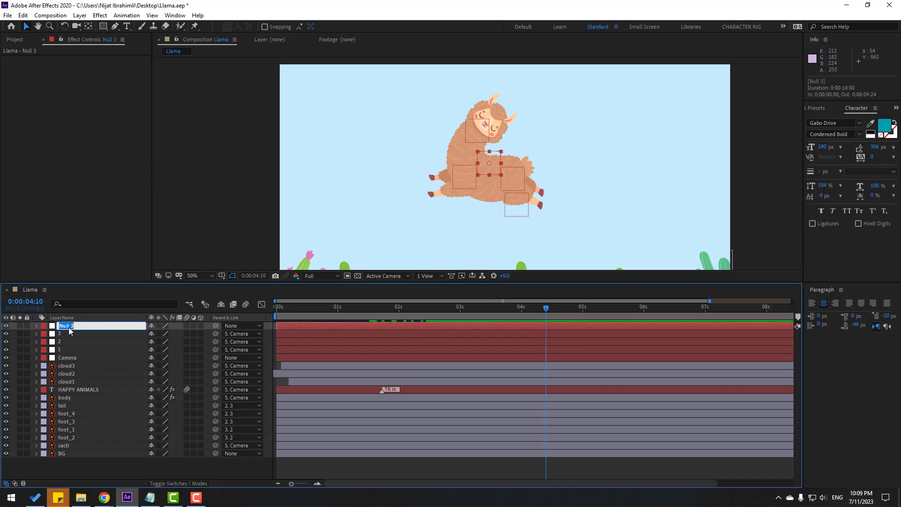
pyautogui.write('BODY_MOVE')
pyautogui.press('Return')
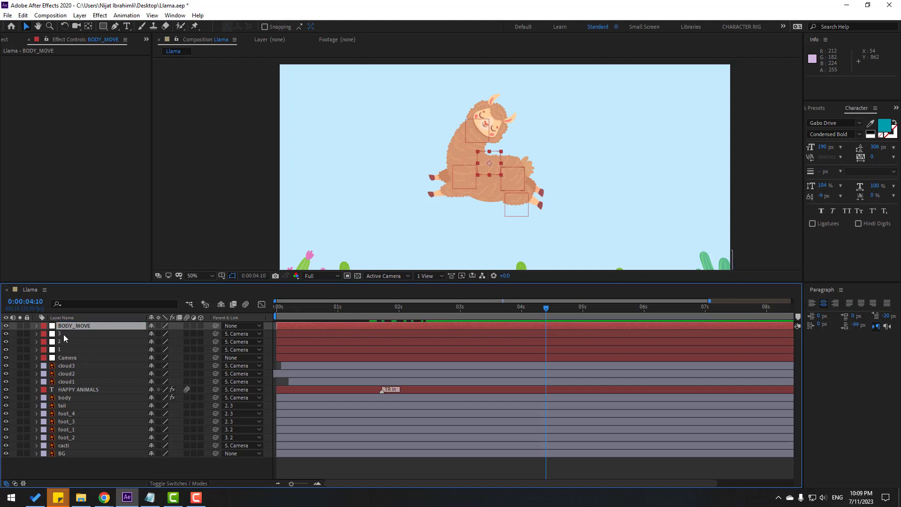
# Parent nulls 1, 2, 3 and the body layer to BODY_MOVE, and parent BODY_MOVE to the Camera null
pyautogui.click(64, 334)
pyautogui.keyDown('ctrl'); pyautogui.click(66, 342); pyautogui.keyUp('ctrl')
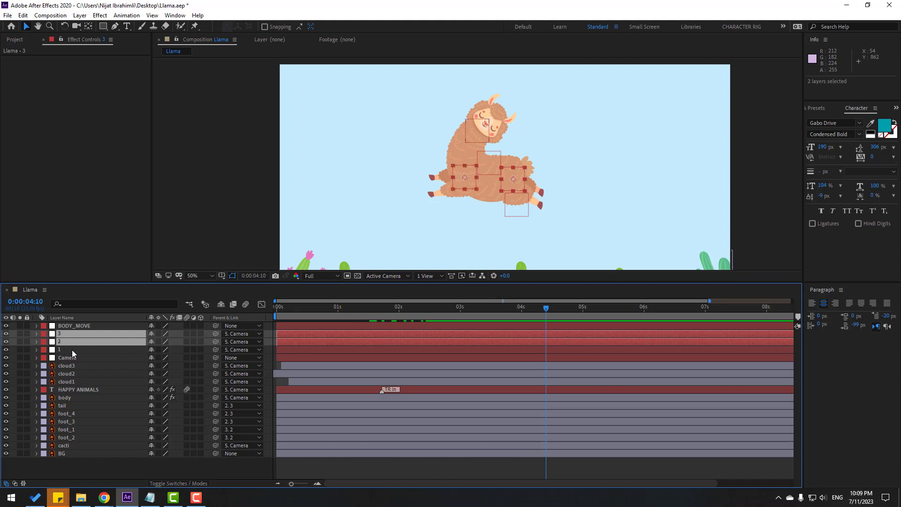
pyautogui.keyDown('ctrl'); pyautogui.click(71, 350); pyautogui.keyUp('ctrl')
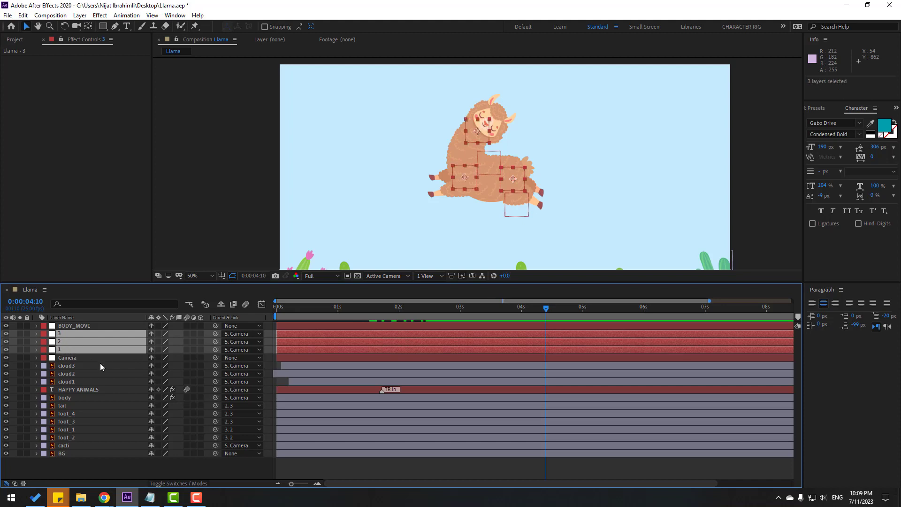
pyautogui.keyDown('ctrl'); pyautogui.click(68, 399); pyautogui.keyUp('ctrl')
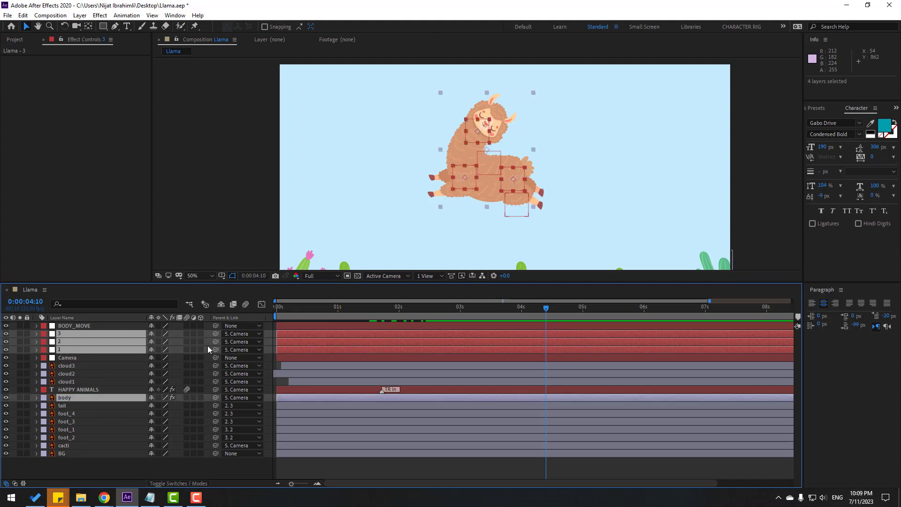
pyautogui.moveTo(214, 335); pyautogui.dragTo(65, 326)
pyautogui.click(81, 324)
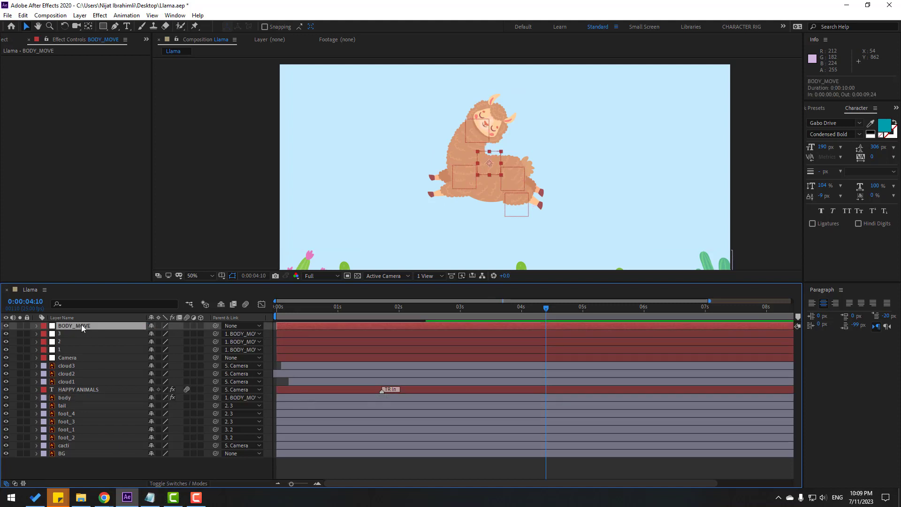
pyautogui.moveTo(216, 325); pyautogui.dragTo(66, 359)
# Test the whole llama's link by moving BODY_MOVE slightly, and undo the move
pyautogui.click(63, 326)
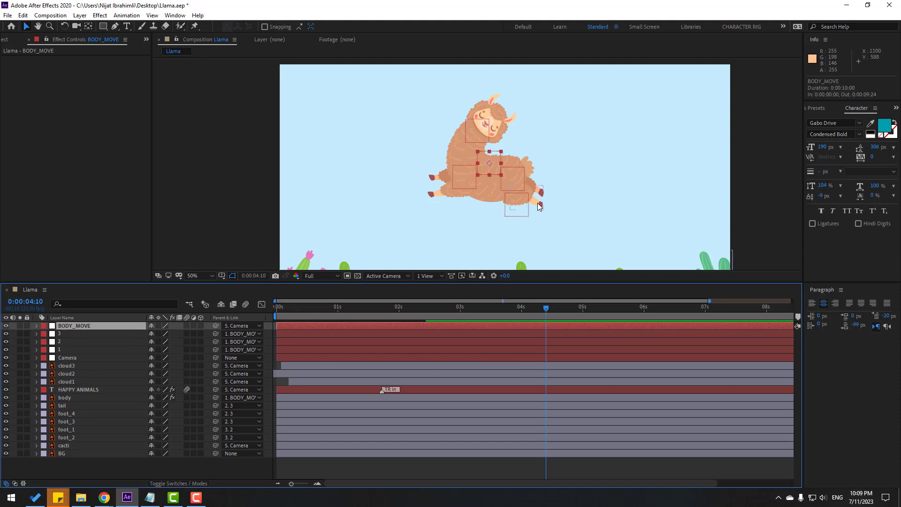
pyautogui.moveTo(488, 168)
pyautogui.mouseDown()
pyautogui.moveTo(501, 168)
pyautogui.moveTo(472, 164)
pyautogui.moveTo(495, 171)
pyautogui.mouseUp()
pyautogui.hotkey('ctrl', 'z')
# At 0:00:02:06, move BODY_MOVE to about 551.2, 410.8 near the scene's lower-right cacti and set a Position keyframe
pyautogui.moveTo(542, 305); pyautogui.dragTo(419, 318)
pyautogui.click(212, 275)
pyautogui.click(212, 297)
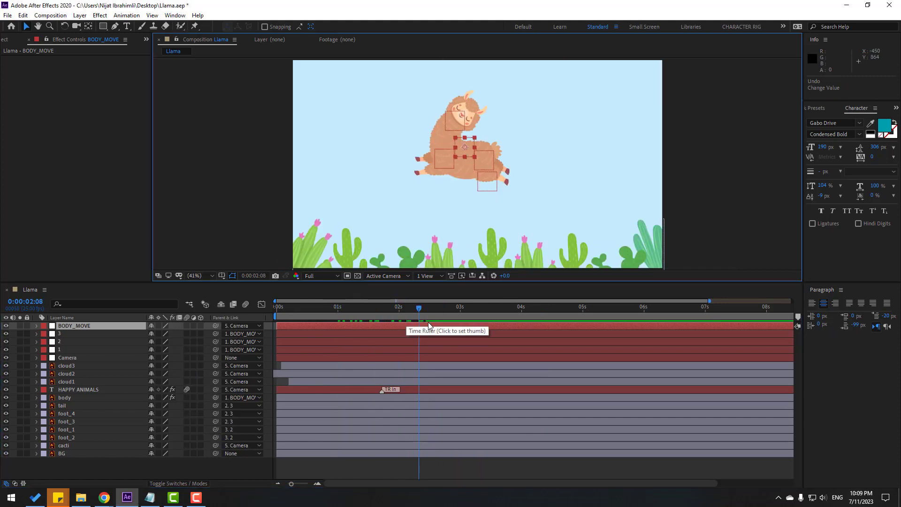
pyautogui.click(404, 308)
pyautogui.moveTo(405, 306); pyautogui.dragTo(417, 307)
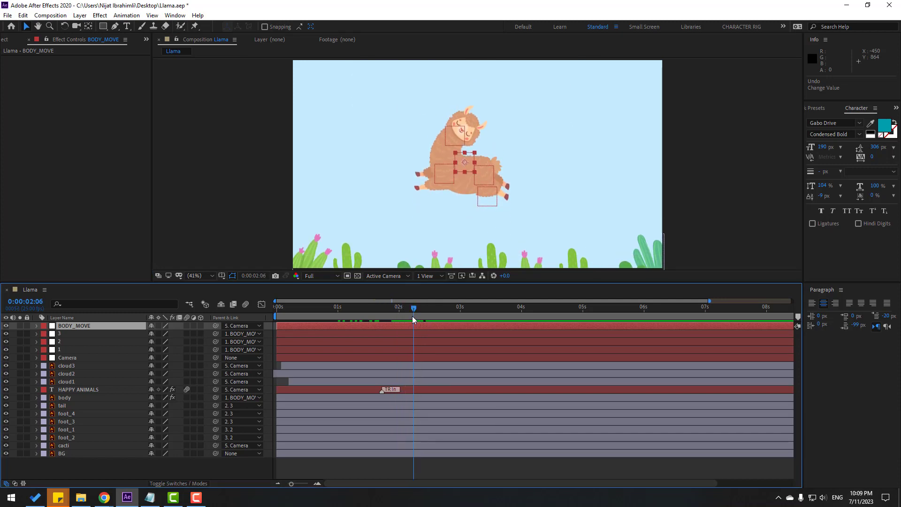
pyautogui.press('p')
pyautogui.moveTo(466, 164); pyautogui.dragTo(586, 269)
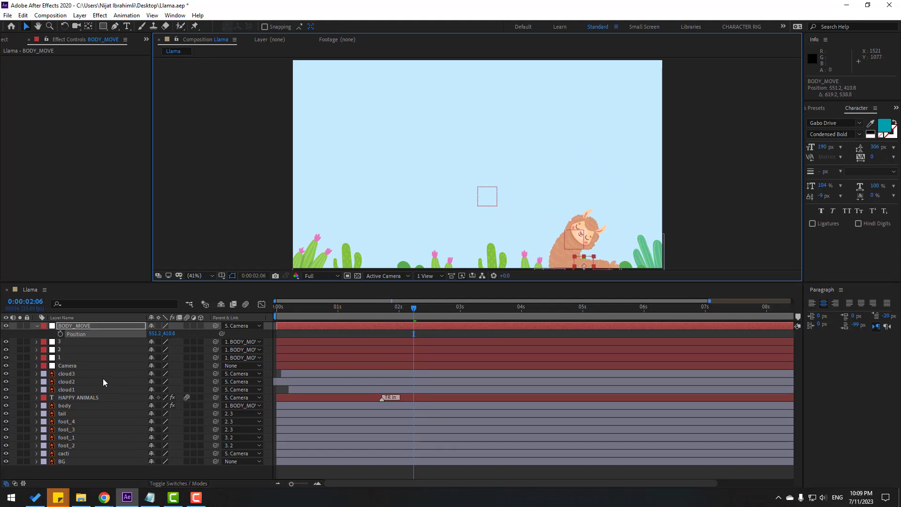
pyautogui.click(60, 334)
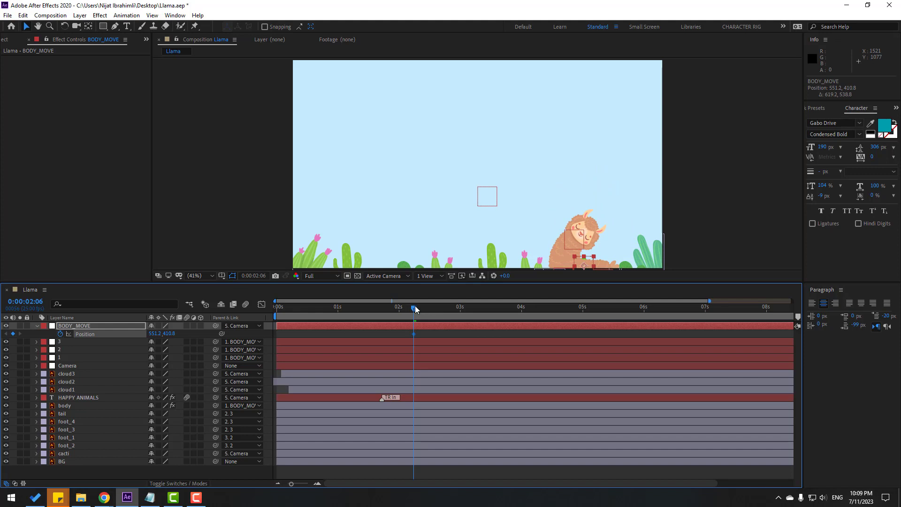
# Keyframe BODY_MOVE's Position at about -606.8, 432.7 at 0:00:03:00, and at about -58.2, -76.7 at 0:00:02:16 for the jump's peak
pyautogui.moveTo(419, 307); pyautogui.dragTo(461, 307)
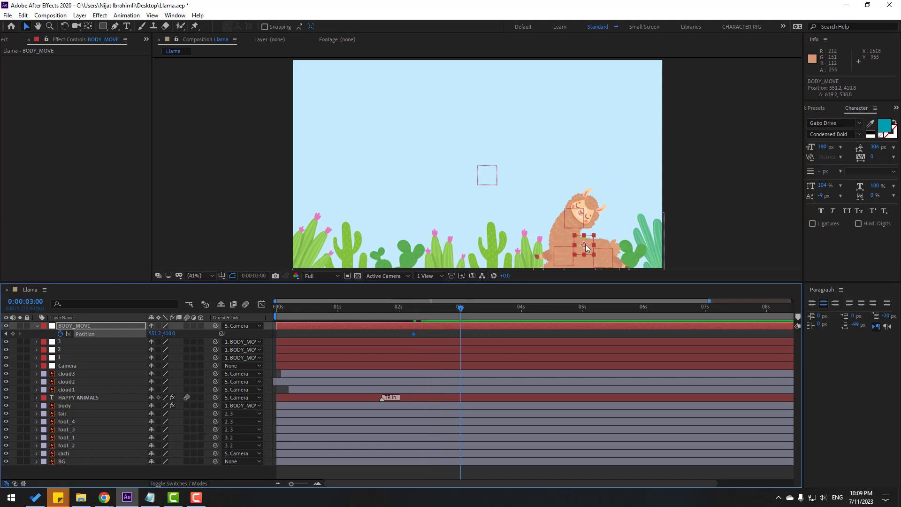
pyautogui.moveTo(587, 249); pyautogui.dragTo(364, 256)
pyautogui.moveTo(461, 308); pyautogui.dragTo(440, 309)
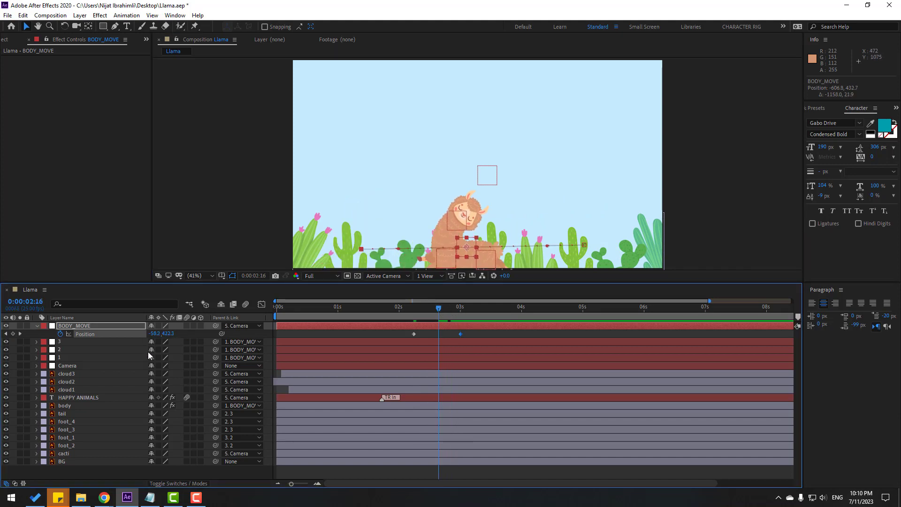
pyautogui.click(14, 334)
pyautogui.moveTo(169, 334); pyautogui.dragTo(0, 333)
pyautogui.moveTo(129, 333); pyautogui.dragTo(131, 333)
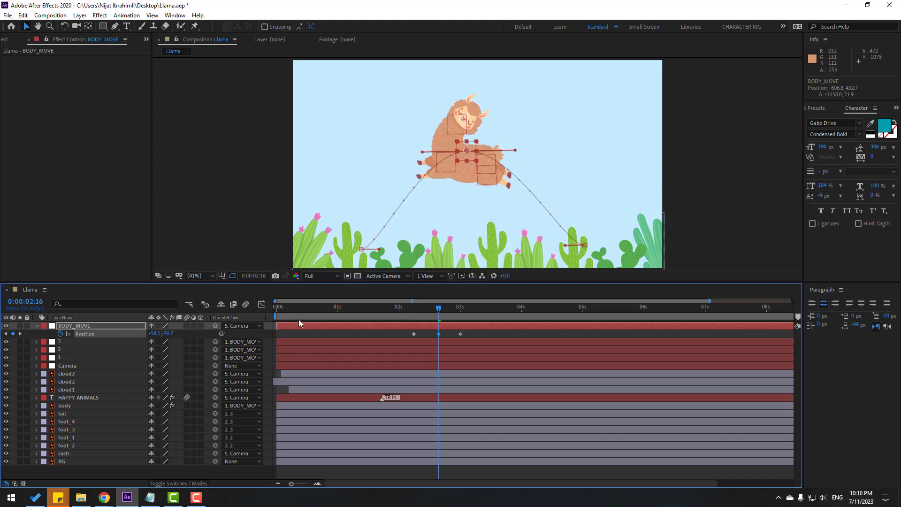
# Raise both end handles of BODY_MOVE's motion path to round the jump arc, and start the work area just before two seconds
pyautogui.moveTo(379, 249); pyautogui.dragTo(380, 211)
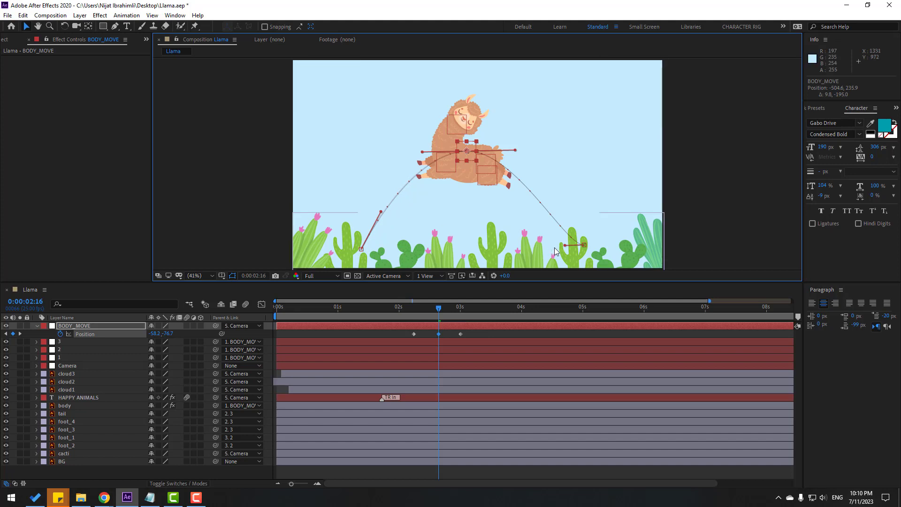
pyautogui.moveTo(565, 246); pyautogui.dragTo(554, 194)
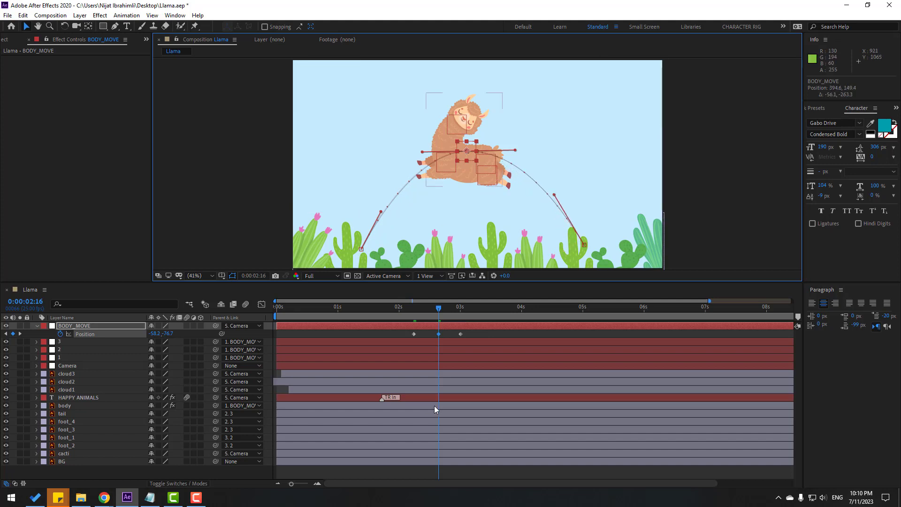
pyautogui.moveTo(273, 317); pyautogui.dragTo(436, 311)
# Apply Easy Ease to all three BODY_MOVE Position keyframes and preview the jump
pyautogui.click(456, 336)
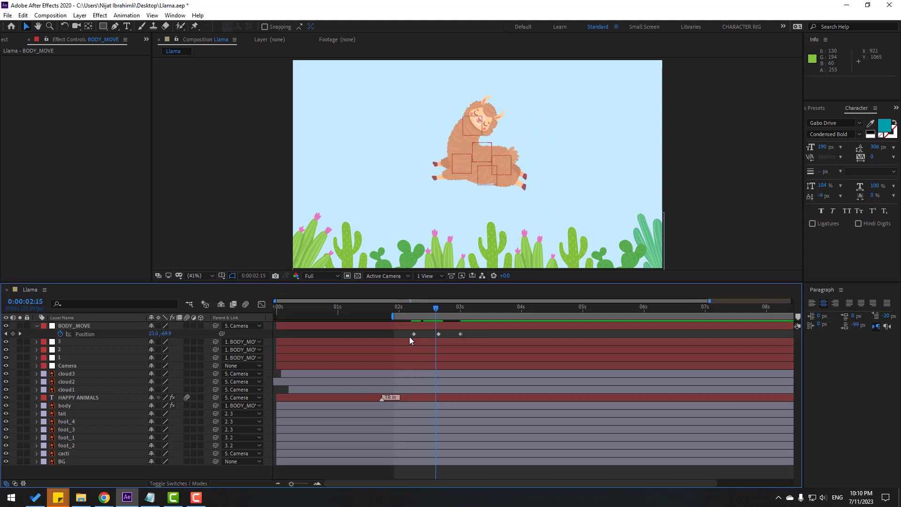
pyautogui.rightClick(414, 334)
pyautogui.moveTo(471, 450)
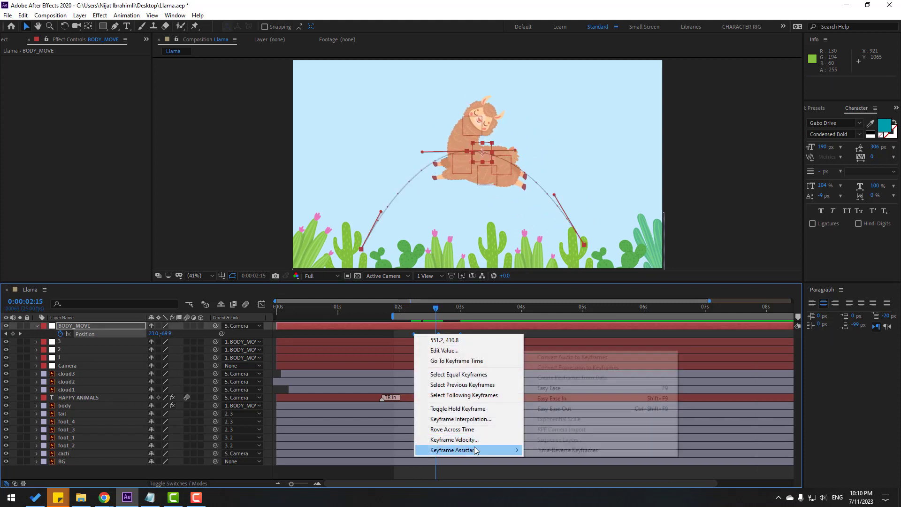
pyautogui.click(551, 388)
pyautogui.press('space')
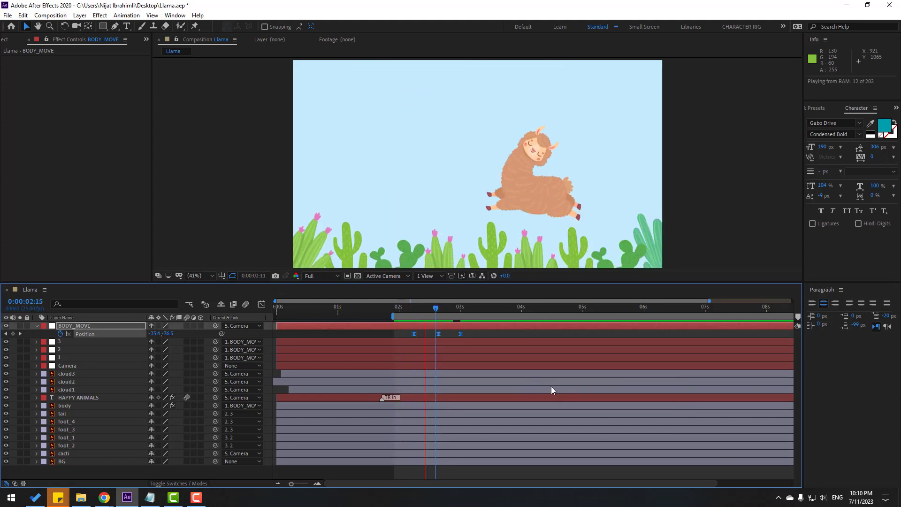
pyautogui.press('space')
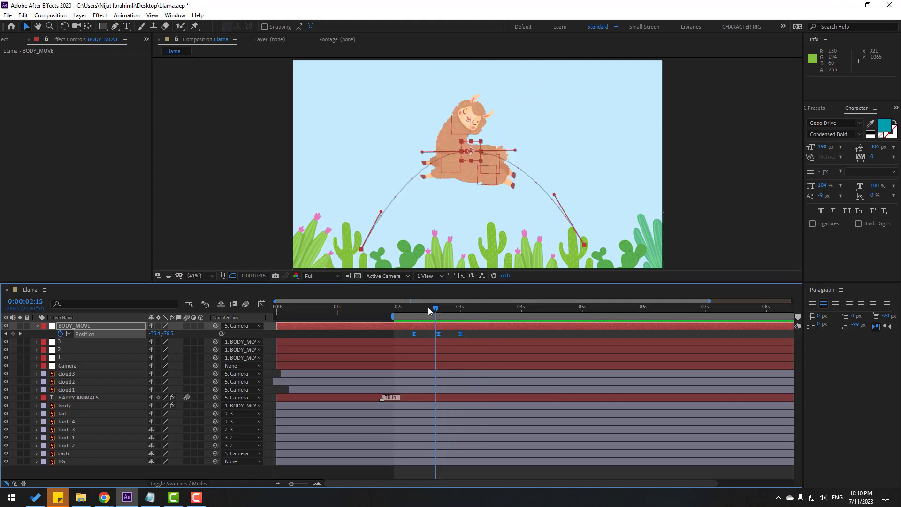
# Smooth the interpolation of BODY_MOVE's middle Position keyframe at 0:00:02:16 so the llama passes the peak without stopping, and preview the jump
pyautogui.moveTo(428, 308); pyautogui.dragTo(419, 308)
pyautogui.click(447, 334)
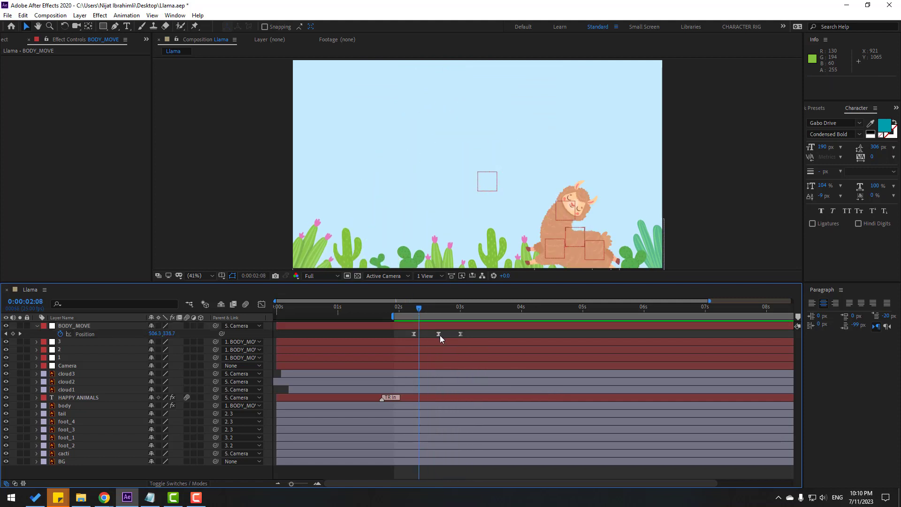
pyautogui.moveTo(438, 337)
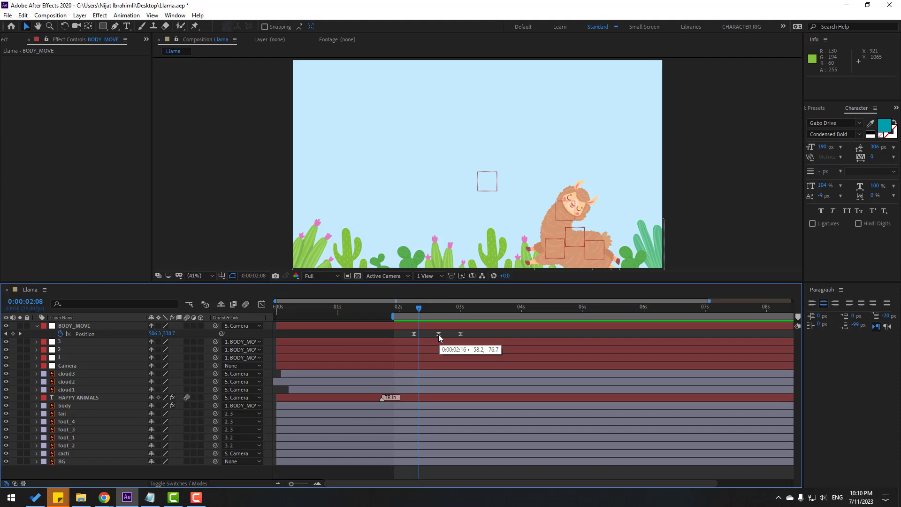
pyautogui.click(439, 334)
pyautogui.press('space')
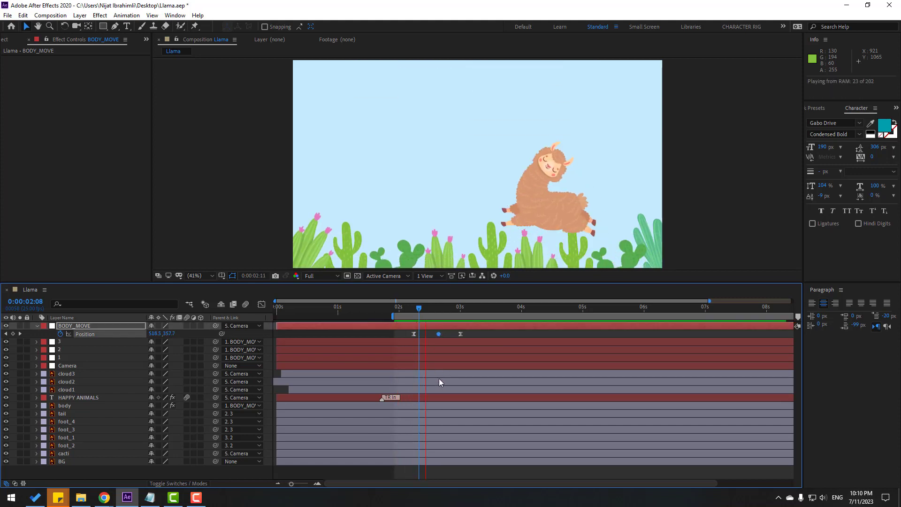
pyautogui.press('space')
# Show the Position property of nulls 1, 2 and 3 together
pyautogui.moveTo(422, 308); pyautogui.dragTo(436, 308)
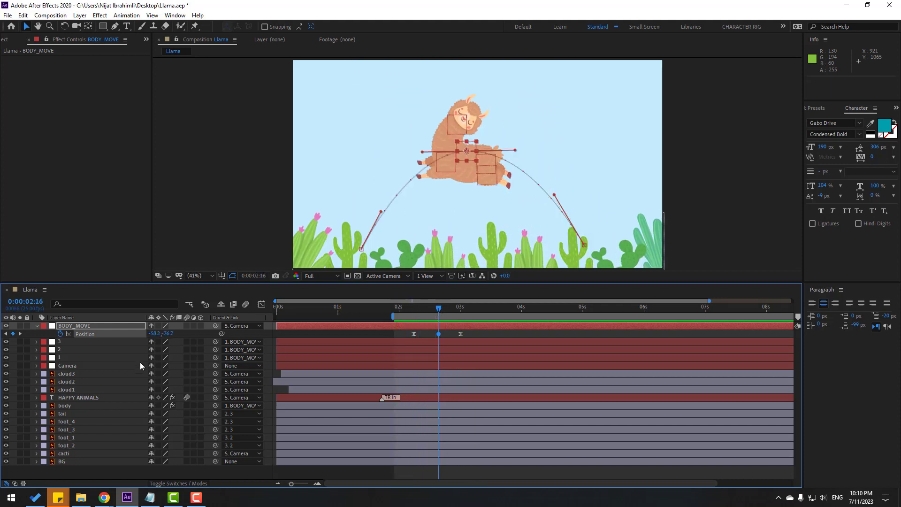
pyautogui.click(63, 342)
pyautogui.keyDown('shift'); pyautogui.click(62, 350); pyautogui.keyUp('shift')
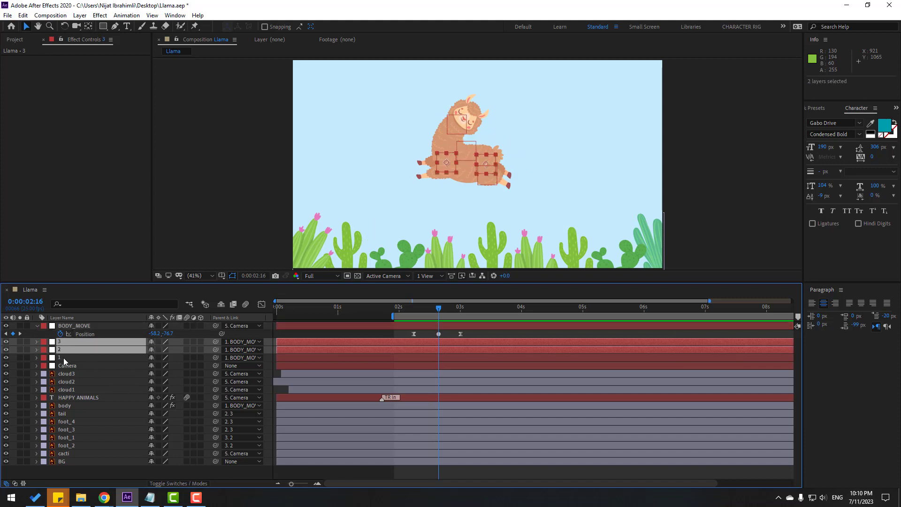
pyautogui.keyDown('shift'); pyautogui.click(63, 357); pyautogui.keyUp('shift')
pyautogui.moveTo(433, 311)
pyautogui.mouseDown()
pyautogui.moveTo(415, 309)
pyautogui.moveTo(426, 309)
pyautogui.mouseUp()
pyautogui.press('p')
# Space out BODY_MOVE's Position keyframes and shift them so the jump starts at 0:00:03:13
pyautogui.moveTo(484, 333); pyautogui.dragTo(514, 333)
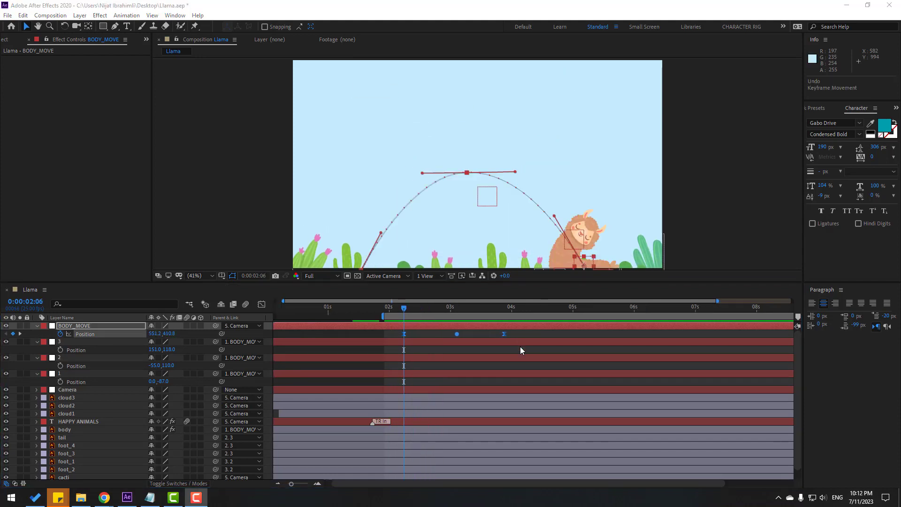
pyautogui.moveTo(520, 332); pyautogui.dragTo(483, 333)
pyautogui.click(483, 310)
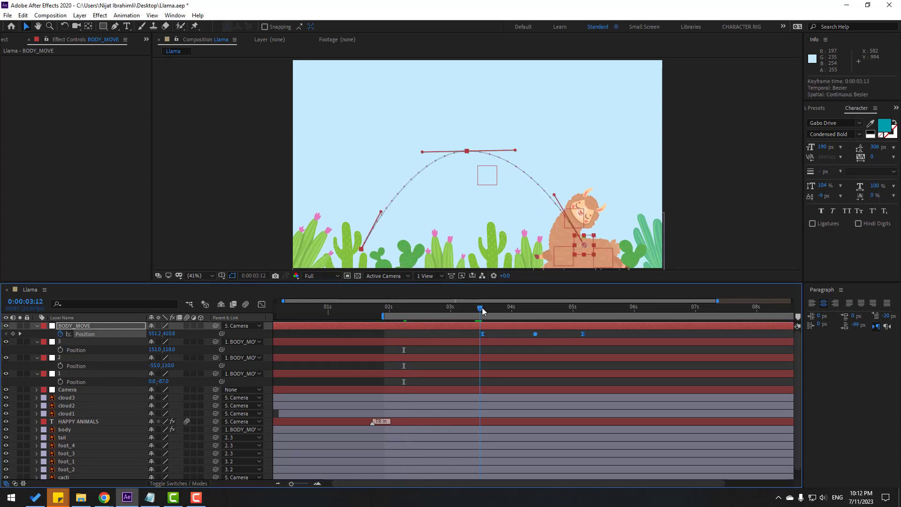
# Add Position keyframes to nulls 1, 2 and 3 at 0:00:03:13, 0:00:04:10 and 0:00:05:04, matching BODY_MOVE's keyframes
pyautogui.moveTo(522, 238); pyautogui.dragTo(513, 204)
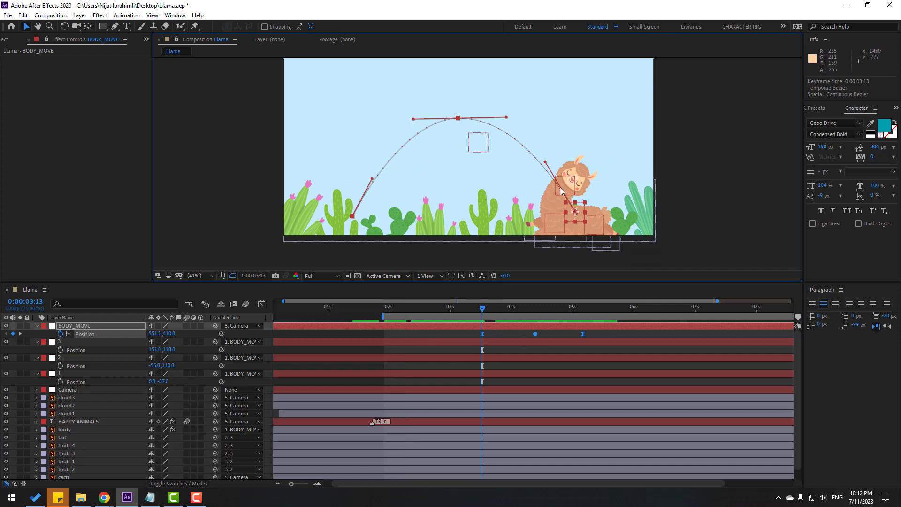
pyautogui.click(60, 350)
pyautogui.click(60, 366)
pyautogui.click(60, 382)
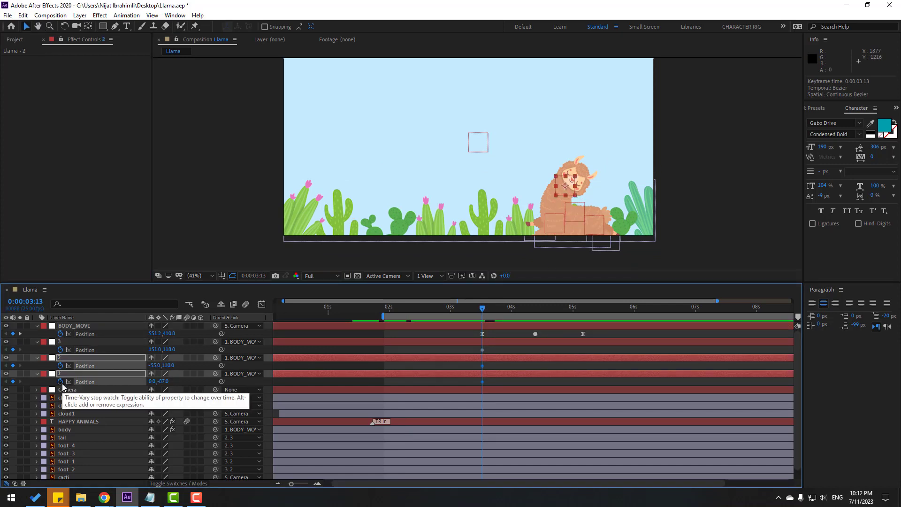
pyautogui.moveTo(489, 310); pyautogui.dragTo(537, 310)
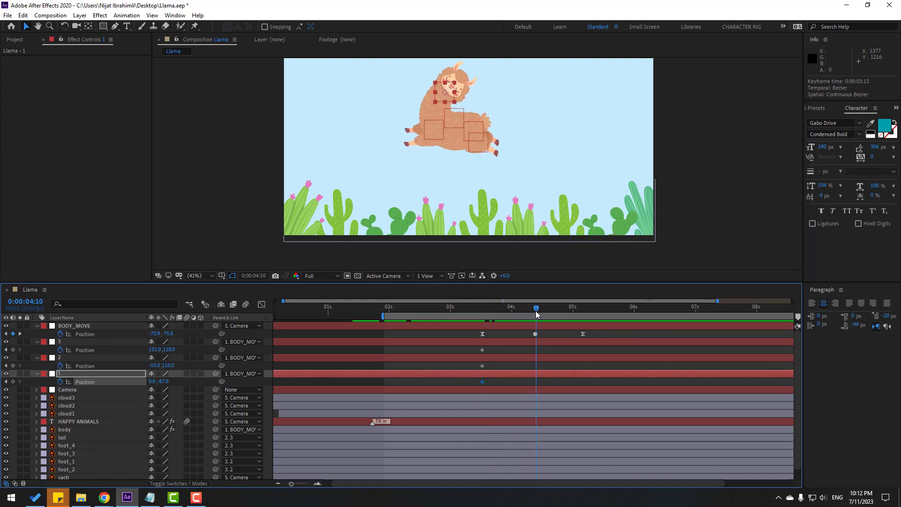
pyautogui.click(13, 350)
pyautogui.click(13, 366)
pyautogui.click(13, 382)
pyautogui.moveTo(547, 309); pyautogui.dragTo(584, 312)
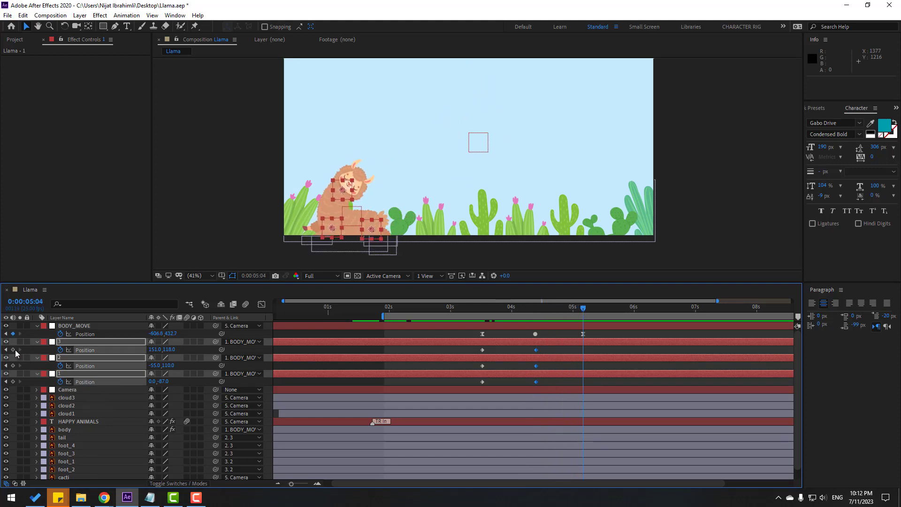
# At 0:00:03:13, move null 1 at the llama's head to about -59, -97
pyautogui.moveTo(583, 311); pyautogui.dragTo(482, 311)
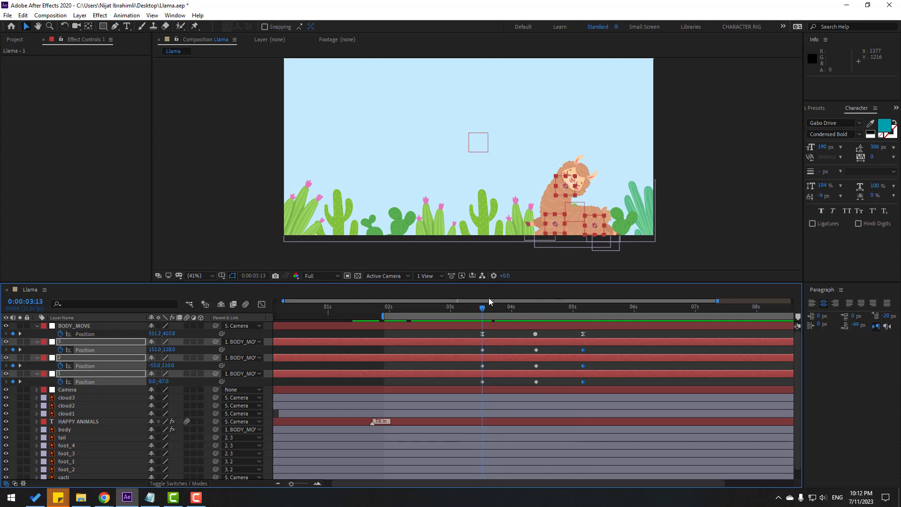
pyautogui.scroll(3, 543, 184)
pyautogui.click(501, 353)
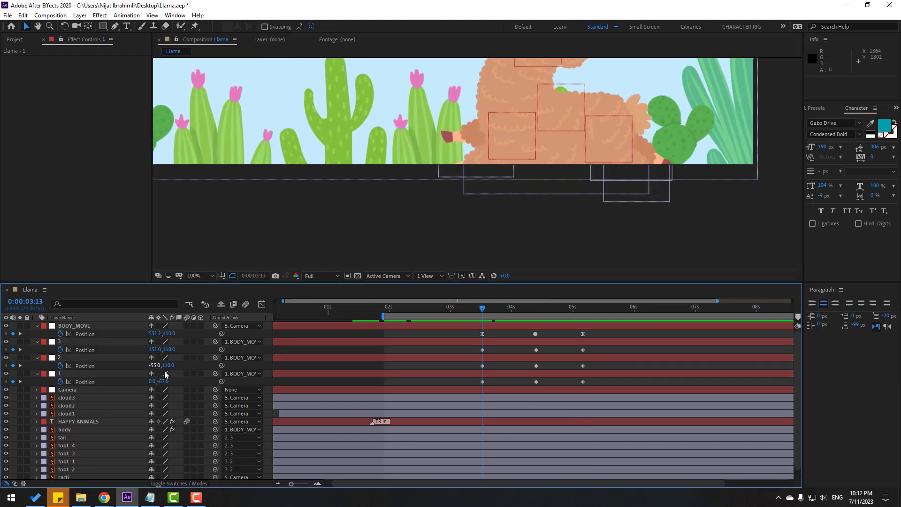
pyautogui.click(66, 374)
pyautogui.moveTo(526, 98); pyautogui.dragTo(510, 179)
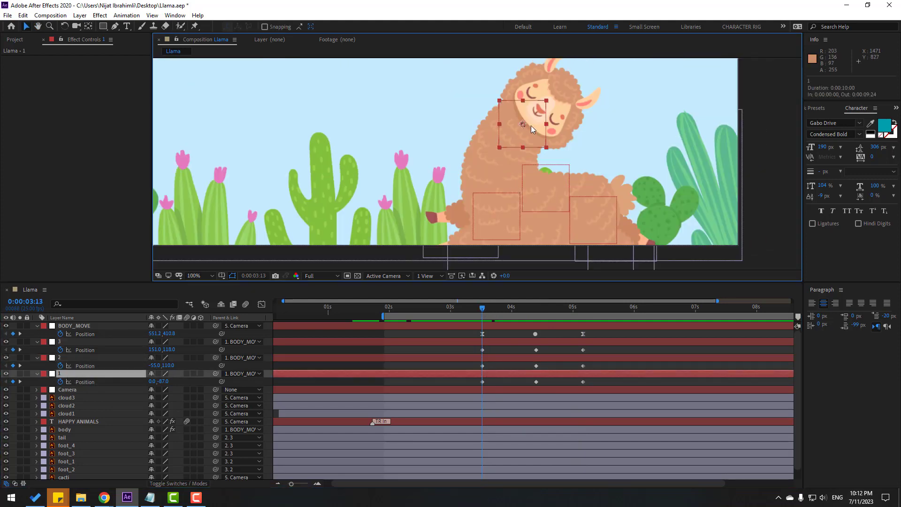
pyautogui.moveTo(536, 116); pyautogui.dragTo(507, 119)
# At 0:00:03:13, lower null 2 to about -42, 147 and null 3 to about 147, 159 to make the body crouch
pyautogui.scroll(-3, 506, 120)
pyautogui.click(486, 167)
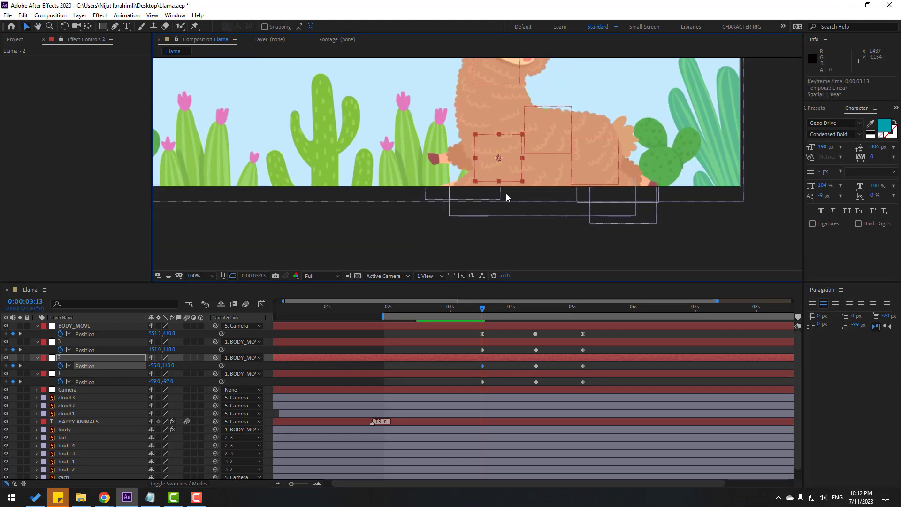
pyautogui.moveTo(488, 174); pyautogui.dragTo(497, 190)
pyautogui.moveTo(635, 194); pyautogui.dragTo(532, 199)
pyautogui.click(534, 179)
pyautogui.moveTo(539, 120); pyautogui.dragTo(538, 156)
pyautogui.click(435, 207)
pyautogui.moveTo(436, 207); pyautogui.dragTo(434, 208)
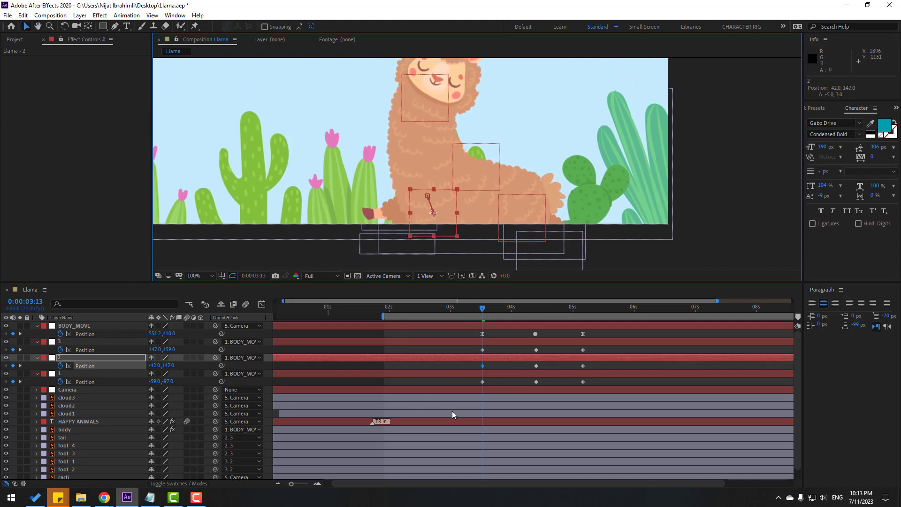
# Solo the foot_1 and foot_2 layers and show their Rotation properties
pyautogui.click(74, 460)
pyautogui.keyDown('ctrl'); pyautogui.click(83, 471); pyautogui.keyUp('ctrl')
pyautogui.scroll(-1, 392, 392)
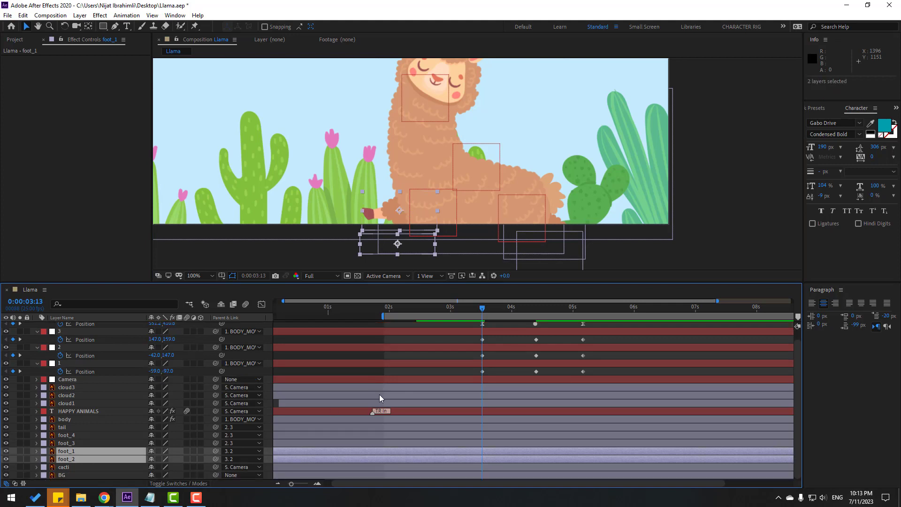
pyautogui.moveTo(349, 225); pyautogui.dragTo(347, 197)
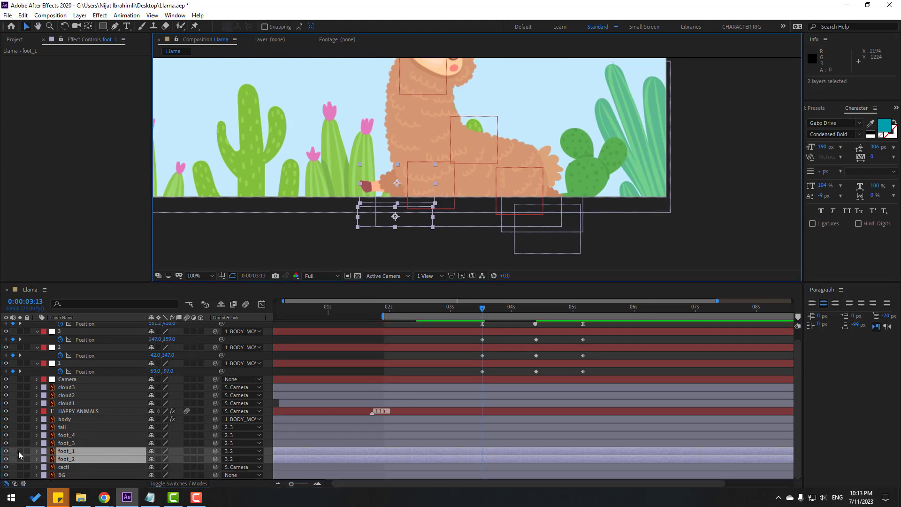
pyautogui.click(20, 451)
pyautogui.press('r')
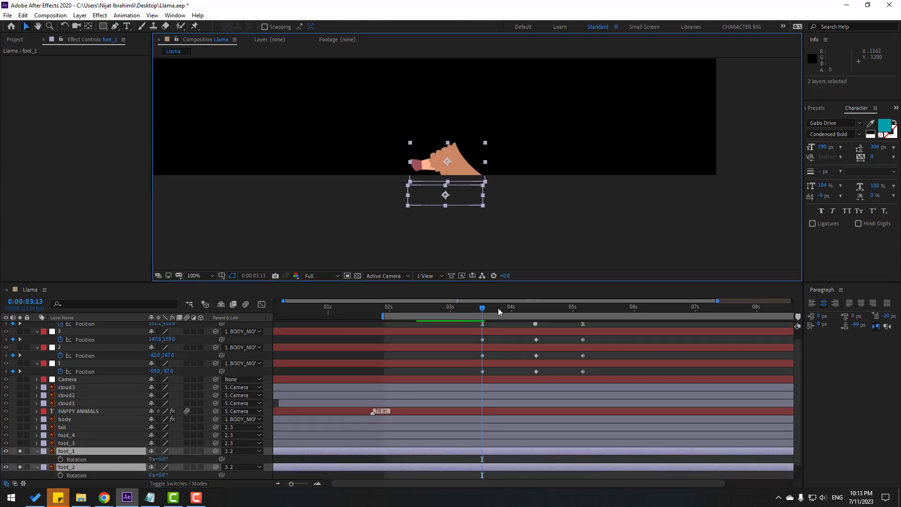
# At 0:00:03:23, move the anchor points of foot_1 and foot_2 toward the ends where the front legs join the body
pyautogui.moveTo(491, 312); pyautogui.dragTo(508, 310)
pyautogui.moveTo(446, 127); pyautogui.dragTo(440, 220)
pyautogui.click(328, 342)
pyautogui.click(395, 155)
pyautogui.click(88, 26)
pyautogui.moveTo(398, 157); pyautogui.dragTo(414, 157)
pyautogui.click(400, 127)
pyautogui.moveTo(404, 124); pyautogui.dragTo(412, 126)
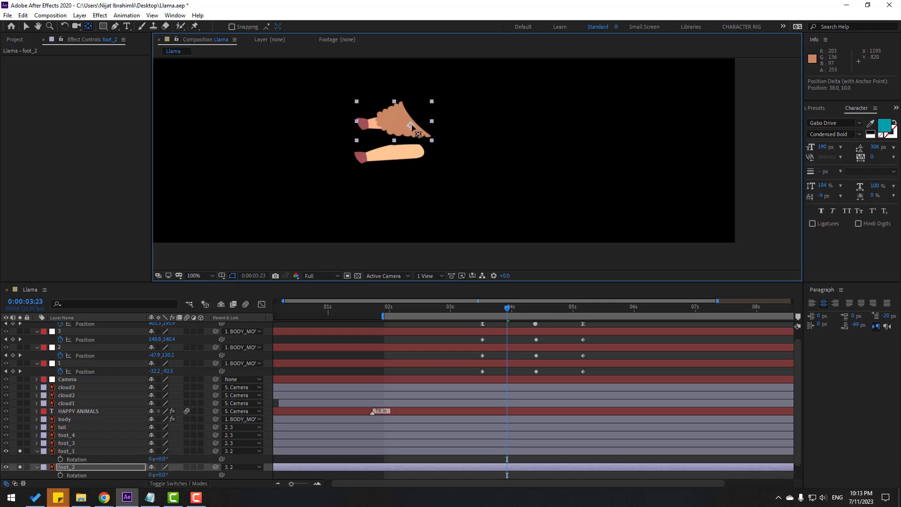
# Solo foot_3 and foot_4 as well, and move both back legs' anchor points toward the body side
pyautogui.click(69, 446)
pyautogui.click(20, 443)
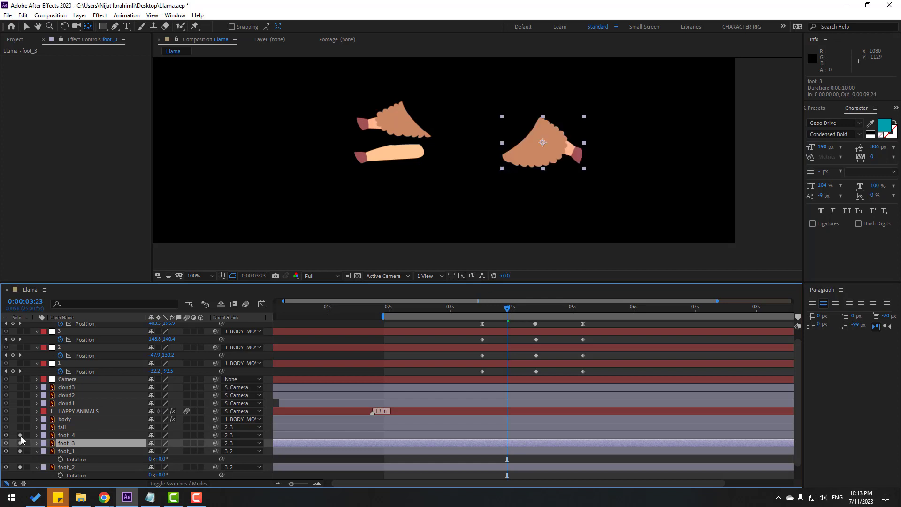
pyautogui.click(19, 435)
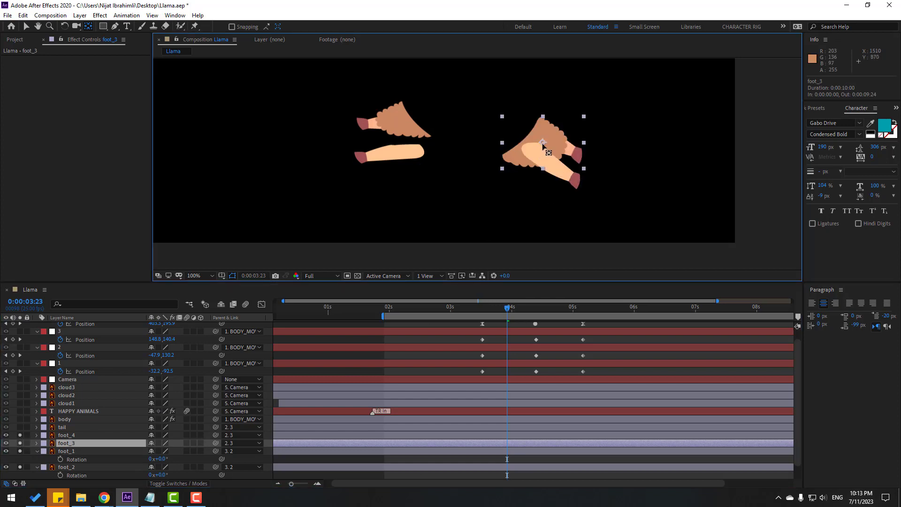
pyautogui.moveTo(536, 148); pyautogui.dragTo(532, 151)
pyautogui.click(69, 435)
pyautogui.moveTo(547, 166); pyautogui.dragTo(535, 151)
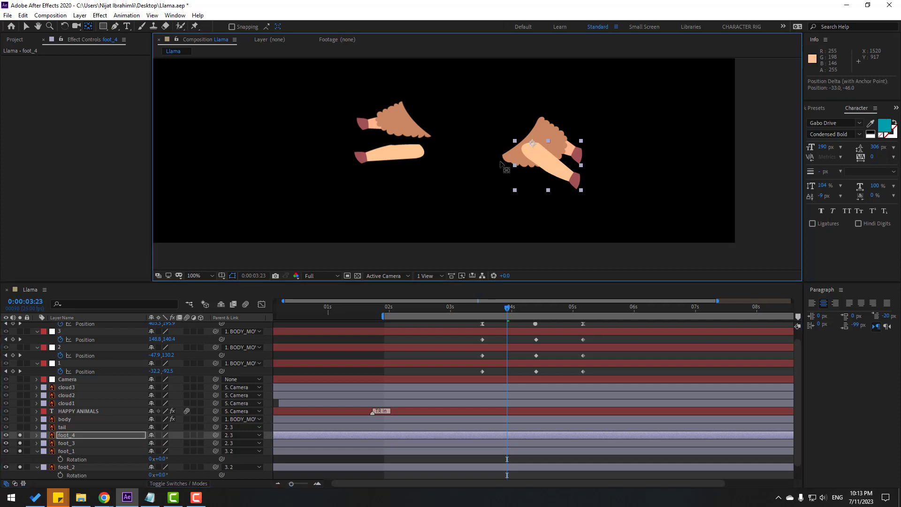
pyautogui.moveTo(530, 142); pyautogui.dragTo(528, 141)
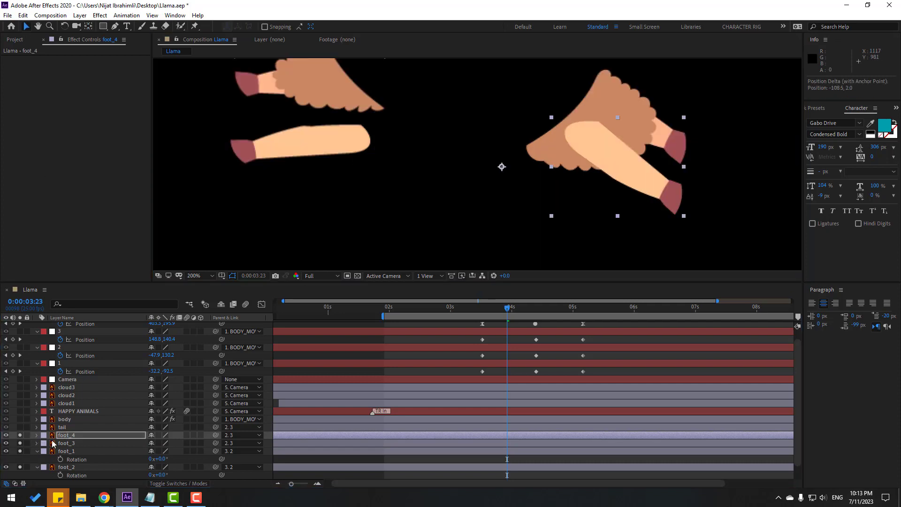
# Take foot_4 out of solo and move foot_3's anchor point by about 5, -20 toward the top of the leg
pyautogui.click(65, 445)
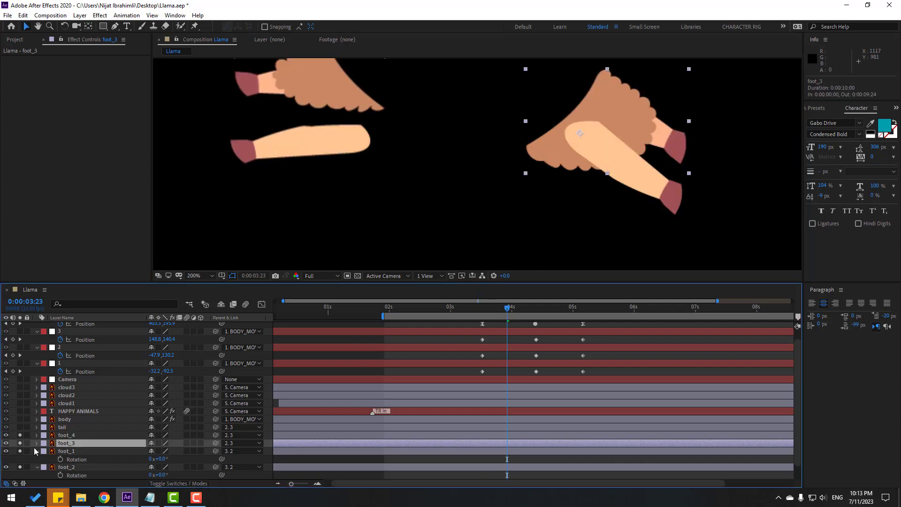
pyautogui.click(20, 435)
pyautogui.click(88, 26)
pyautogui.moveTo(580, 133); pyautogui.dragTo(584, 114)
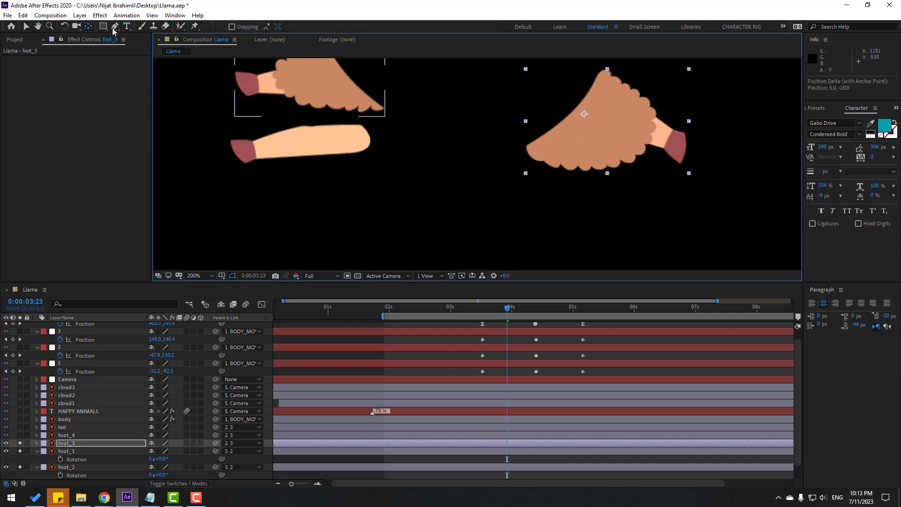
# Return to the Selection tool and turn off solo for foot_3, foot_1 and foot_2
pyautogui.click(26, 27)
pyautogui.scroll(-2, 34, 449)
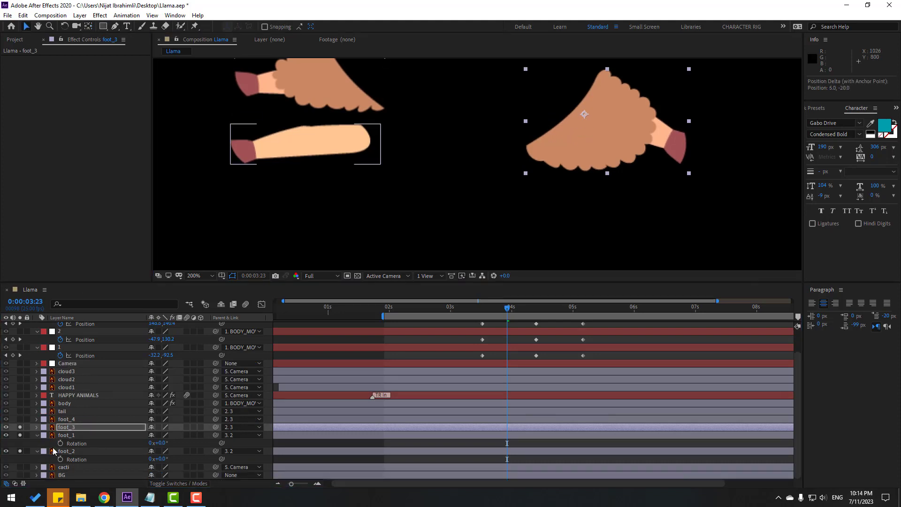
pyautogui.moveTo(21, 427); pyautogui.dragTo(22, 452)
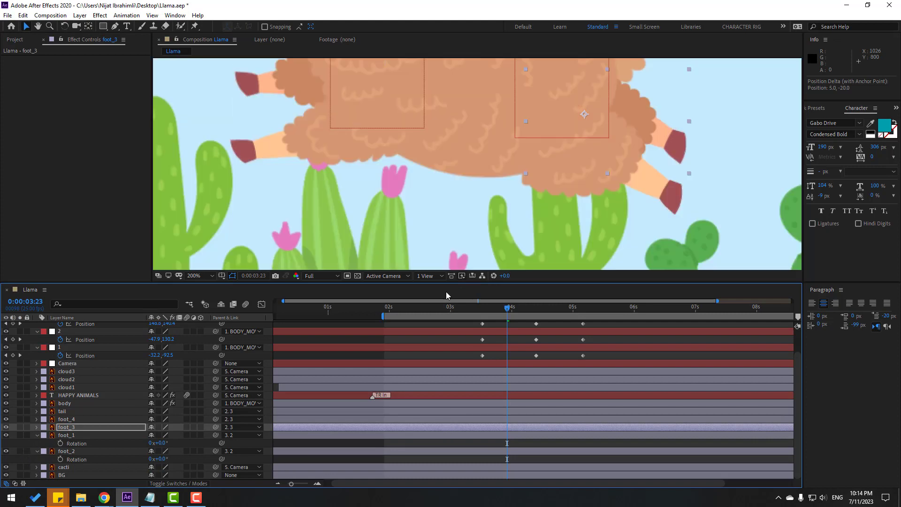
# At 0:00:04:00, reveal Rotation for foot_3 and foot_4 and set 0° Rotation keyframes on all four feet
pyautogui.scroll(-1, 500, 198)
pyautogui.moveTo(507, 157); pyautogui.dragTo(501, 205)
pyautogui.moveTo(507, 309); pyautogui.dragTo(511, 311)
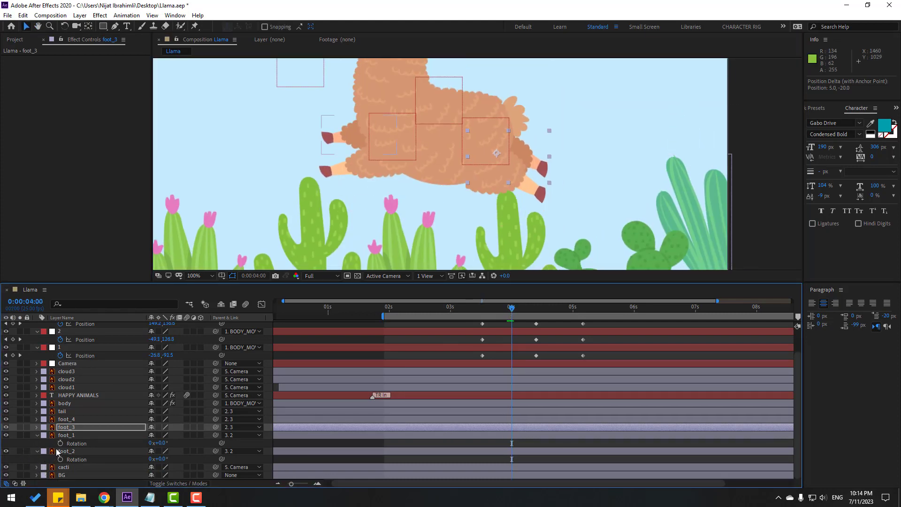
pyautogui.keyDown('ctrl'); pyautogui.click(63, 419); pyautogui.keyUp('ctrl')
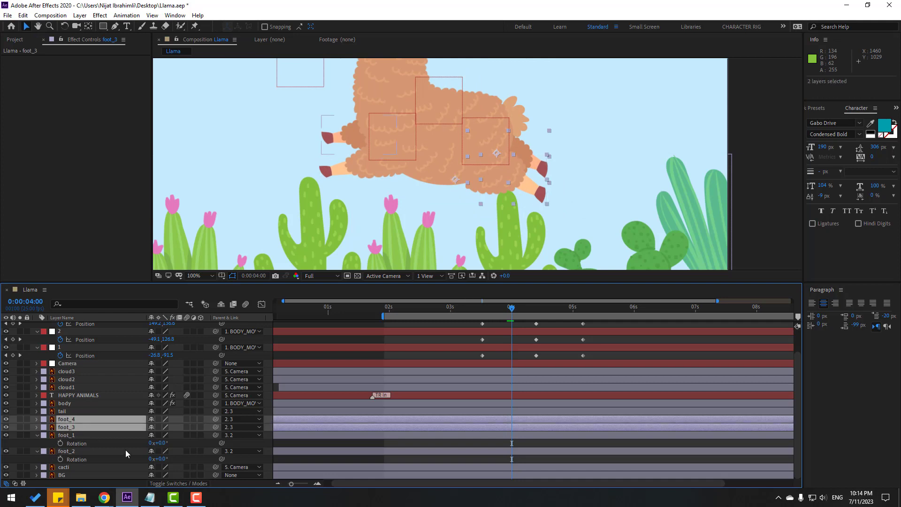
pyautogui.press('r')
pyautogui.scroll(-1, 85, 434)
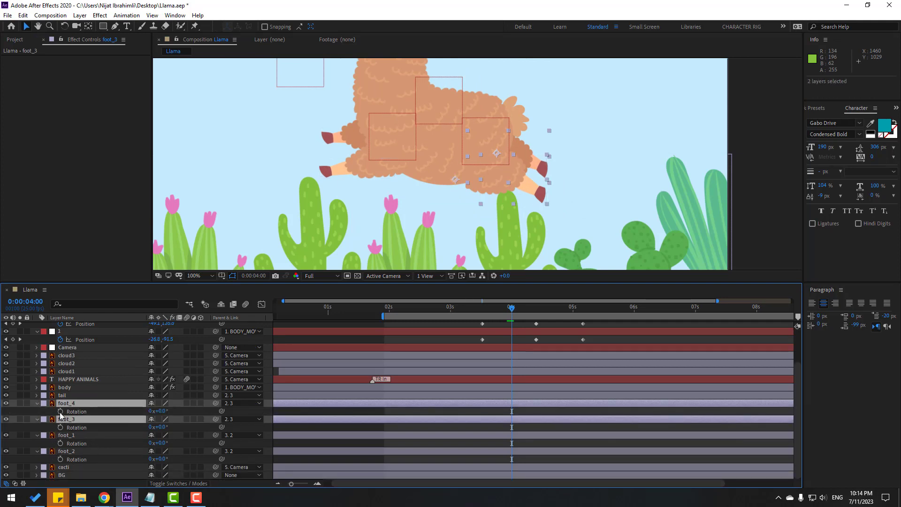
pyautogui.keyDown('shift'); pyautogui.click(65, 451); pyautogui.keyUp('shift')
pyautogui.click(61, 459)
# At 0:00:03:22, set Rotation to -31° on foot_1, -35° on foot_2, 23° on foot_3 and 21° on foot_4
pyautogui.click(507, 311)
pyautogui.moveTo(508, 311); pyautogui.dragTo(503, 311)
pyautogui.click(191, 433)
pyautogui.moveTo(162, 463)
pyautogui.mouseDown()
pyautogui.moveTo(147, 463)
pyautogui.moveTo(160, 446)
pyautogui.moveTo(154, 451)
pyautogui.mouseUp()
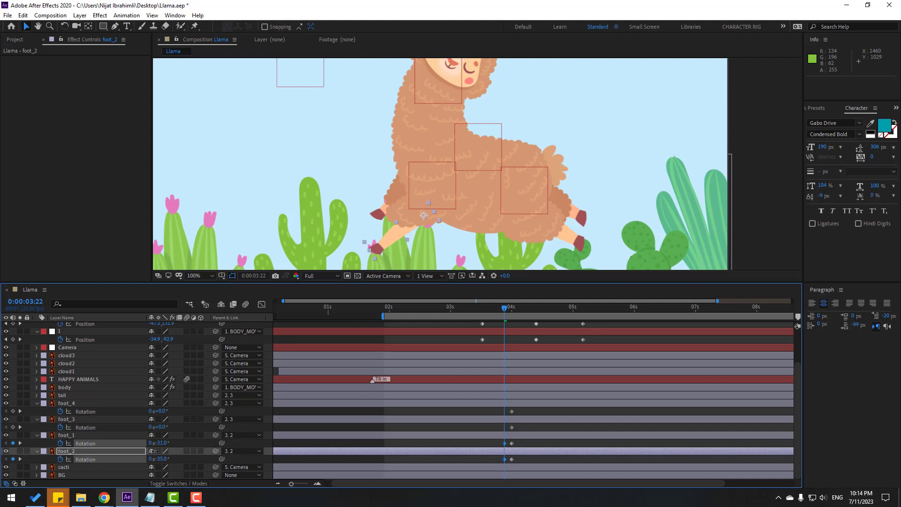
pyautogui.click(504, 419)
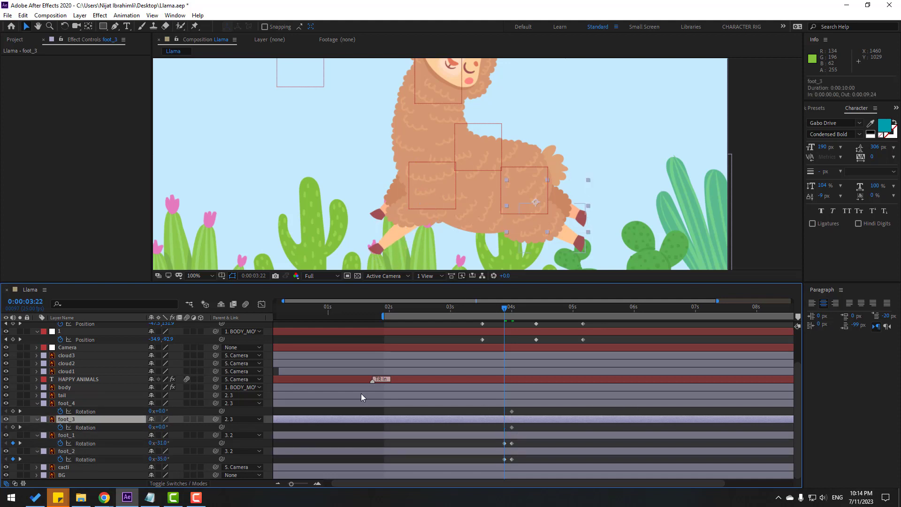
pyautogui.moveTo(160, 425); pyautogui.dragTo(175, 410)
# Apply Easy Ease to the feet's Rotation keyframes and move the 0° keyframes to 0:00:04:06
pyautogui.moveTo(517, 408); pyautogui.dragTo(503, 462)
pyautogui.rightClick(504, 461)
pyautogui.moveTo(563, 454)
pyautogui.click(655, 403)
pyautogui.moveTo(498, 408); pyautogui.dragTo(490, 459)
pyautogui.moveTo(480, 313); pyautogui.dragTo(509, 313)
pyautogui.moveTo(485, 464); pyautogui.dragTo(527, 412)
pyautogui.scroll(-1, 576, 157)
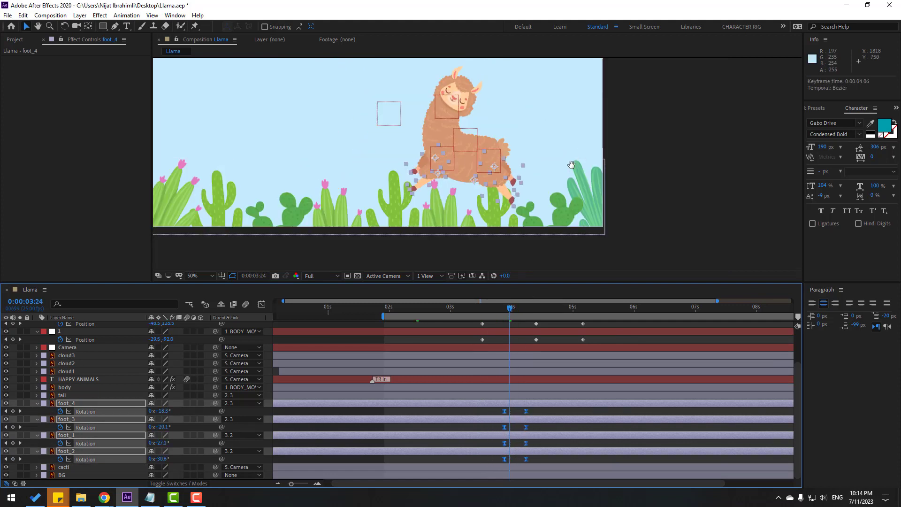
# At 0:00:04:16, set Rotation to 29° on foot_4, 24° on foot_3, -49° on foot_1 and -25° on foot_2
pyautogui.moveTo(574, 159); pyautogui.dragTo(566, 188)
pyautogui.moveTo(501, 310); pyautogui.dragTo(552, 314)
pyautogui.click(560, 411)
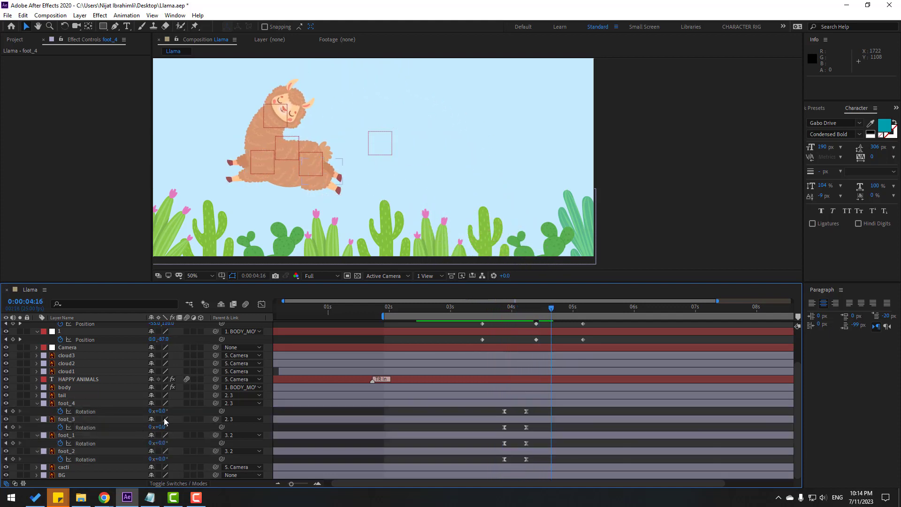
pyautogui.moveTo(162, 412); pyautogui.dragTo(151, 460)
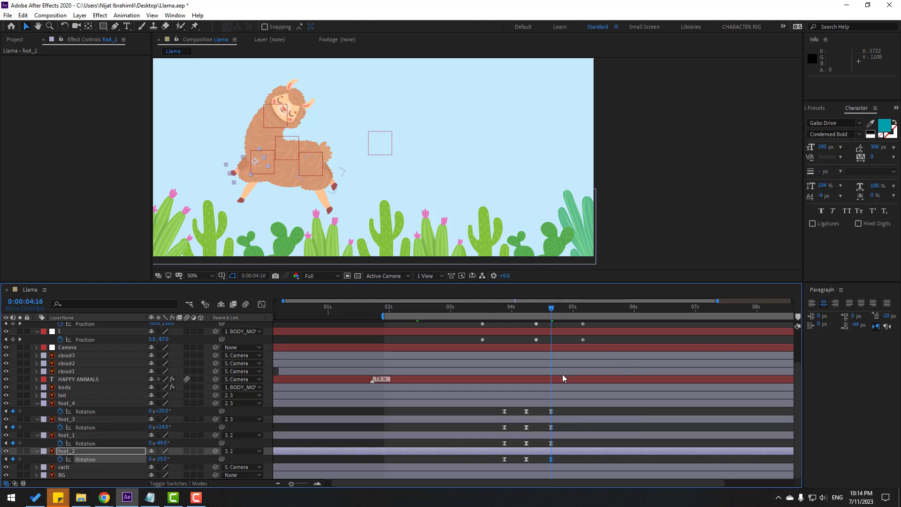
# Start the work area at about 2.5 seconds and preview the jump with the leg rotation
pyautogui.moveTo(521, 311); pyautogui.dragTo(497, 312)
pyautogui.moveTo(383, 316); pyautogui.dragTo(419, 316)
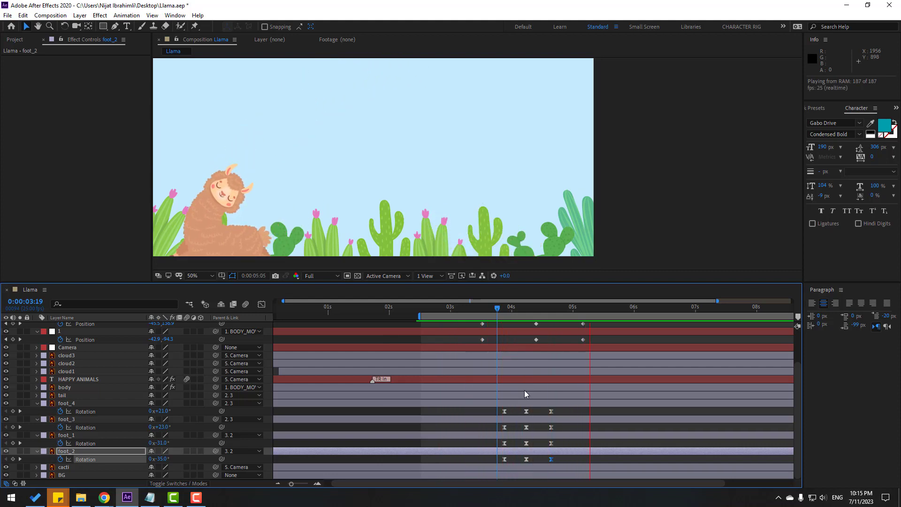
pyautogui.click(507, 311)
pyautogui.scroll(2, 523, 389)
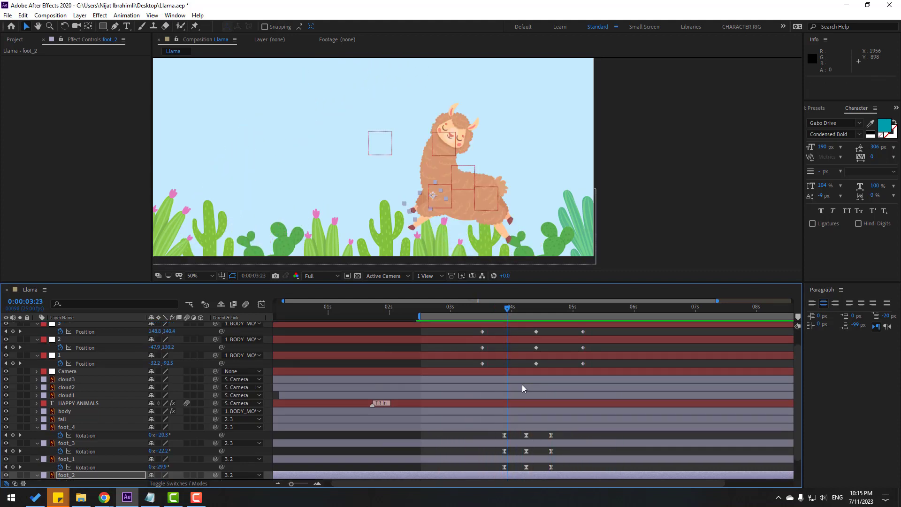
# At 0:00:05:05, move null 3 to 123, 126, null 2 to -75, 118 and null 1 to -108, -107
pyautogui.moveTo(482, 310); pyautogui.dragTo(586, 315)
pyautogui.moveTo(322, 142); pyautogui.dragTo(433, 83)
pyautogui.click(362, 192)
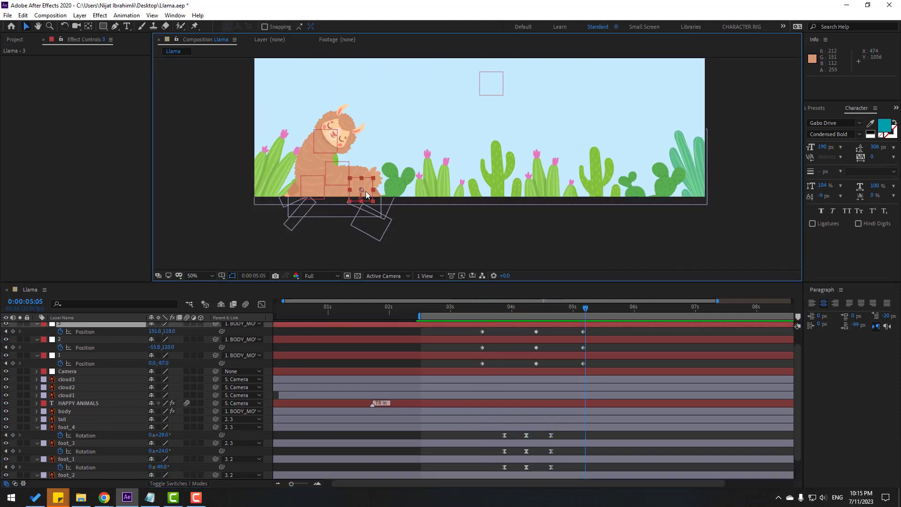
pyautogui.moveTo(368, 193); pyautogui.dragTo(311, 193)
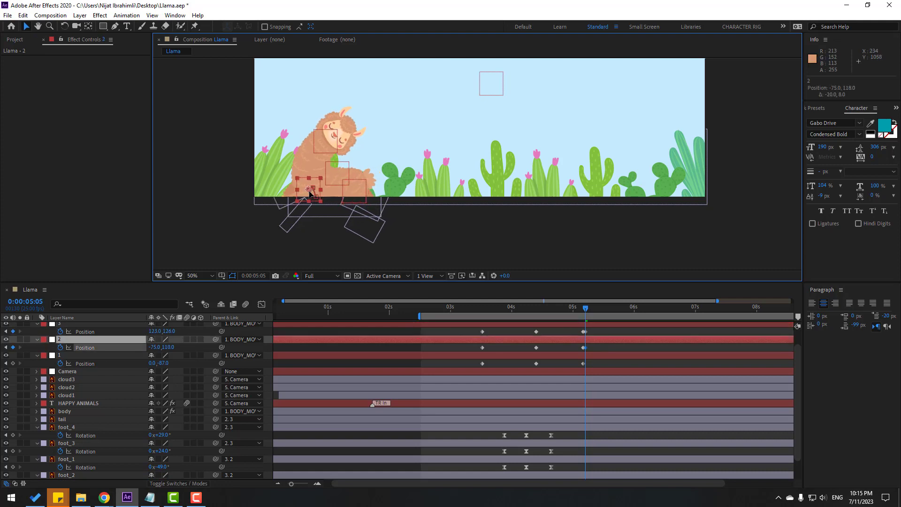
pyautogui.click(329, 150)
pyautogui.moveTo(331, 139); pyautogui.dragTo(305, 133)
# Delete the Position keyframes of nulls 3, 2 and 1 that sit just before 0:00:05:05
pyautogui.click(583, 332)
pyautogui.press('Delete')
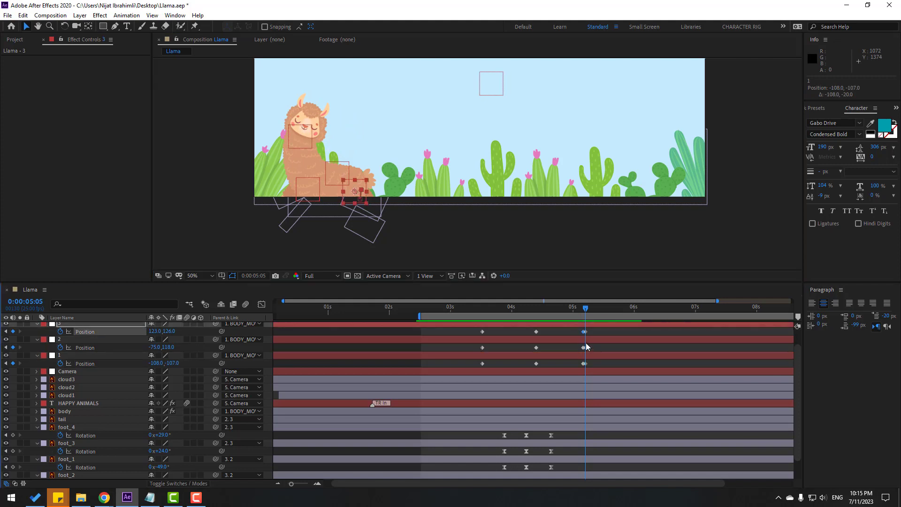
pyautogui.click(583, 348)
pyautogui.press('Delete')
pyautogui.click(583, 364)
pyautogui.press('Delete')
# Check the jump around 0:00:04:14 and apply Easy Ease to all Position keyframes of nulls 1, 2 and 3
pyautogui.click(534, 307)
pyautogui.moveTo(538, 308); pyautogui.dragTo(544, 307)
pyautogui.moveTo(628, 127); pyautogui.dragTo(603, 201)
pyautogui.moveTo(535, 312)
pyautogui.mouseDown()
pyautogui.moveTo(578, 313)
pyautogui.moveTo(546, 310)
pyautogui.mouseUp()
pyautogui.moveTo(594, 330); pyautogui.dragTo(477, 365)
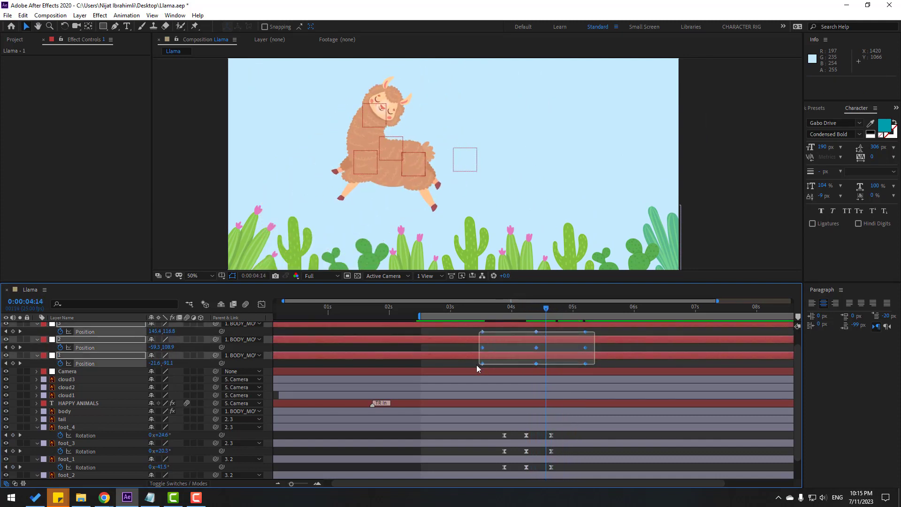
pyautogui.rightClick(585, 364)
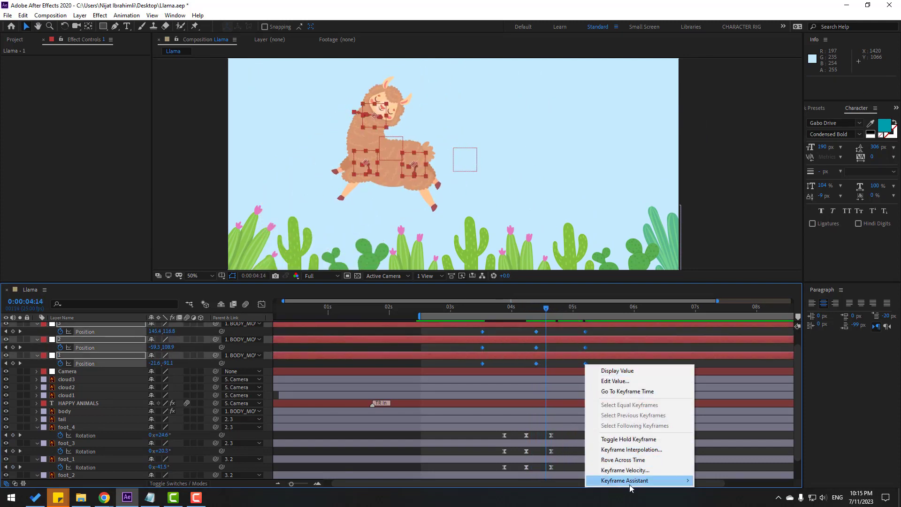
pyautogui.moveTo(630, 487)
pyautogui.click(728, 420)
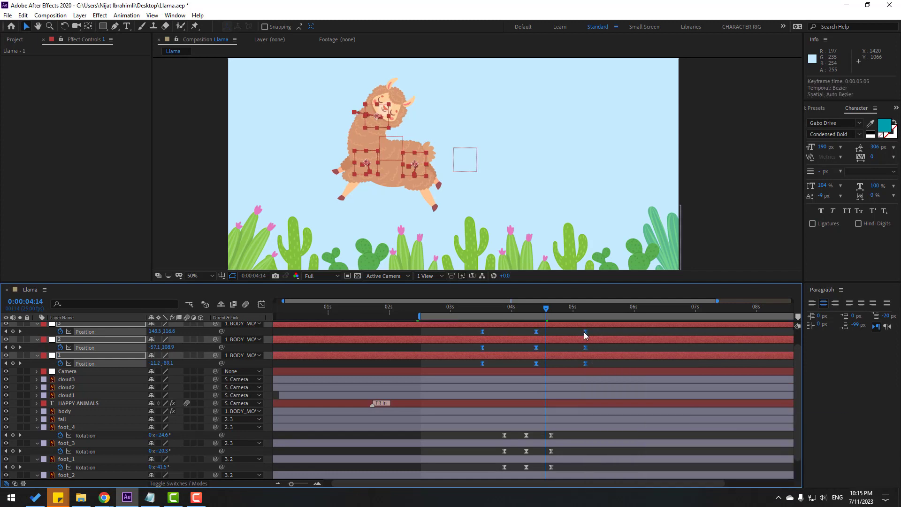
# Compress the nulls' Position keyframes to end at about 0:00:04:20, shift the feet's Rotation keyframes to start at 0:00:03:17, and preview
pyautogui.moveTo(577, 334); pyautogui.dragTo(561, 334)
pyautogui.moveTo(559, 431); pyautogui.dragTo(493, 471)
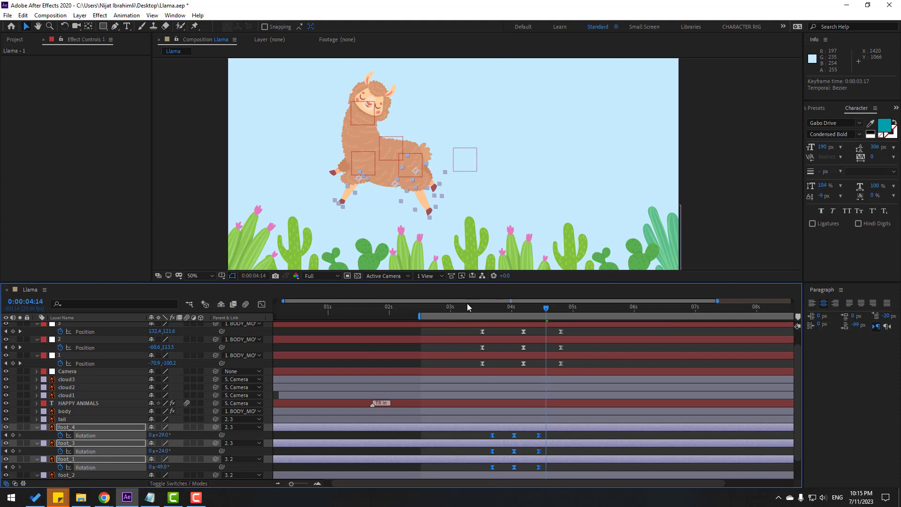
pyautogui.press('space')
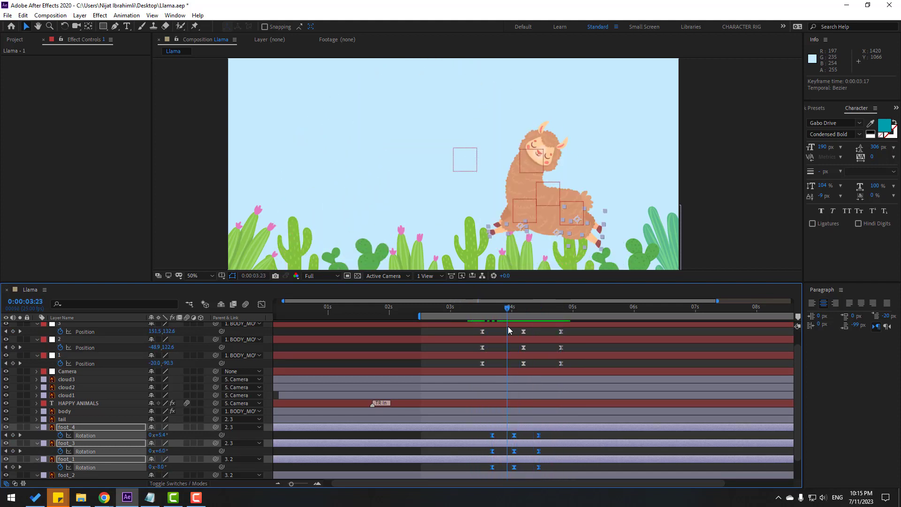
# Fit the composition in view and shift the null, feet and BODY_MOVE keyframes earlier, with BODY_MOVE starting at about 0:00:01:16
pyautogui.click(203, 276)
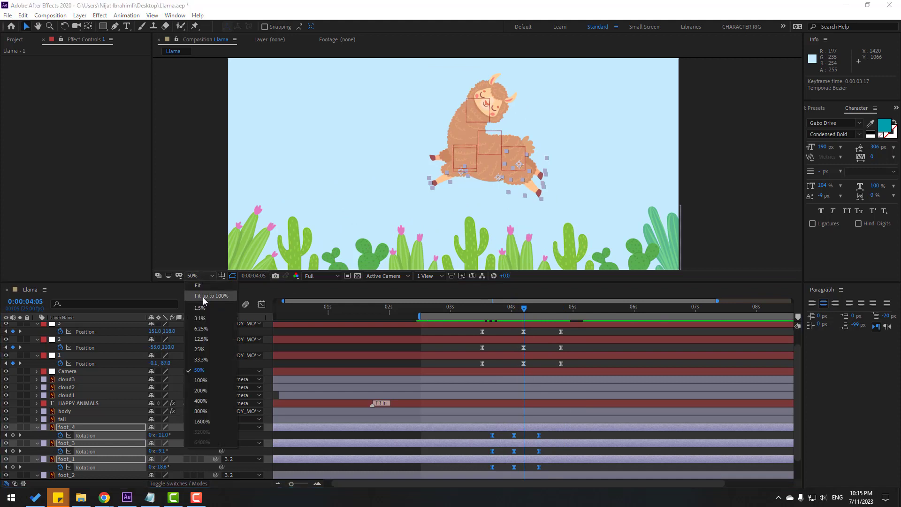
pyautogui.click(202, 295)
pyautogui.moveTo(574, 331); pyautogui.dragTo(478, 471)
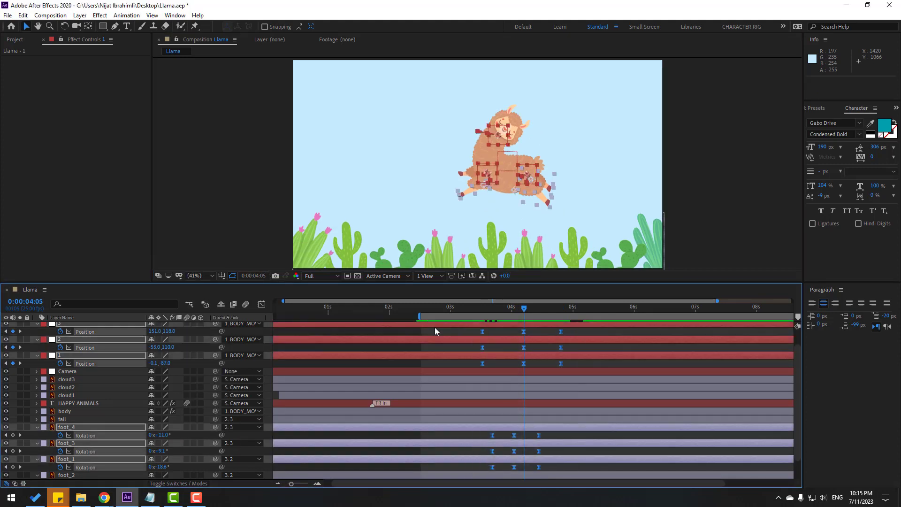
pyautogui.moveTo(401, 307)
pyautogui.mouseDown()
pyautogui.moveTo(422, 307)
pyautogui.moveTo(399, 308)
pyautogui.mouseUp()
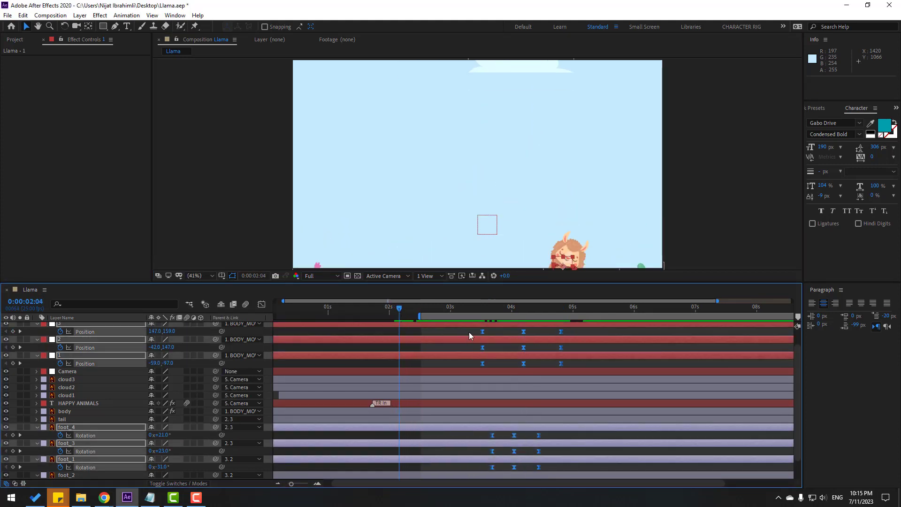
pyautogui.moveTo(482, 332); pyautogui.dragTo(407, 315)
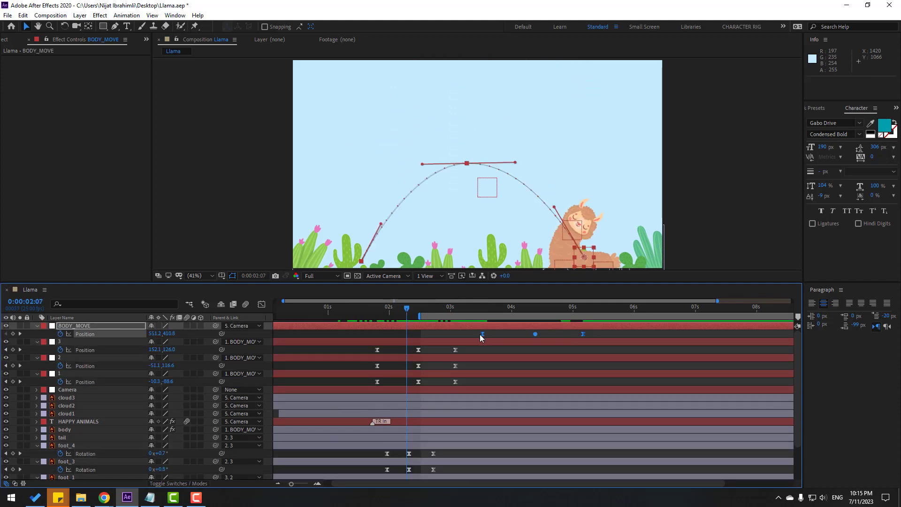
pyautogui.moveTo(482, 334); pyautogui.dragTo(367, 337)
pyautogui.moveTo(350, 304); pyautogui.dragTo(453, 313)
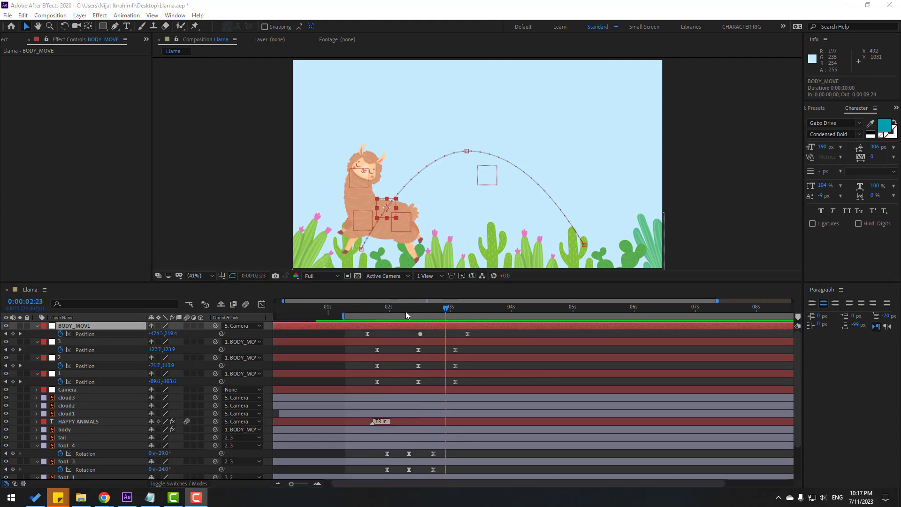
# Compress BODY_MOVE's Position keyframes to run from about 0:00:01:21 to 0:00:03:03 and preview the jump
pyautogui.click(404, 308)
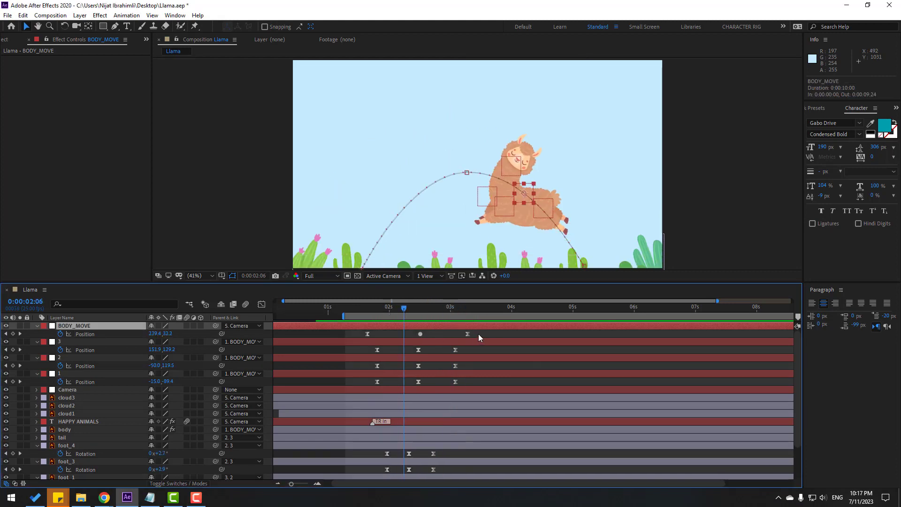
pyautogui.moveTo(483, 332); pyautogui.dragTo(363, 337)
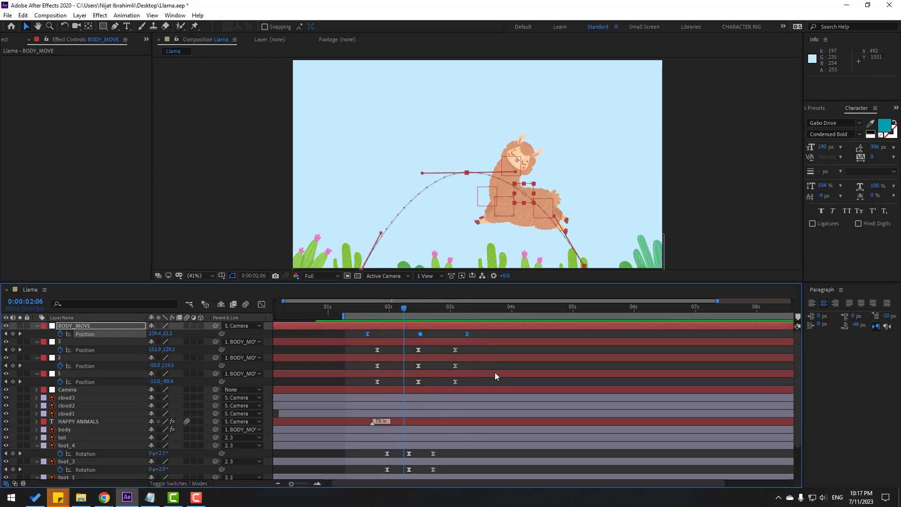
pyautogui.moveTo(467, 336)
pyautogui.mouseDown()
pyautogui.moveTo(446, 334)
pyautogui.moveTo(458, 335)
pyautogui.mouseUp()
pyautogui.press('space')
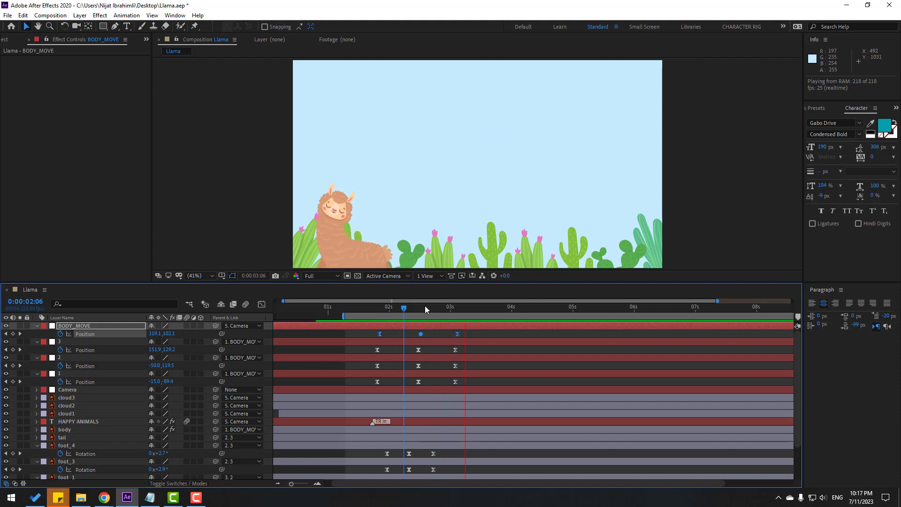
# Reshape BODY_MOVE's speed curve at its middle keyframe so the descent accelerates toward the landing, and preview it
pyautogui.click(425, 307)
pyautogui.click(458, 334)
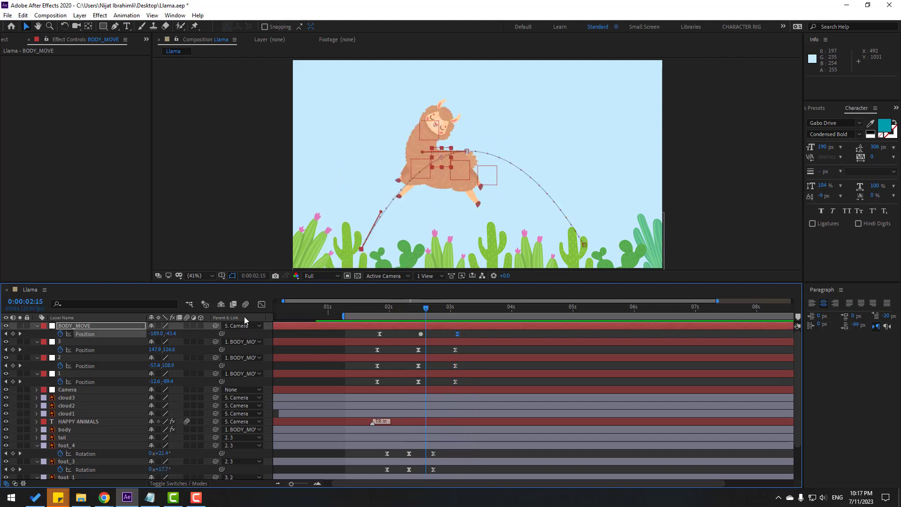
pyautogui.click(261, 304)
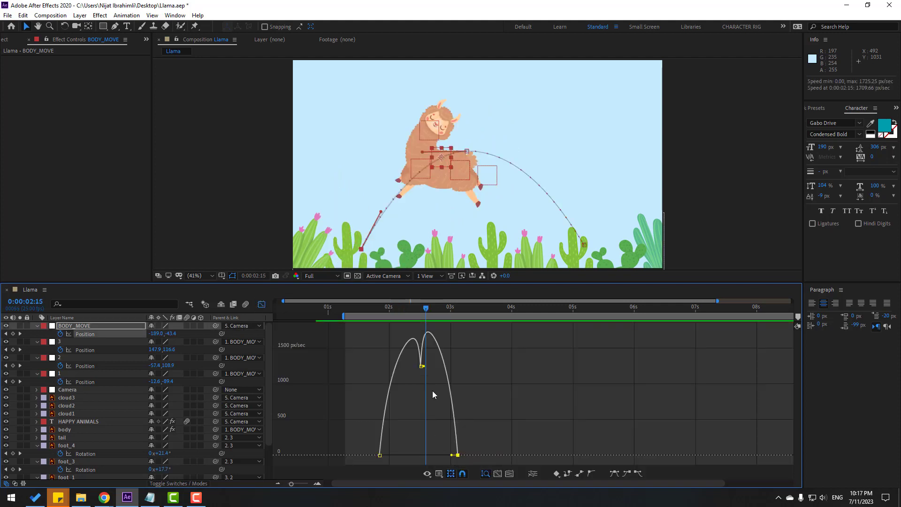
pyautogui.moveTo(428, 369)
pyautogui.mouseDown()
pyautogui.moveTo(443, 366)
pyautogui.moveTo(431, 380)
pyautogui.mouseUp()
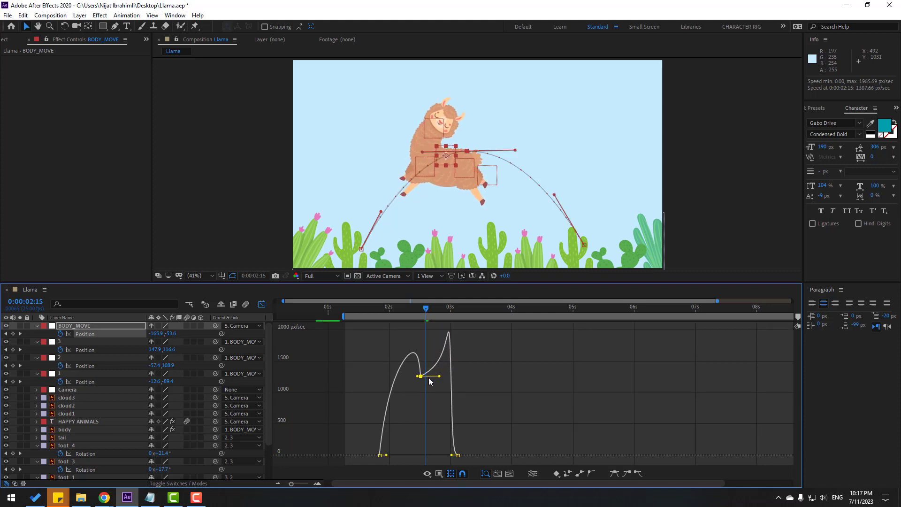
pyautogui.press('space')
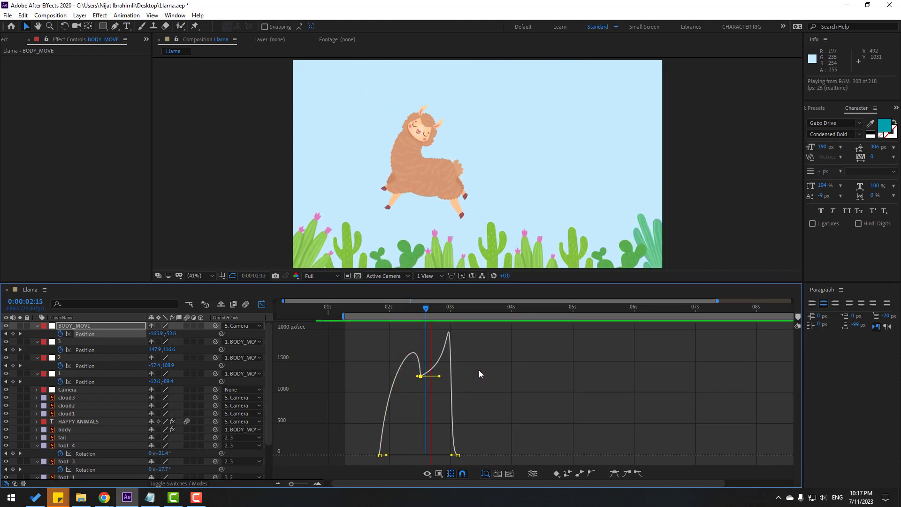
pyautogui.press('space')
pyautogui.click(262, 305)
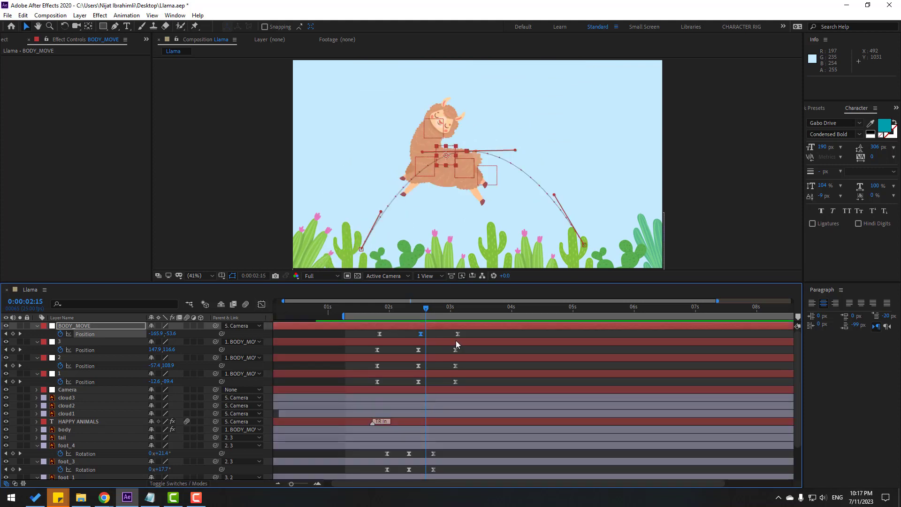
# Move BODY_MOVE's last Position keyframe earlier to about 0:00:02:22 and preview the faster landing
pyautogui.moveTo(457, 335); pyautogui.dragTo(444, 334)
pyautogui.press('space')
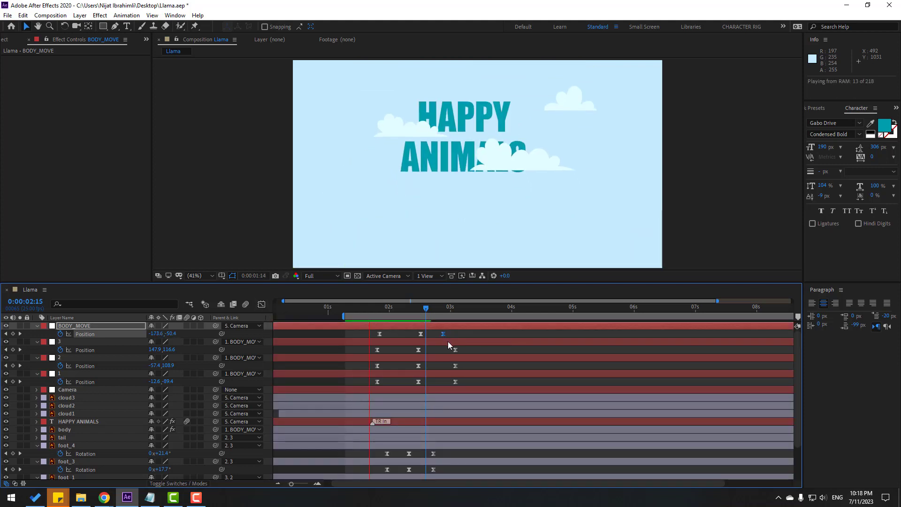
pyautogui.press('space')
# At 0:00:03:00, nudge BODY_MOVE up to Position -606.8, 406.7 to add a keyframe after the landing
pyautogui.moveTo(434, 313); pyautogui.dragTo(443, 310)
pyautogui.press('pagedown')
pyautogui.press('pagedown')
pyautogui.press('pagedown')
pyautogui.press('Up')
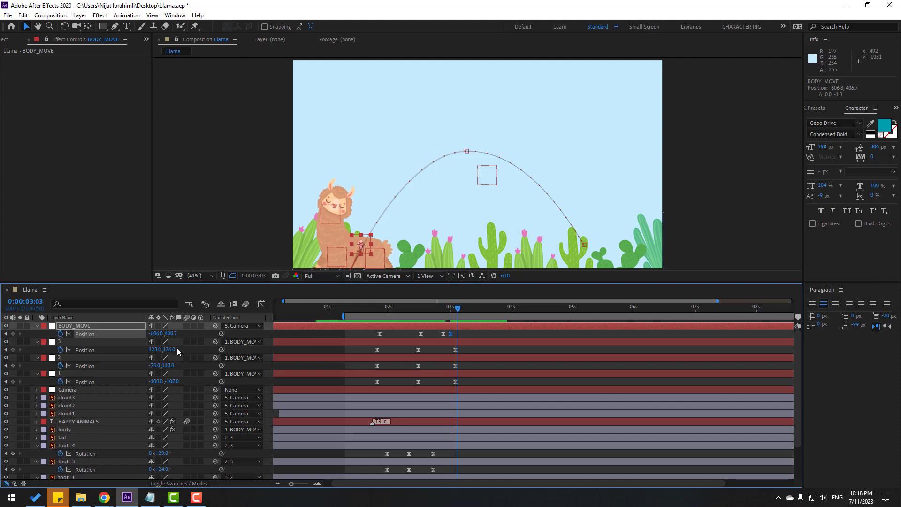
# At 0:00:03:03, nudge BODY_MOVE down to Position -606.8, 430.7 to add a settling keyframe
pyautogui.press('Down')
pyautogui.press('Down')
pyautogui.press('Down')
pyautogui.press('Down')
pyautogui.press('Down')
pyautogui.press('Down')
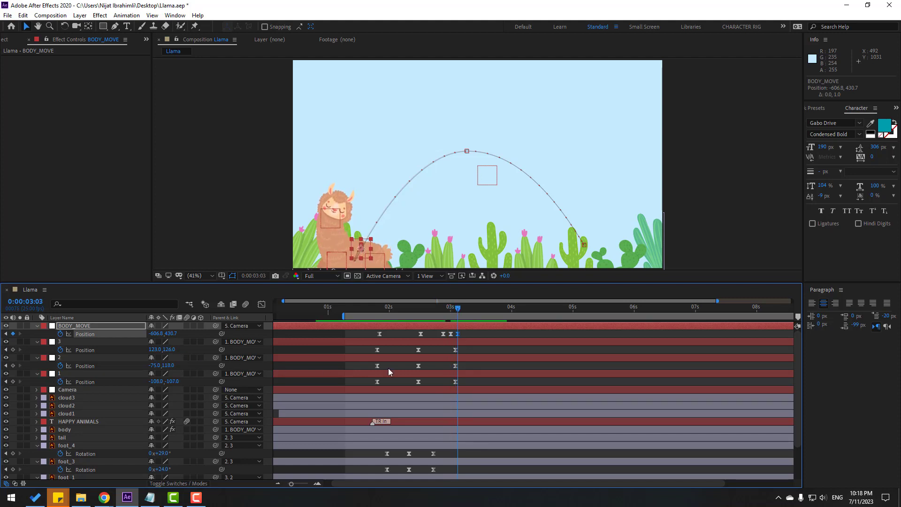
# Set BODY_MOVE's last three Position keyframes to Linear spatial interpolation and preview the landing
pyautogui.moveTo(471, 332); pyautogui.dragTo(439, 334)
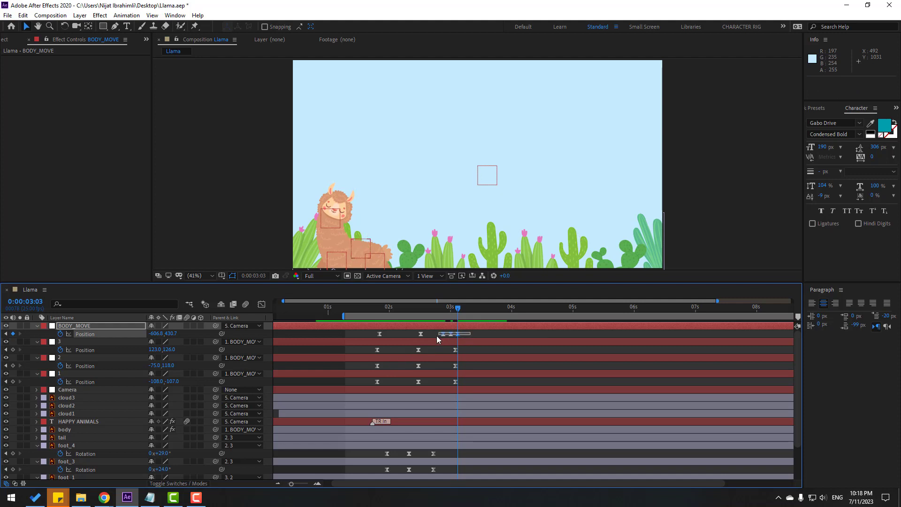
pyautogui.rightClick(443, 334)
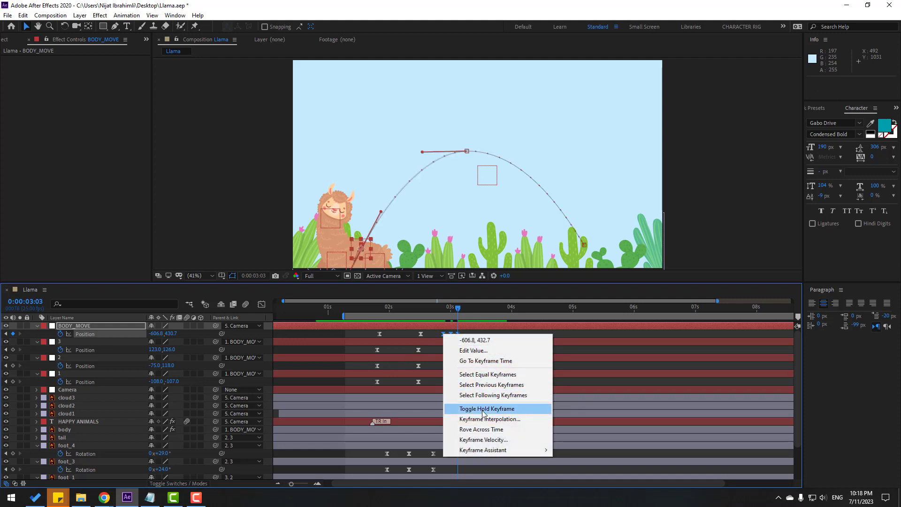
pyautogui.click(514, 419)
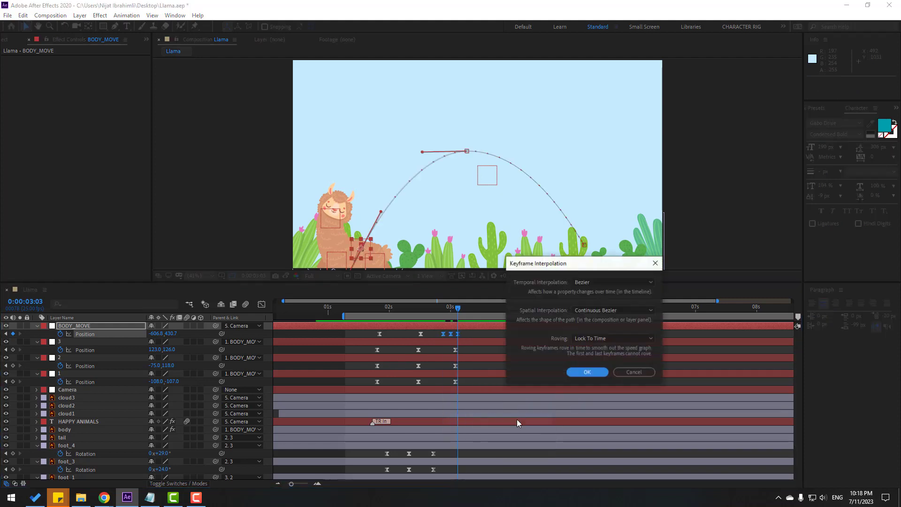
pyautogui.click(587, 311)
pyautogui.click(594, 333)
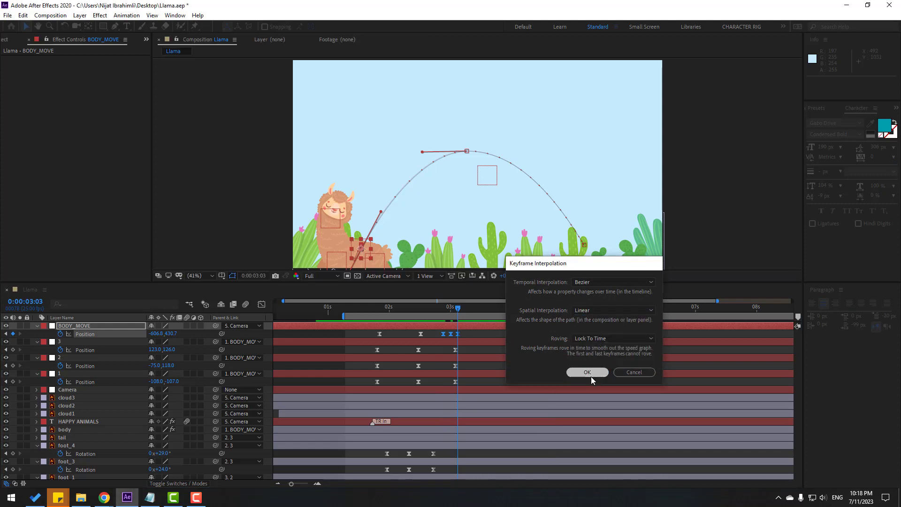
pyautogui.click(590, 376)
pyautogui.press('space')
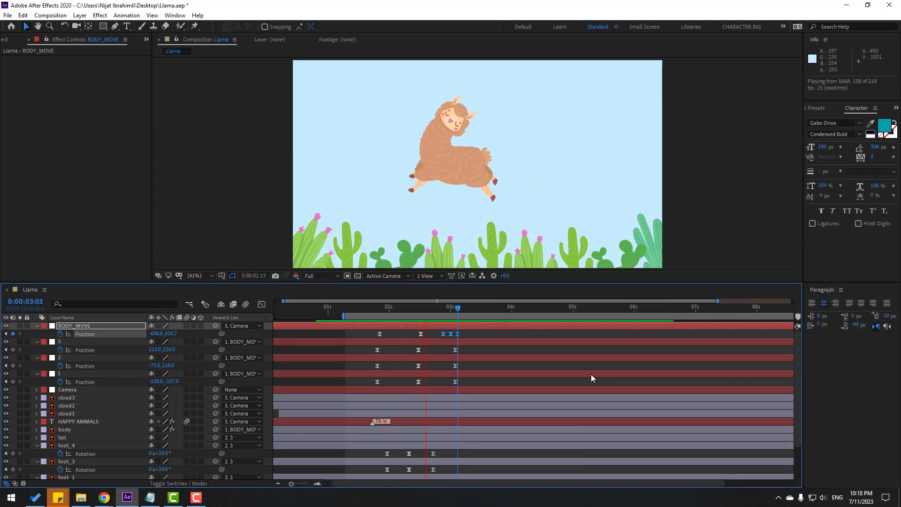
pyautogui.press('space')
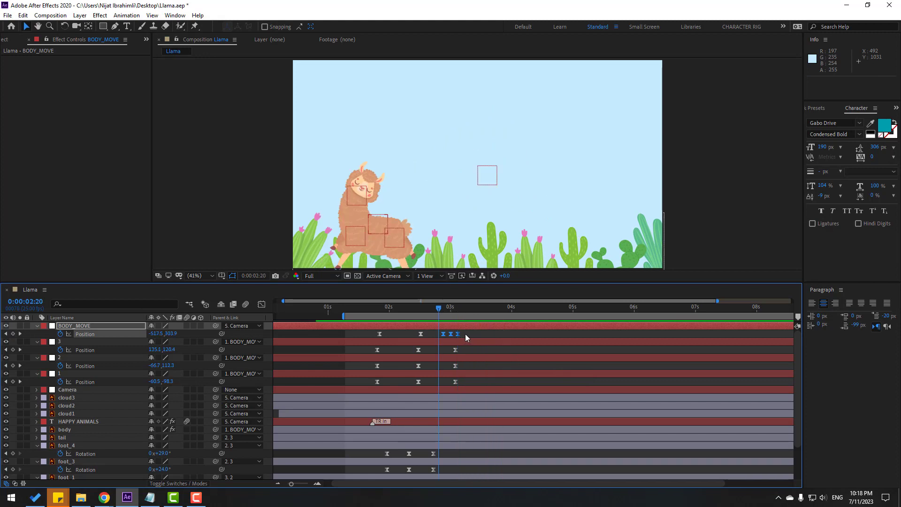
# Spread BODY_MOVE's last three Position keyframes so they end at about 0:00:03:07, and preview the slower bounce
pyautogui.moveTo(458, 335); pyautogui.dragTo(468, 335)
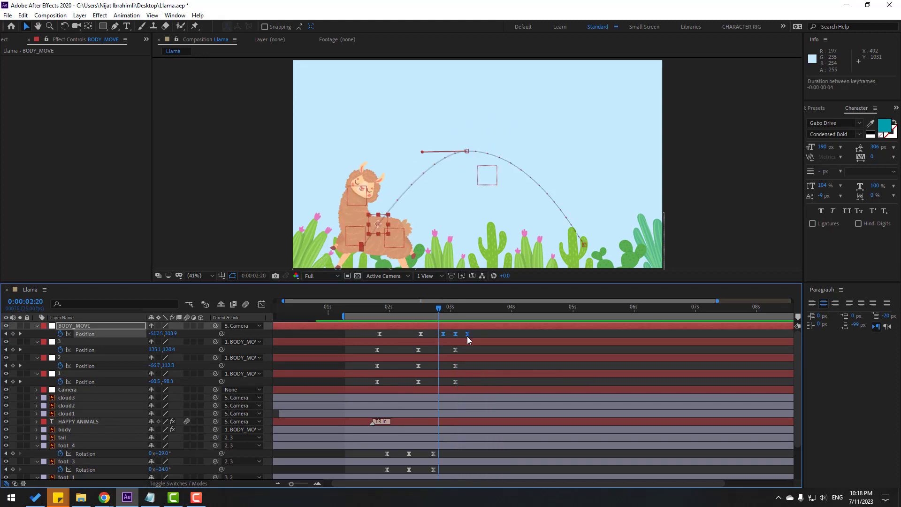
pyautogui.press('space')
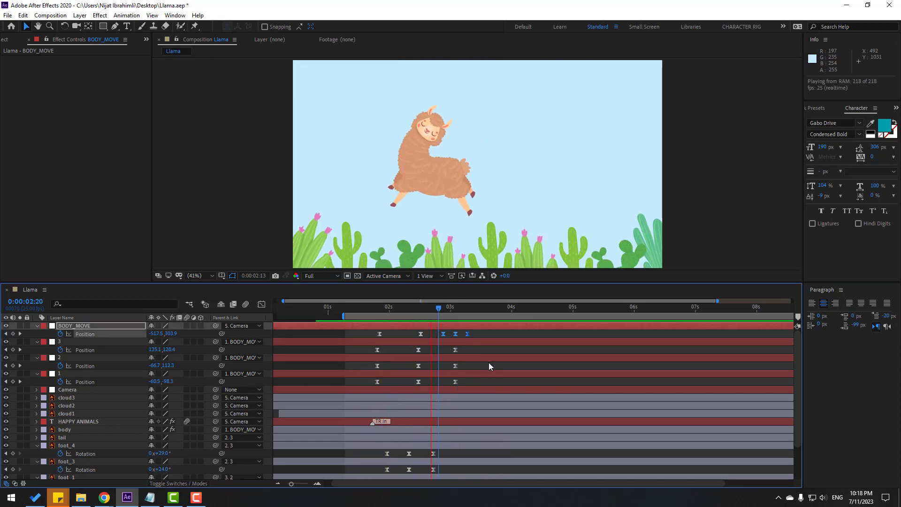
pyautogui.press('space')
# Move null 1's last Position keyframe to 0:00:02:22 and shift the null to -71.4, -104.6 at about 0:00:03:02
pyautogui.moveTo(438, 308)
pyautogui.mouseDown()
pyautogui.moveTo(467, 308)
pyautogui.moveTo(444, 306)
pyautogui.mouseUp()
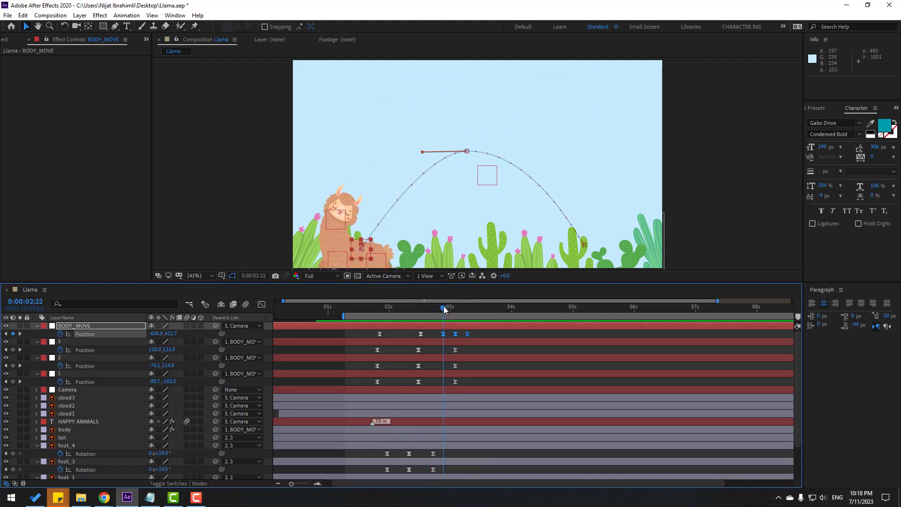
pyautogui.click(65, 373)
pyautogui.moveTo(456, 382); pyautogui.dragTo(445, 382)
pyautogui.moveTo(445, 308); pyautogui.dragTo(455, 308)
pyautogui.moveTo(334, 205); pyautogui.dragTo(342, 210)
# At 0:00:03:08, move null 1 back to Position -117.8, -104.6 and preview the head's swing
pyautogui.moveTo(454, 307); pyautogui.dragTo(467, 308)
pyautogui.click(333, 216)
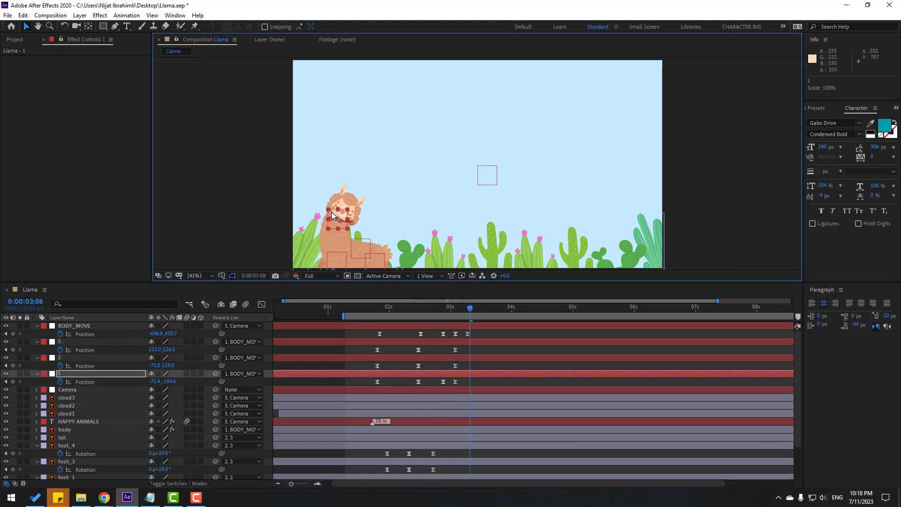
pyautogui.moveTo(343, 216); pyautogui.dragTo(334, 217)
pyautogui.press('space')
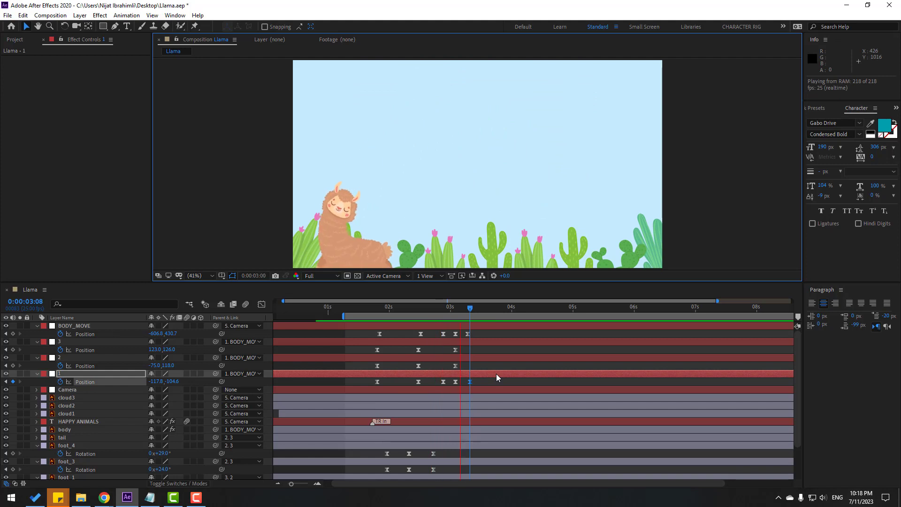
pyautogui.press('space')
# Stretch null 1's last three Position keyframes so they end at about 0:00:03:12, and preview the head motion
pyautogui.moveTo(485, 381); pyautogui.dragTo(440, 386)
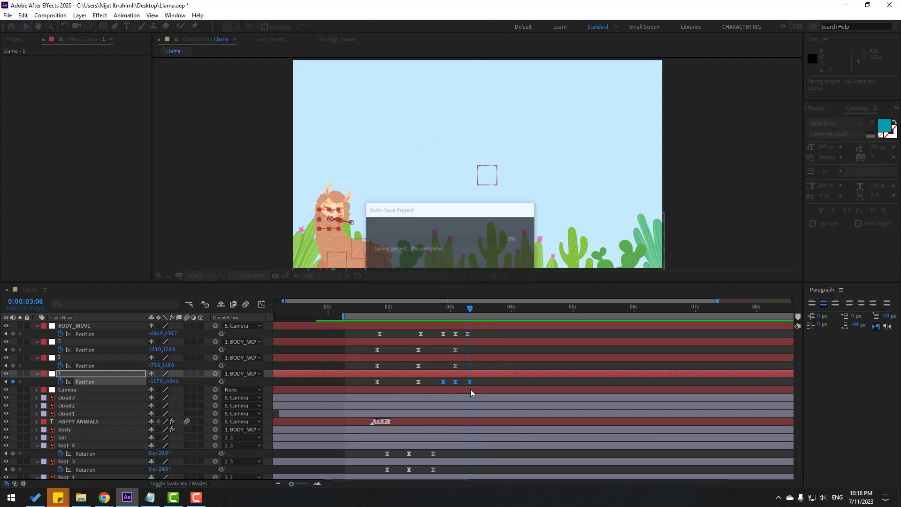
pyautogui.press('space')
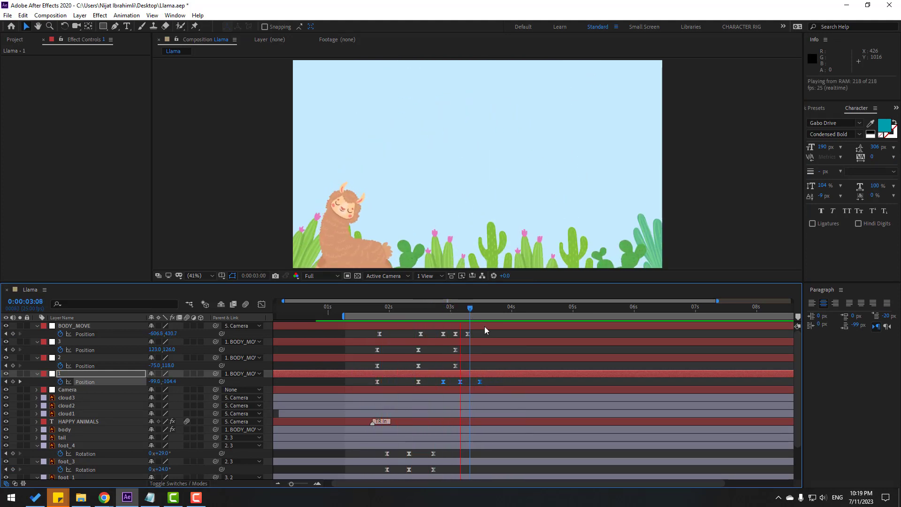
pyautogui.press('space')
# Lower null 2 at 0:00:03:07, raise it to Position -75.0, 110.0 at 0:00:03:12, and preview the body bend
pyautogui.moveTo(448, 312)
pyautogui.mouseDown()
pyautogui.moveTo(413, 311)
pyautogui.moveTo(464, 311)
pyautogui.moveTo(453, 311)
pyautogui.mouseUp()
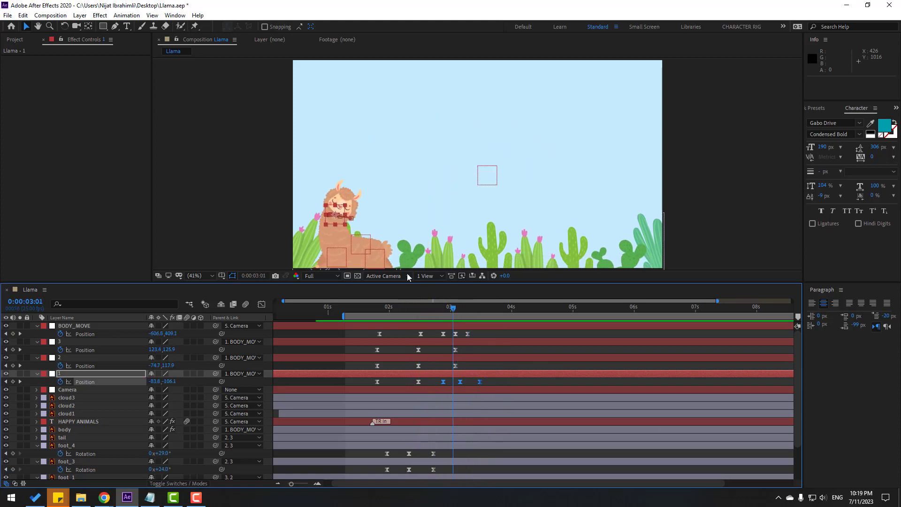
pyautogui.click(359, 243)
pyautogui.click(339, 258)
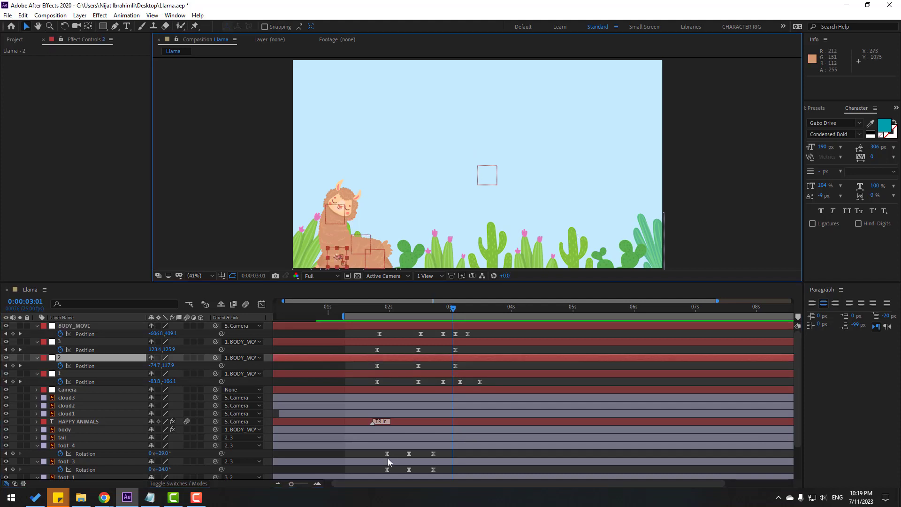
pyautogui.moveTo(455, 308); pyautogui.dragTo(469, 309)
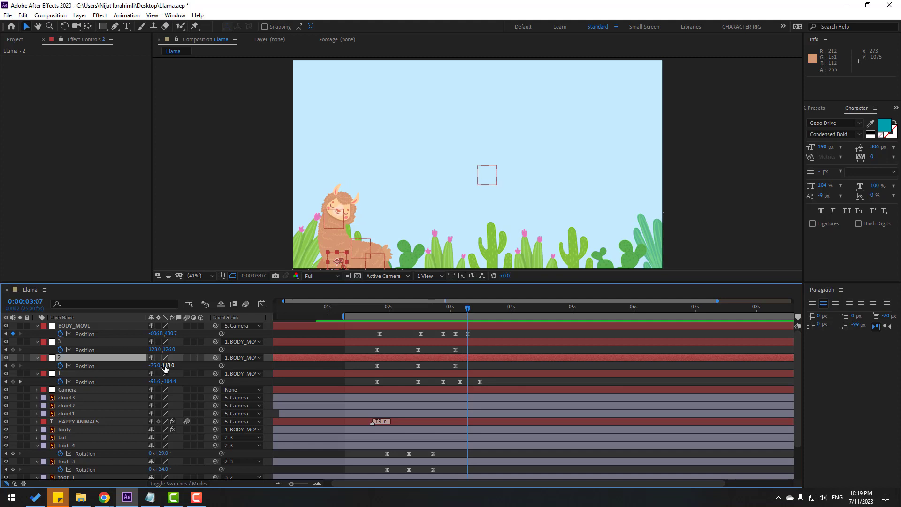
pyautogui.moveTo(167, 365); pyautogui.dragTo(170, 365)
pyautogui.press('space')
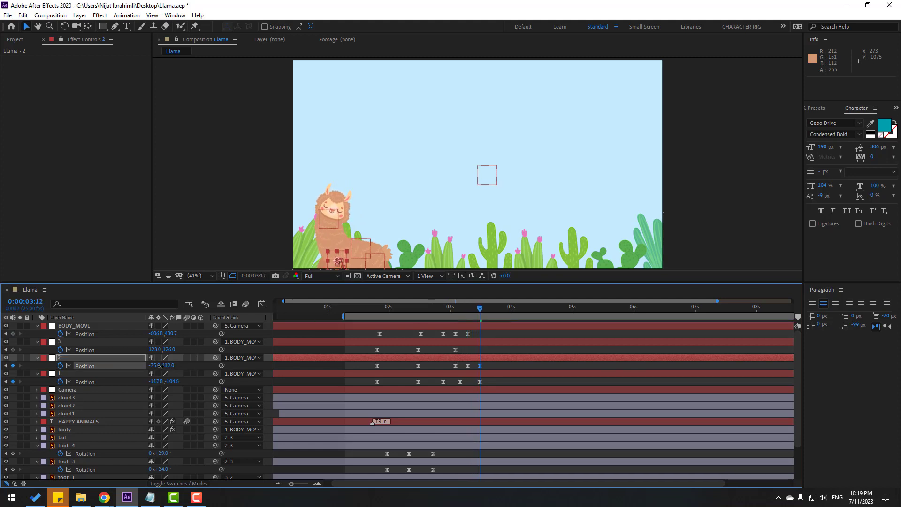
pyautogui.press('space')
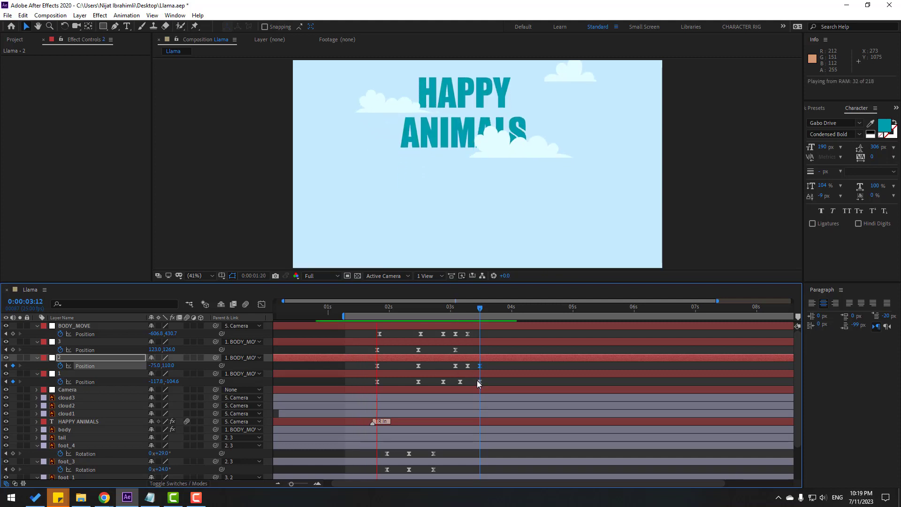
# Stretch null 2's last three Position keyframes so they end at about 0:00:03:17, and preview the animation
pyautogui.press('space')
pyautogui.moveTo(480, 366); pyautogui.dragTo(491, 367)
pyautogui.press('space')
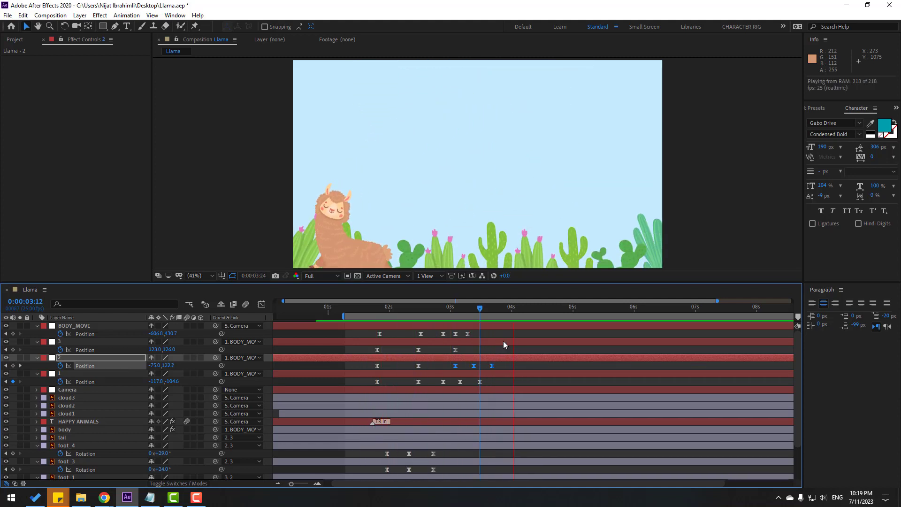
# Move foot_2's Rotation keyframes earlier to line up with the other feet's, and preview the animation up to 0:00:03:24
pyautogui.click(463, 313)
pyautogui.scroll(-3, 509, 446)
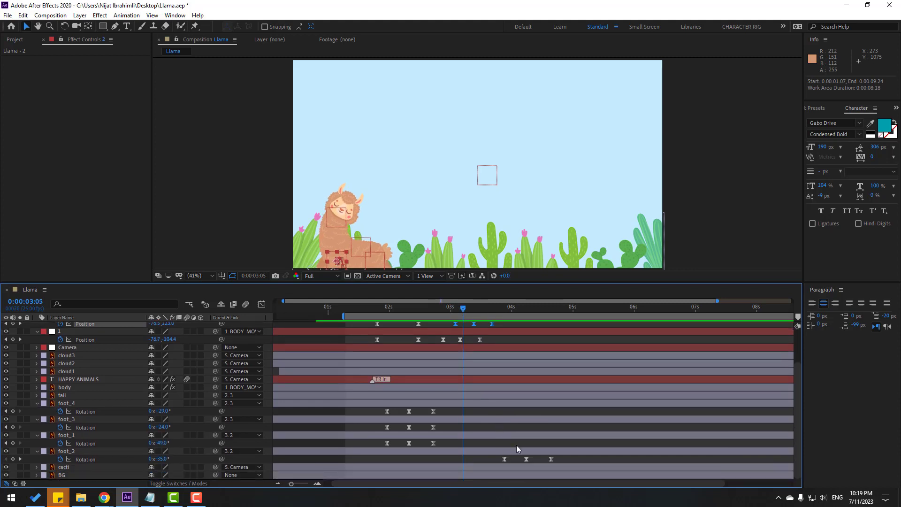
pyautogui.moveTo(565, 461); pyautogui.dragTo(394, 462)
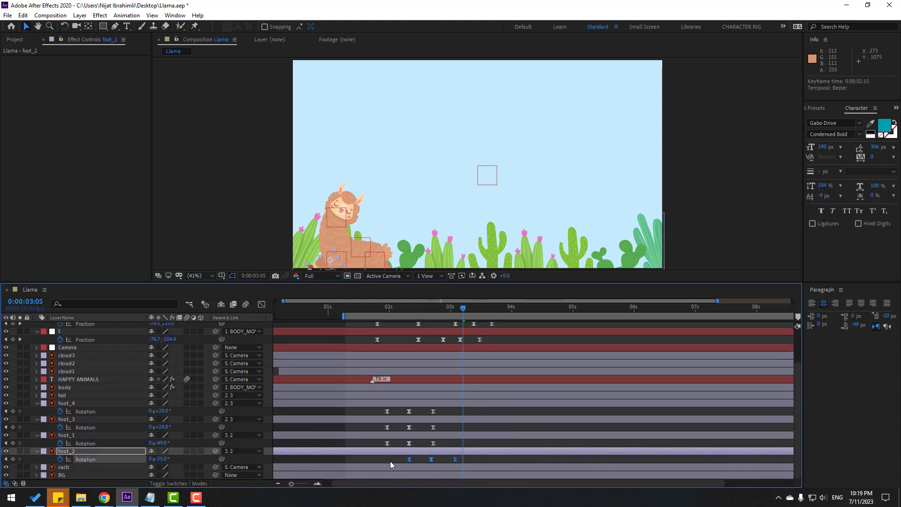
pyautogui.press('space')
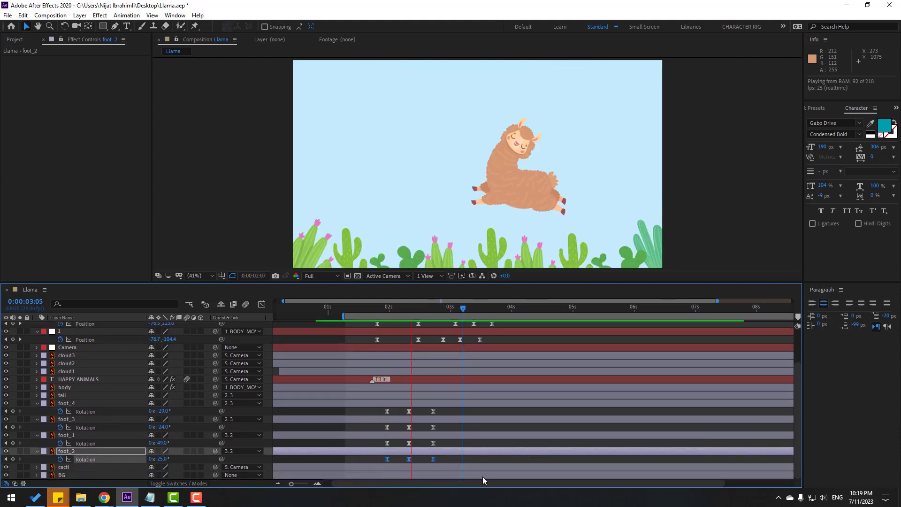
pyautogui.moveTo(447, 308); pyautogui.dragTo(504, 310)
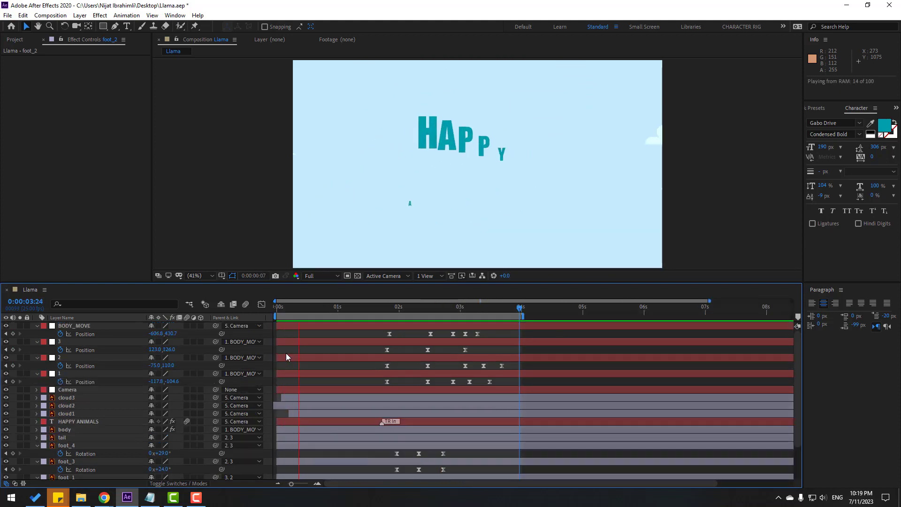